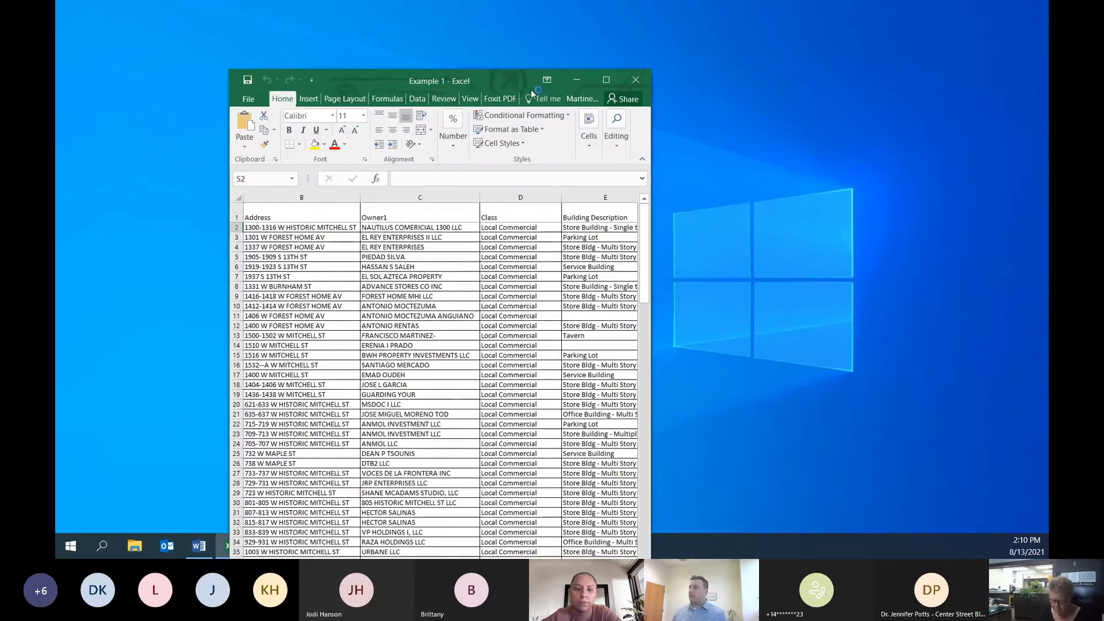
Step: Maximize the Example 1 workbook and go through the column headers one by one from Taxkey to total
{"action": "left_click", "coordinate": [606, 78]}
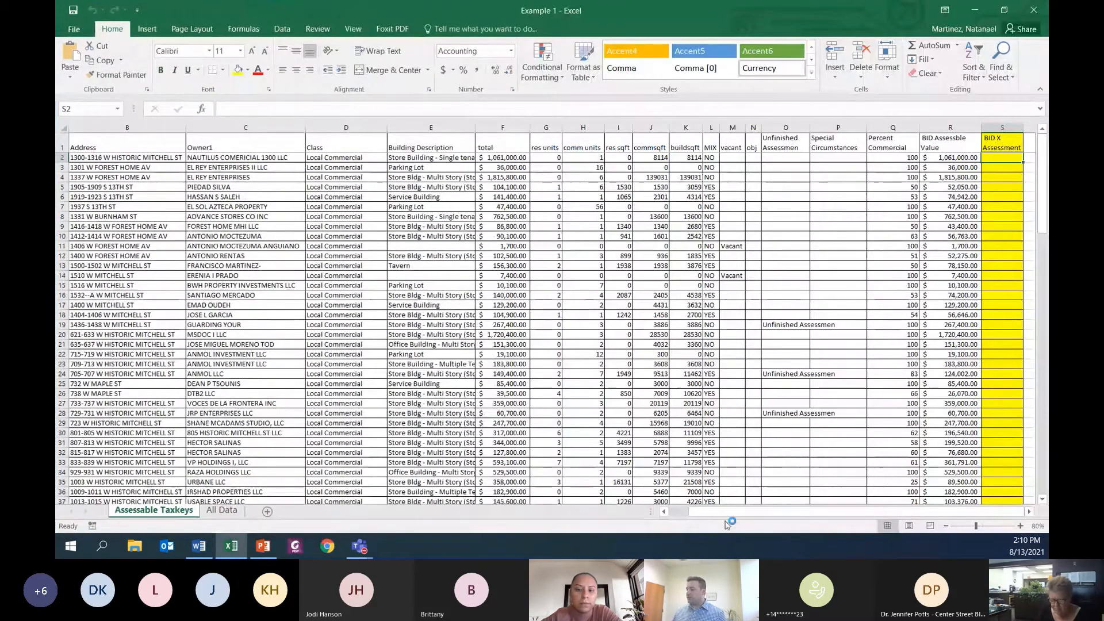
{"action": "left_click_drag", "start_coordinate": [717, 512], "coordinate": [692, 511]}
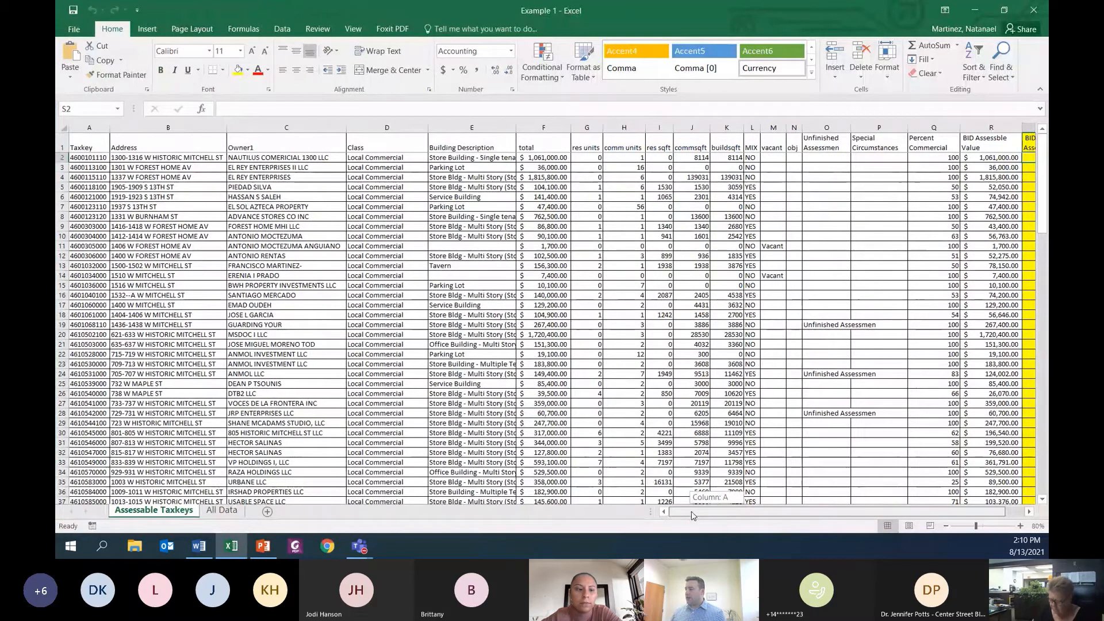
{"action": "left_click", "coordinate": [90, 141]}
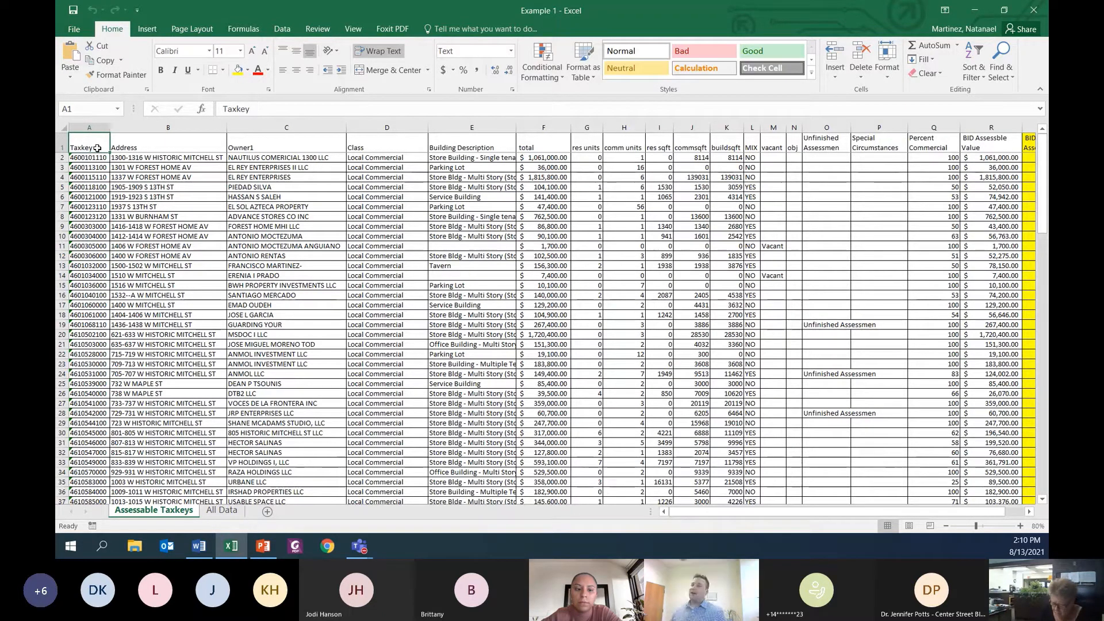
{"action": "key", "text": "Right"}
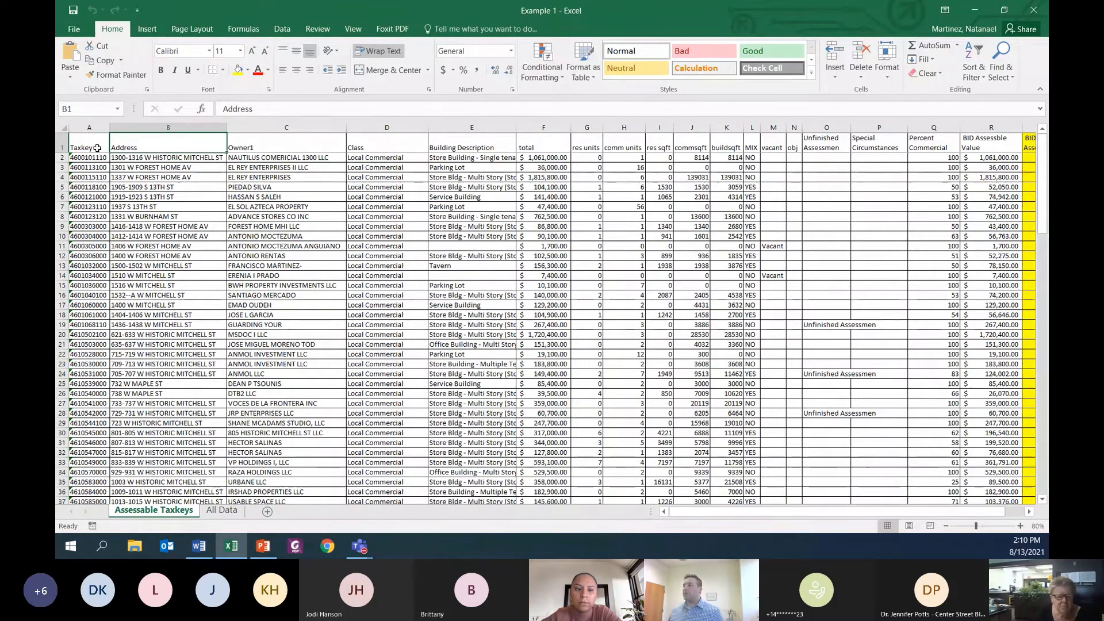
{"action": "key", "text": "Right"}
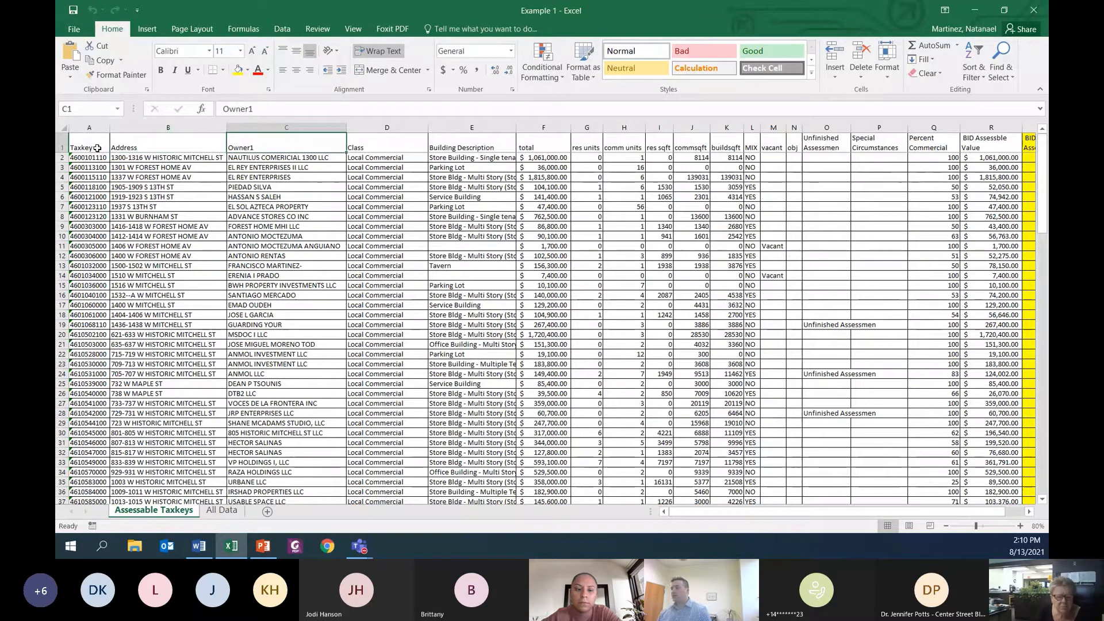
{"action": "key", "text": "Right"}
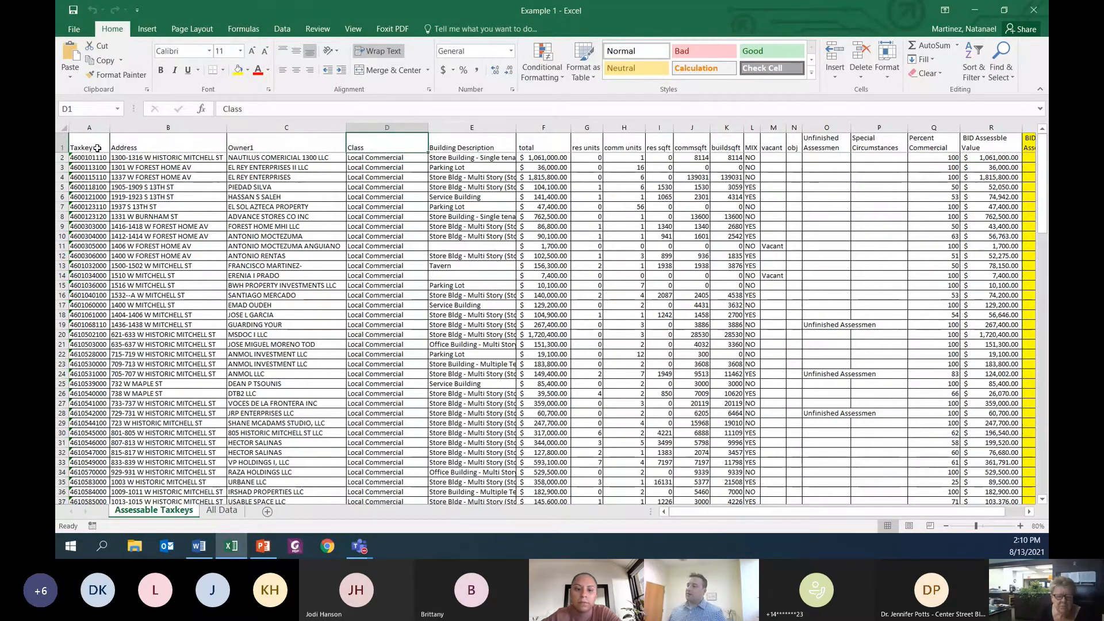
{"action": "key", "text": "Right"}
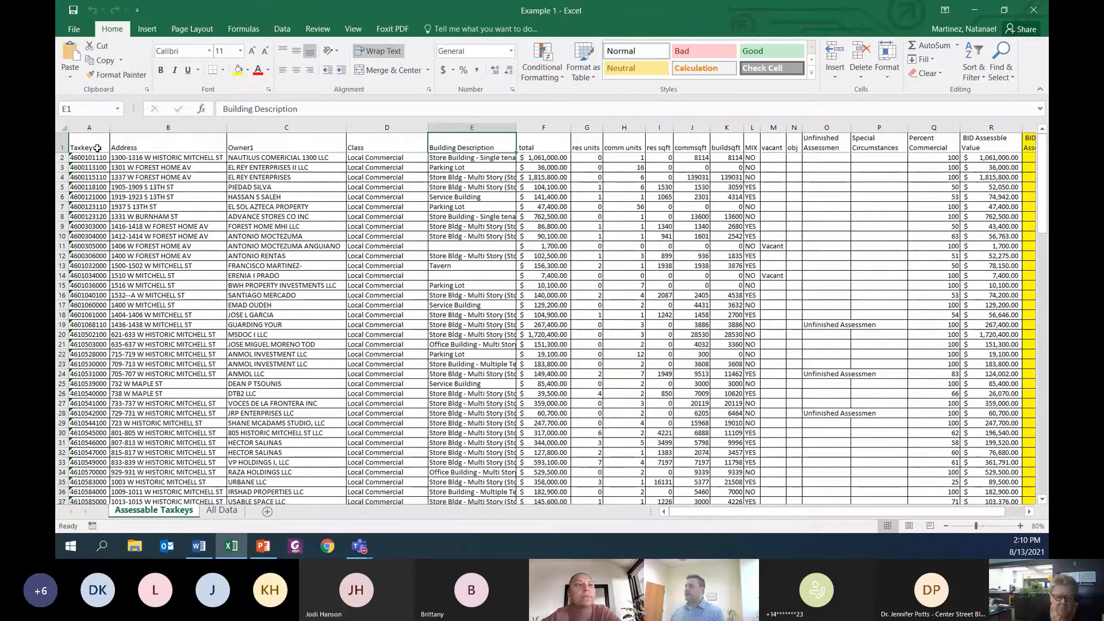
{"action": "key", "text": "Right"}
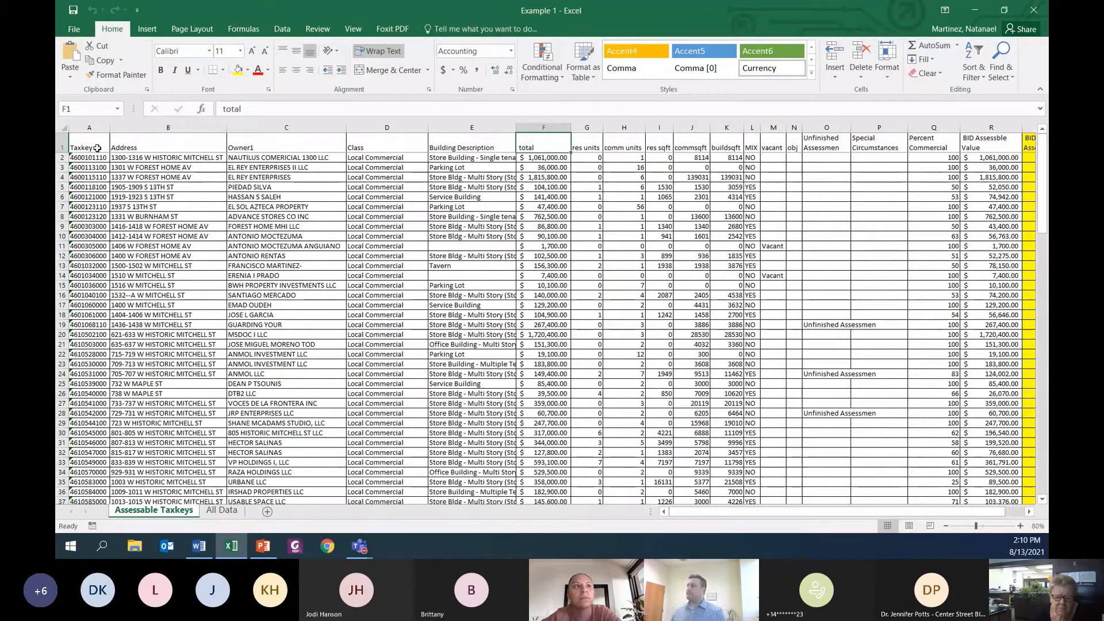
Step: Go through the unit, square footage and mixed-use headers one by one, from res units to MIX
{"action": "key", "text": "Right"}
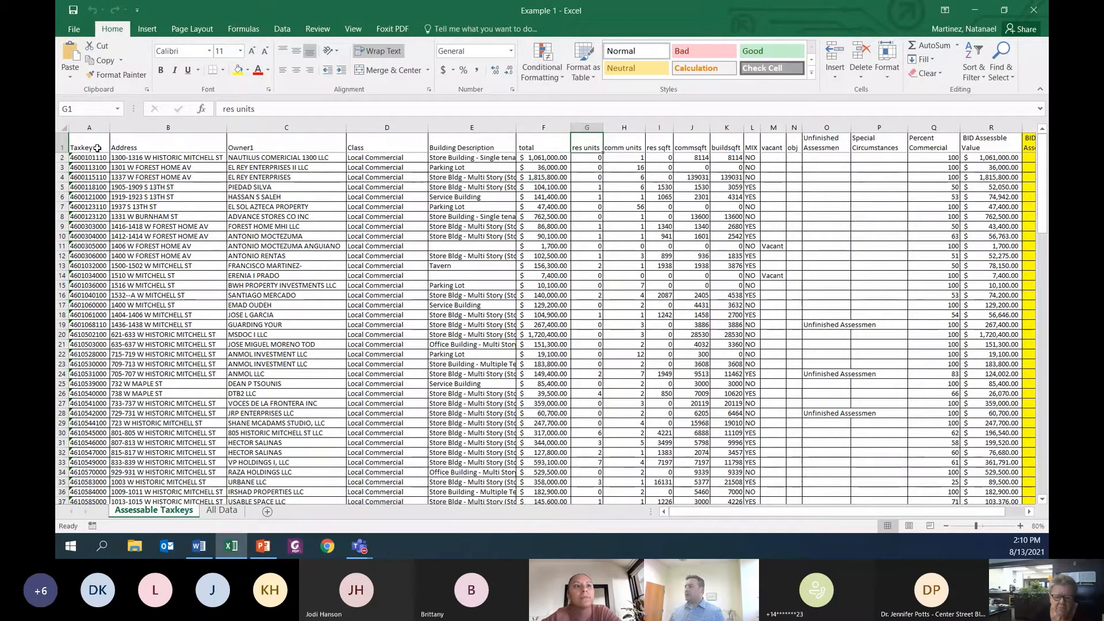
{"action": "key", "text": "Right"}
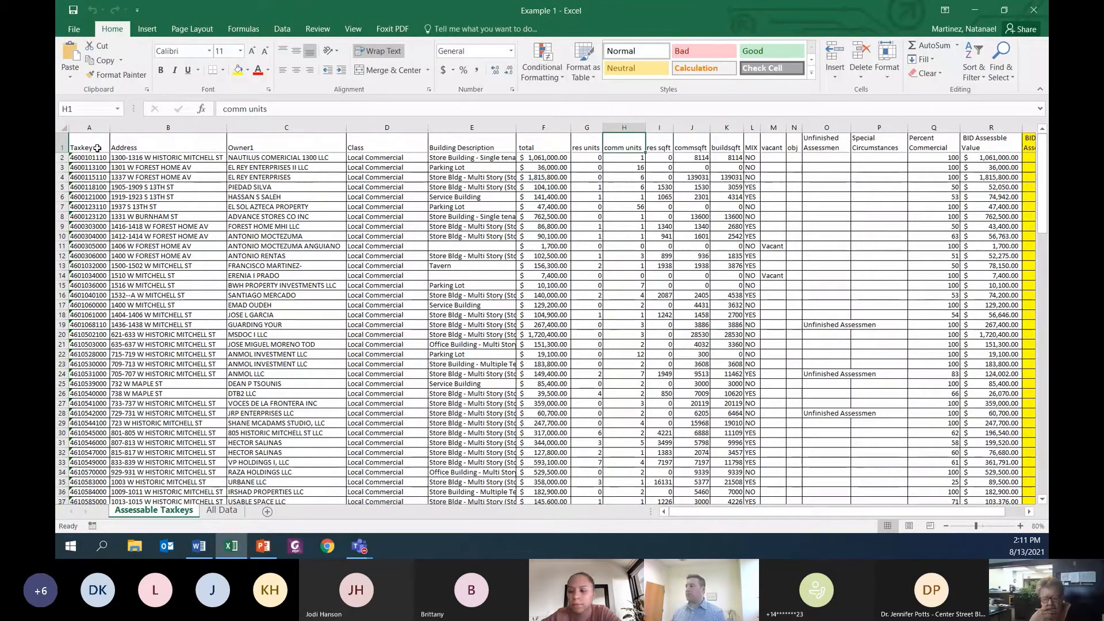
{"action": "key", "text": "Right"}
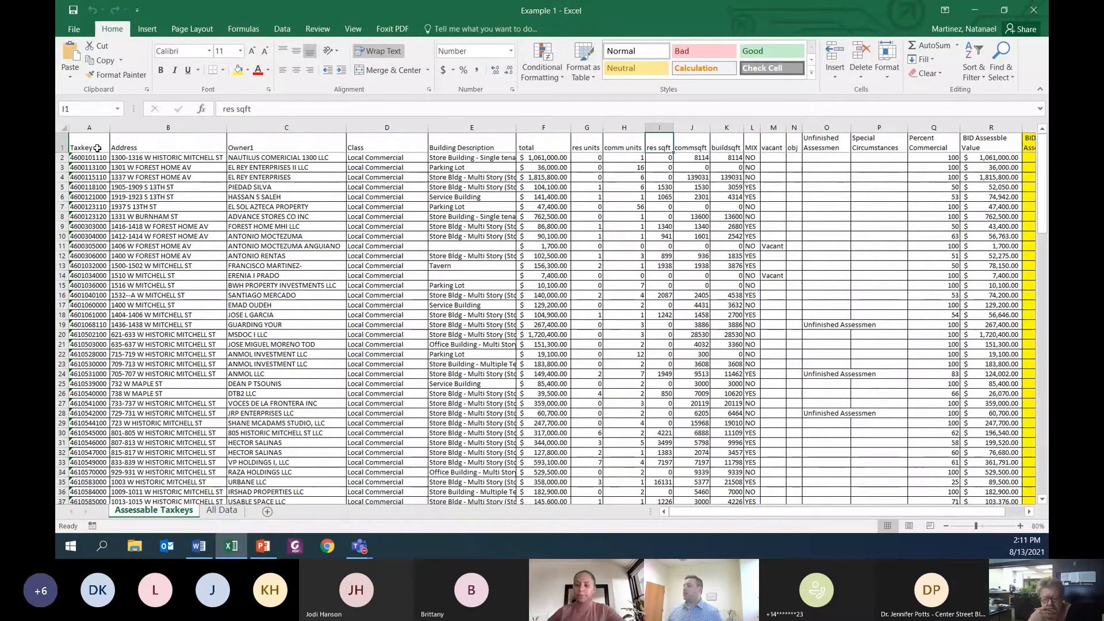
{"action": "key", "text": "Right"}
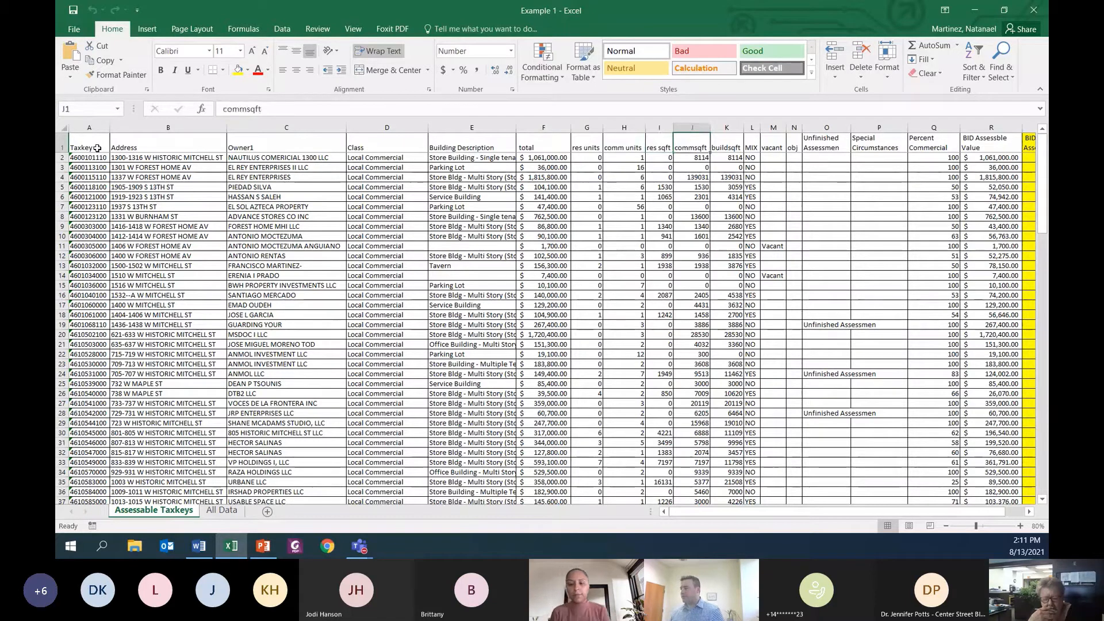
{"action": "key", "text": "Right"}
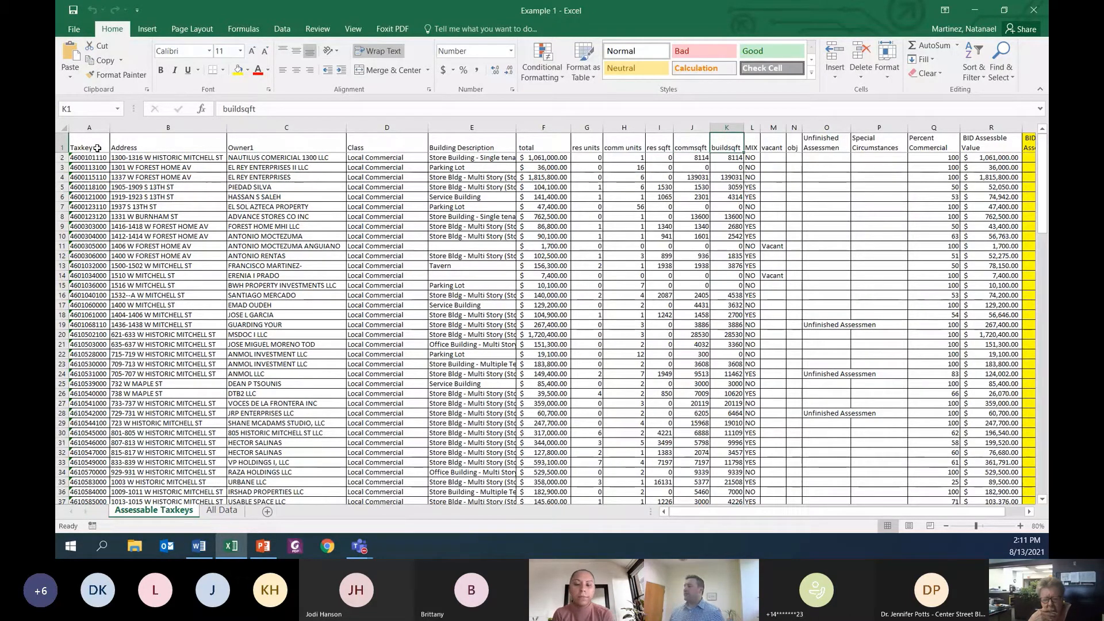
{"action": "key", "text": "Right"}
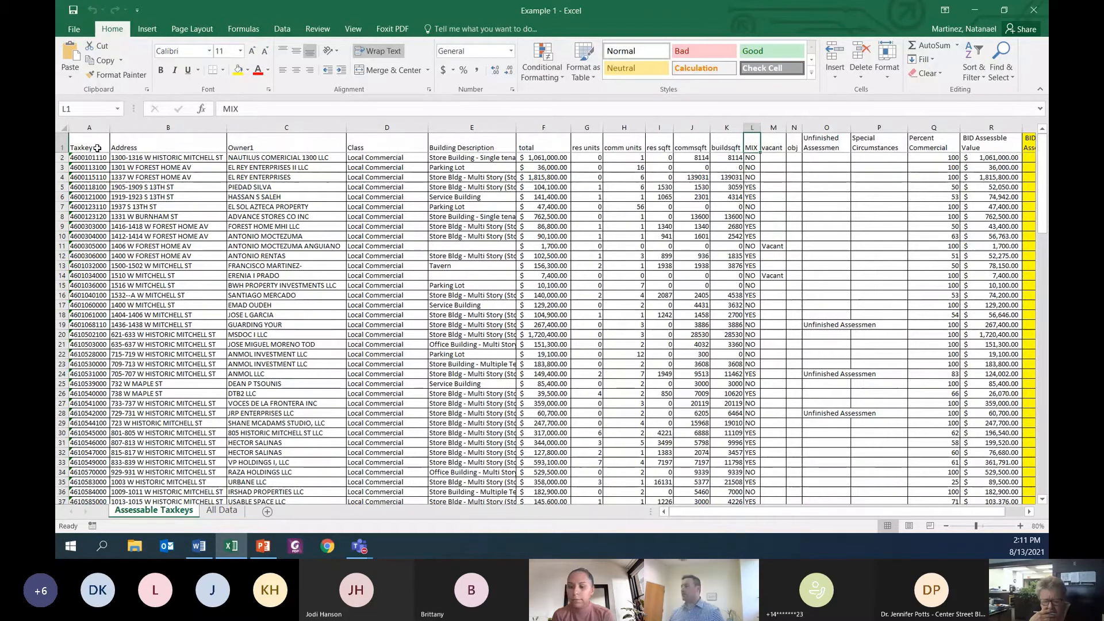
Step: Go through the remaining property status headers one by one, from vacant to Percent Commercial
{"action": "key", "text": "Right"}
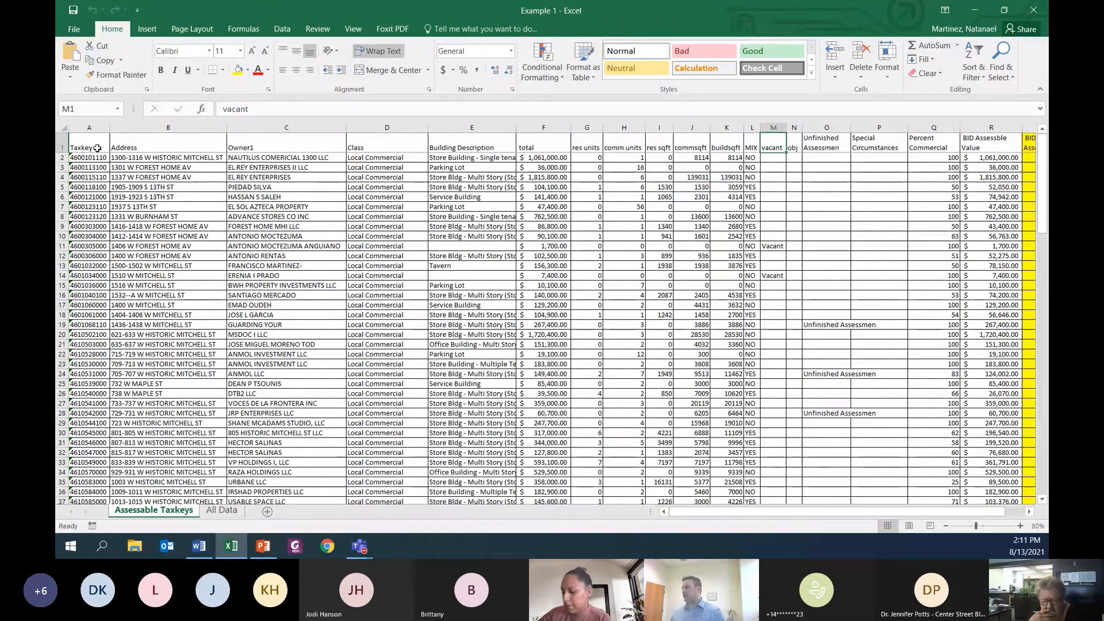
{"action": "key", "text": "Right"}
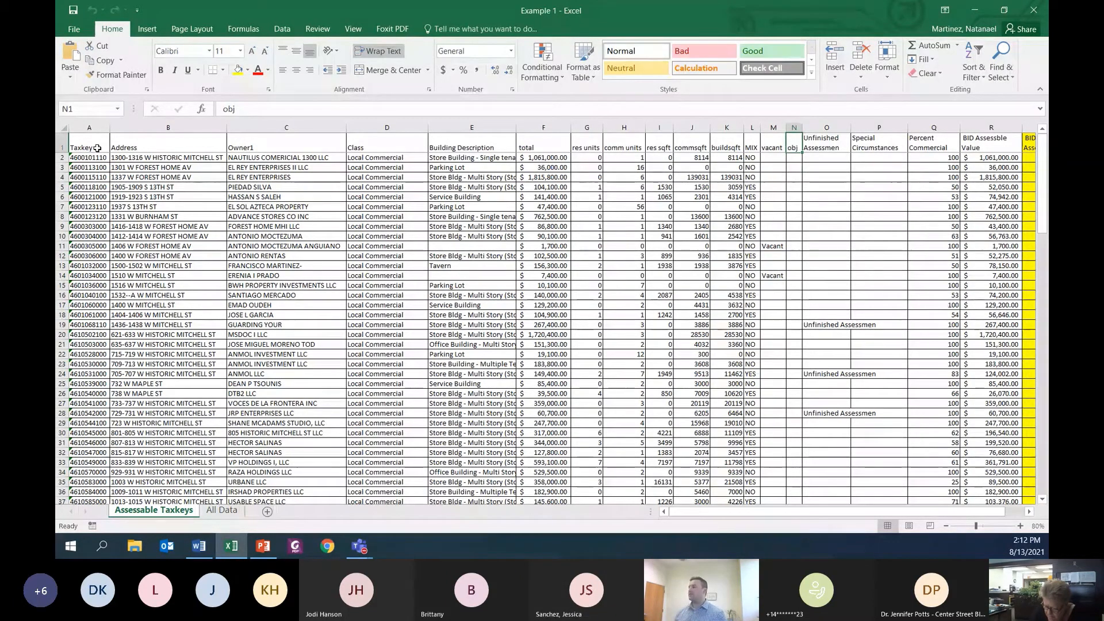
{"action": "key", "text": "Right"}
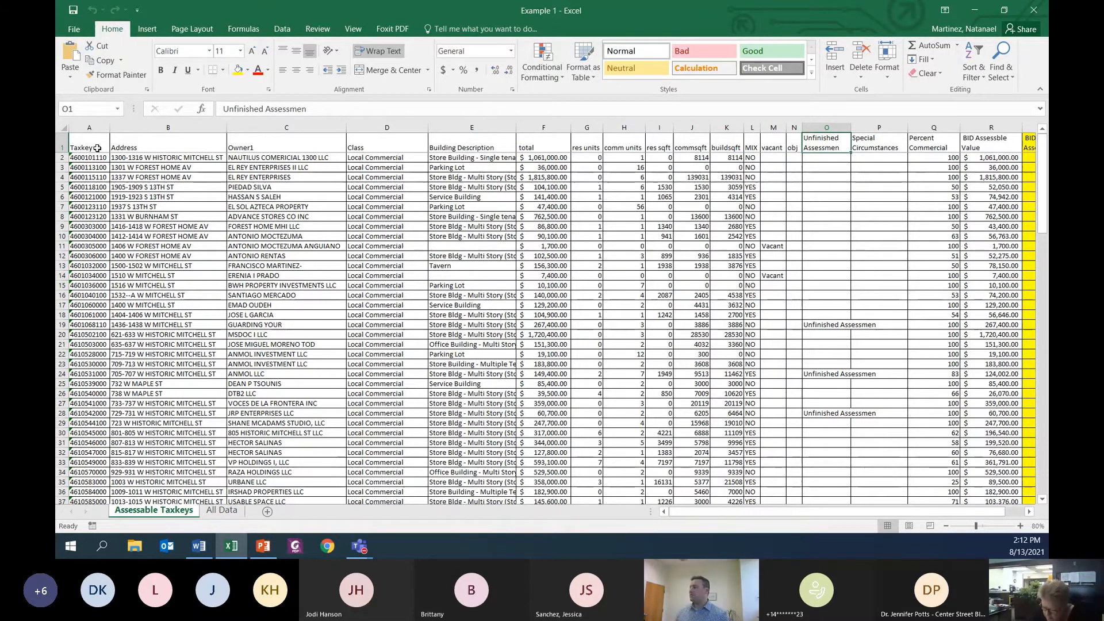
{"action": "key", "text": "Right"}
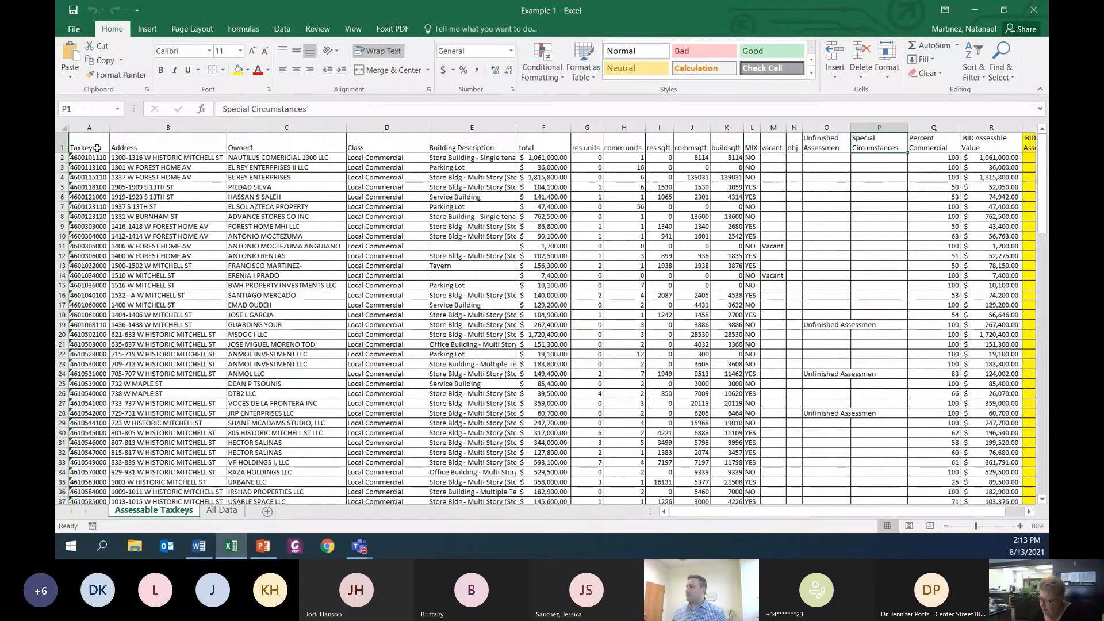
{"action": "key", "text": "Right"}
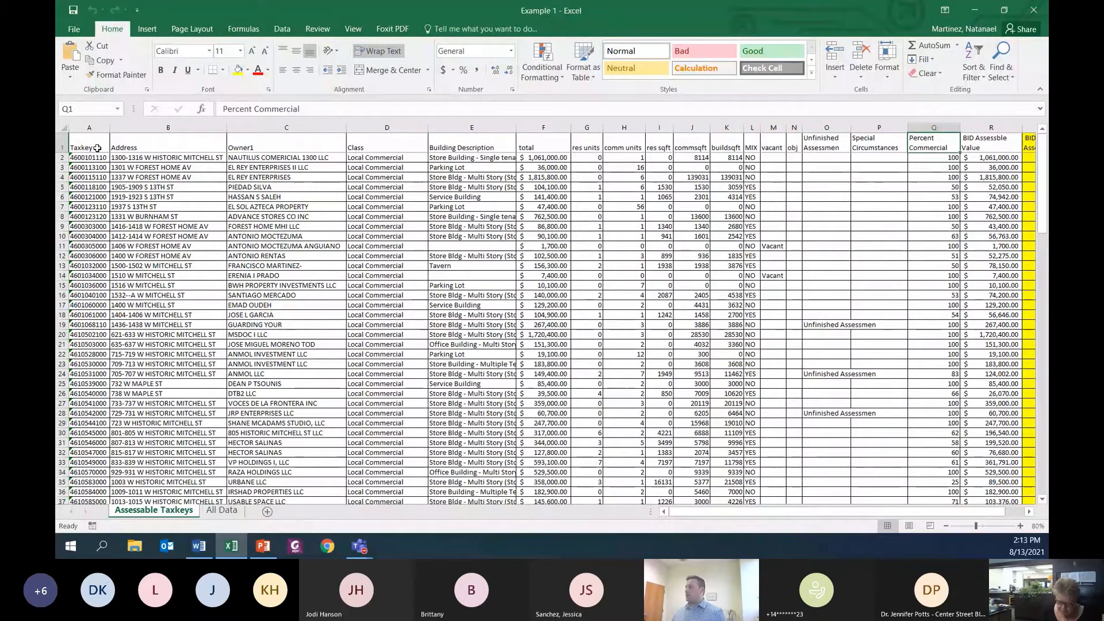
Step: Examine row 2's buildsqft, Percent Commercial and total cells, followed by the BID Assessble Value header and its values in rows 2 and 5
{"action": "left_click", "coordinate": [728, 159]}
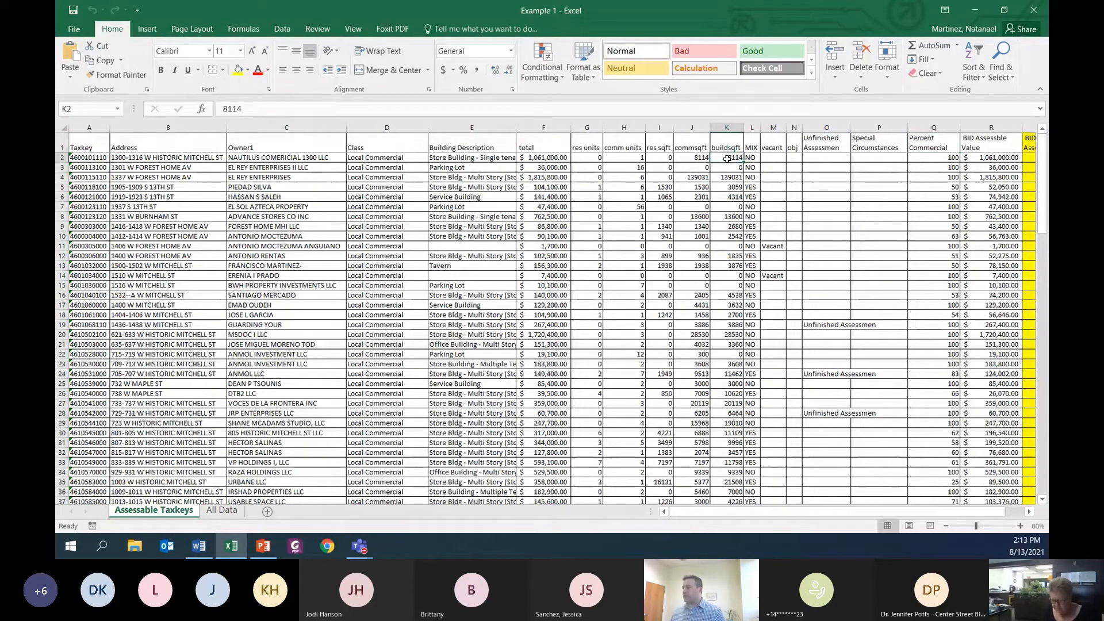
{"action": "left_click", "coordinate": [914, 159]}
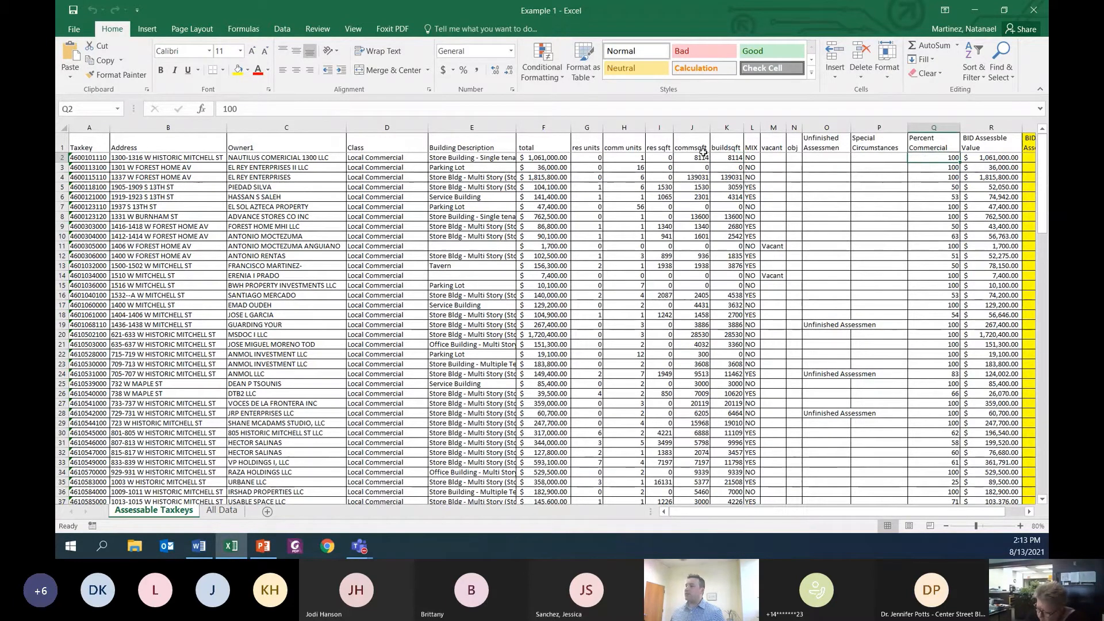
{"action": "left_click", "coordinate": [546, 158]}
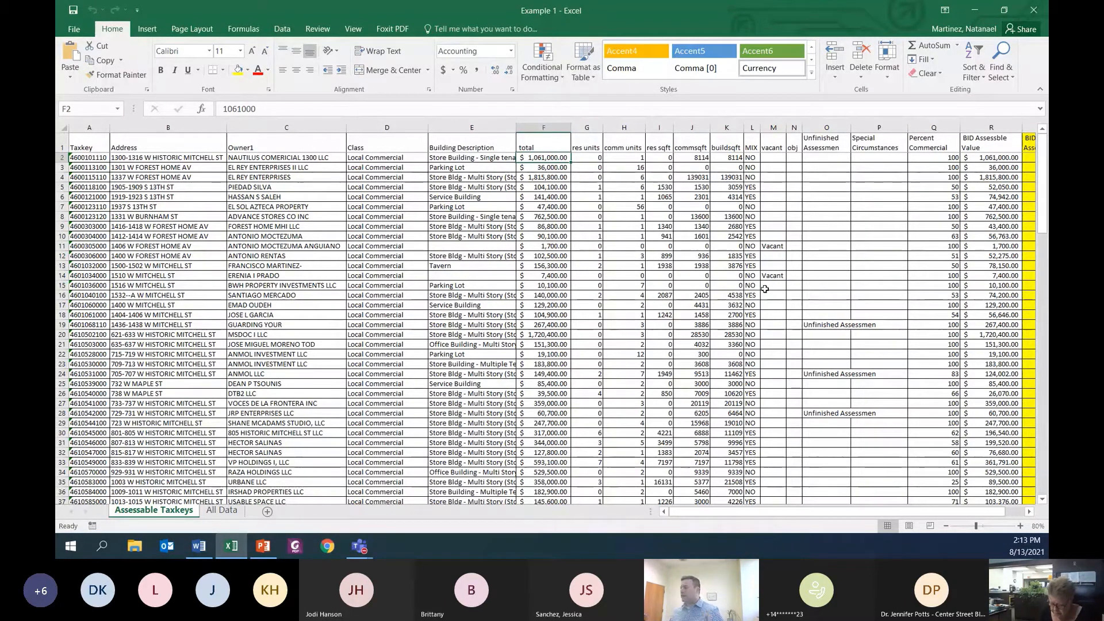
{"action": "left_click", "coordinate": [990, 143]}
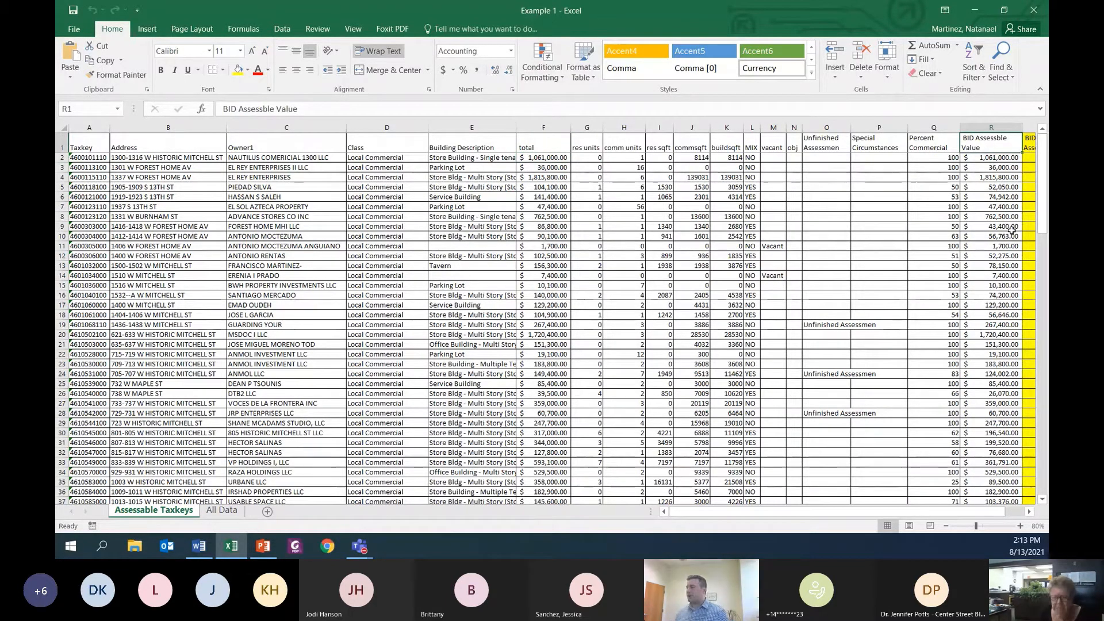
{"action": "key", "text": "ctrl+c"}
{"action": "left_click", "coordinate": [996, 158]}
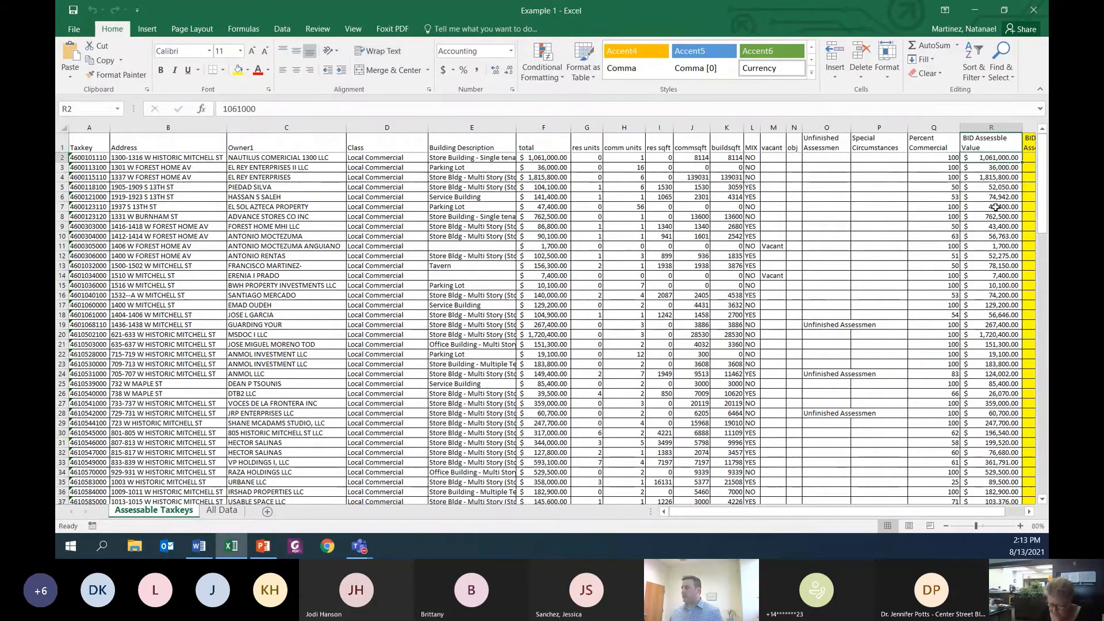
{"action": "left_click", "coordinate": [991, 188]}
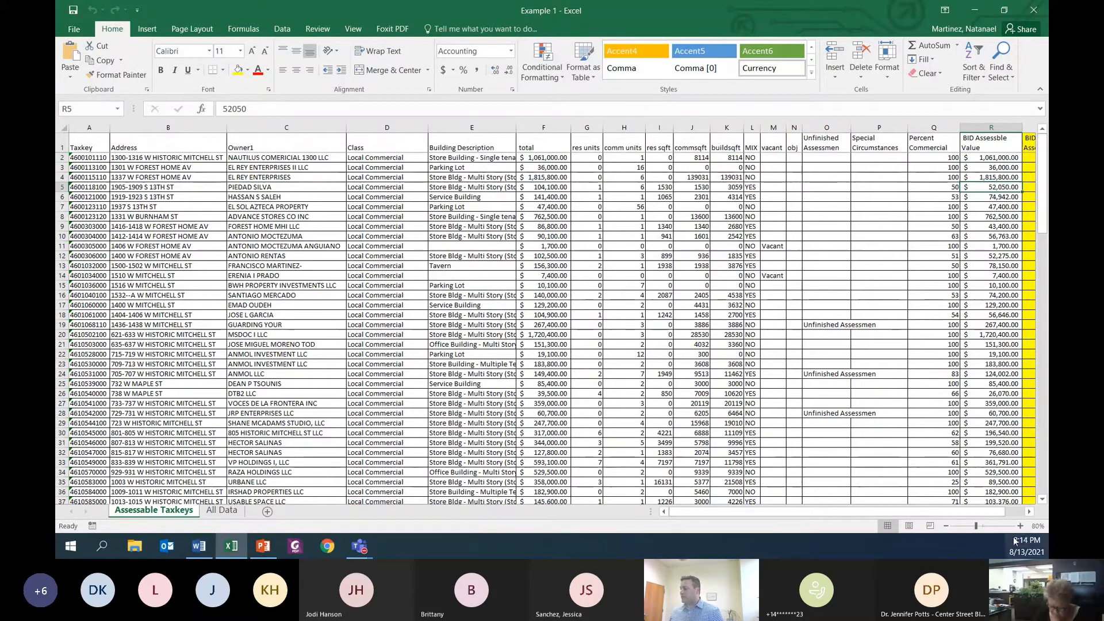
Step: Enlarge the sheet to 140% and compare Percent Commercial in rows 4 and 5 with row 5's total
{"action": "left_click", "coordinate": [1021, 526]}
{"action": "left_click", "coordinate": [1020, 526]}
{"action": "left_click", "coordinate": [1020, 526]}
{"action": "left_click", "coordinate": [1021, 526]}
{"action": "left_click", "coordinate": [1021, 526]}
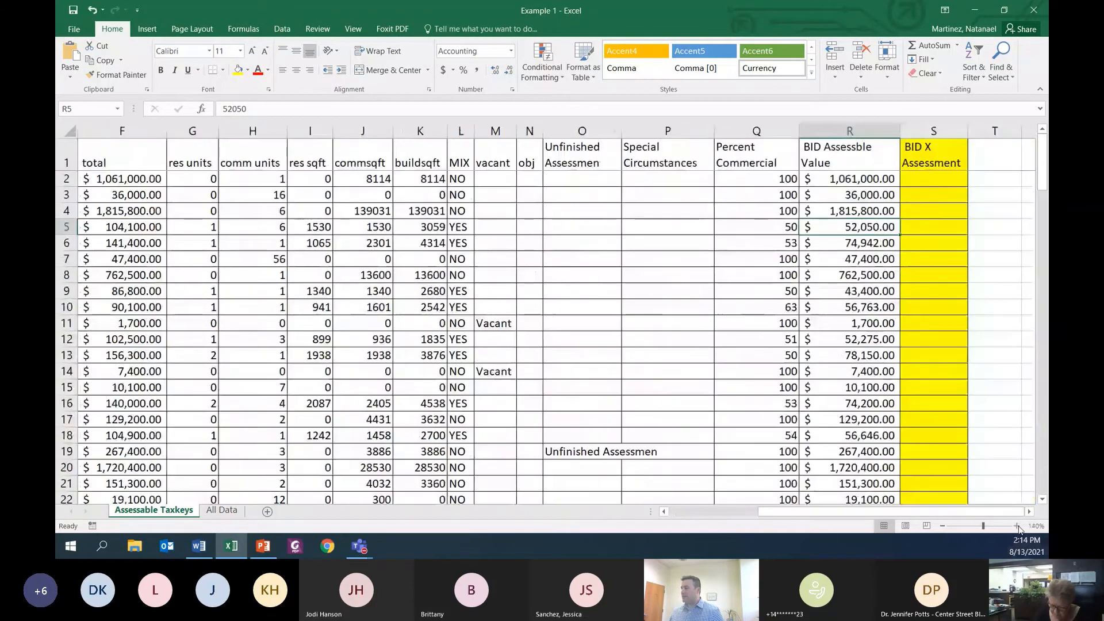
{"action": "left_click", "coordinate": [1021, 526]}
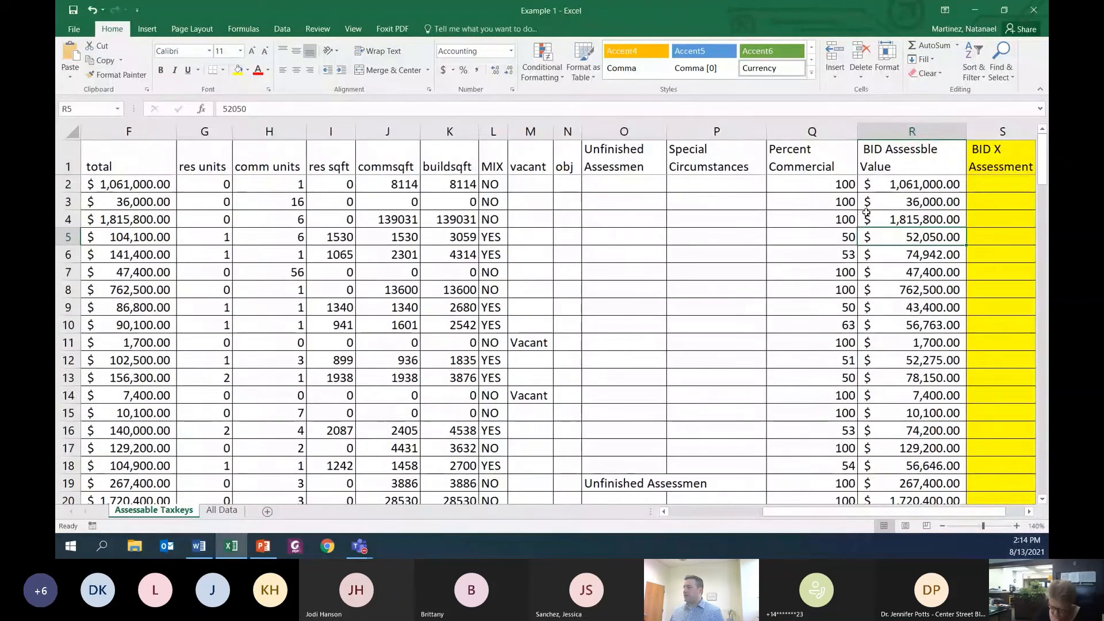
{"action": "left_click", "coordinate": [837, 222]}
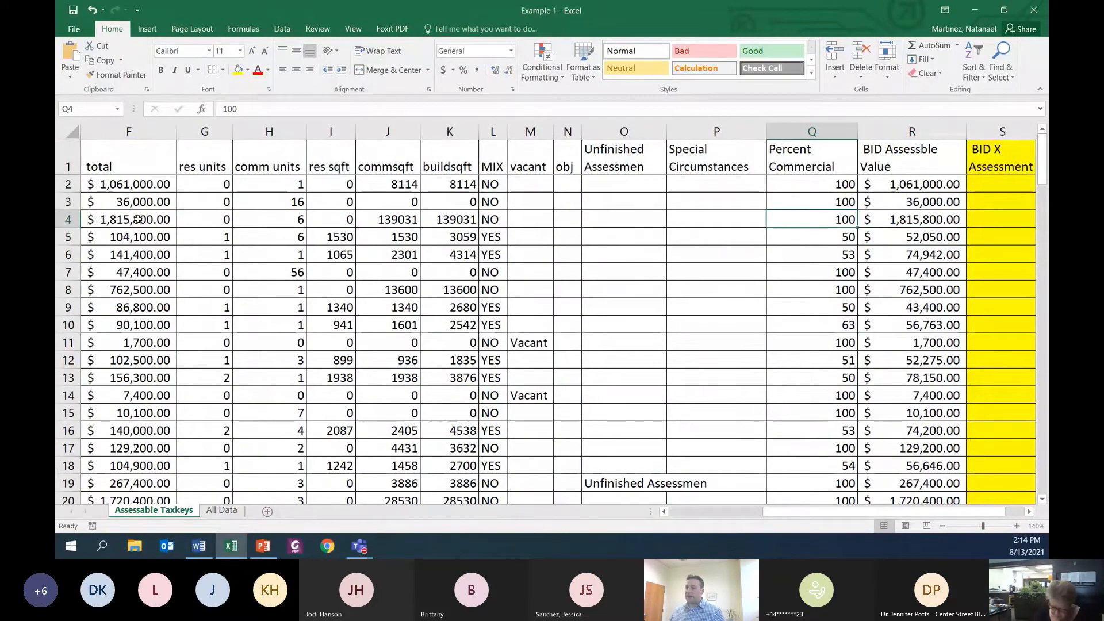
{"action": "left_click", "coordinate": [852, 240]}
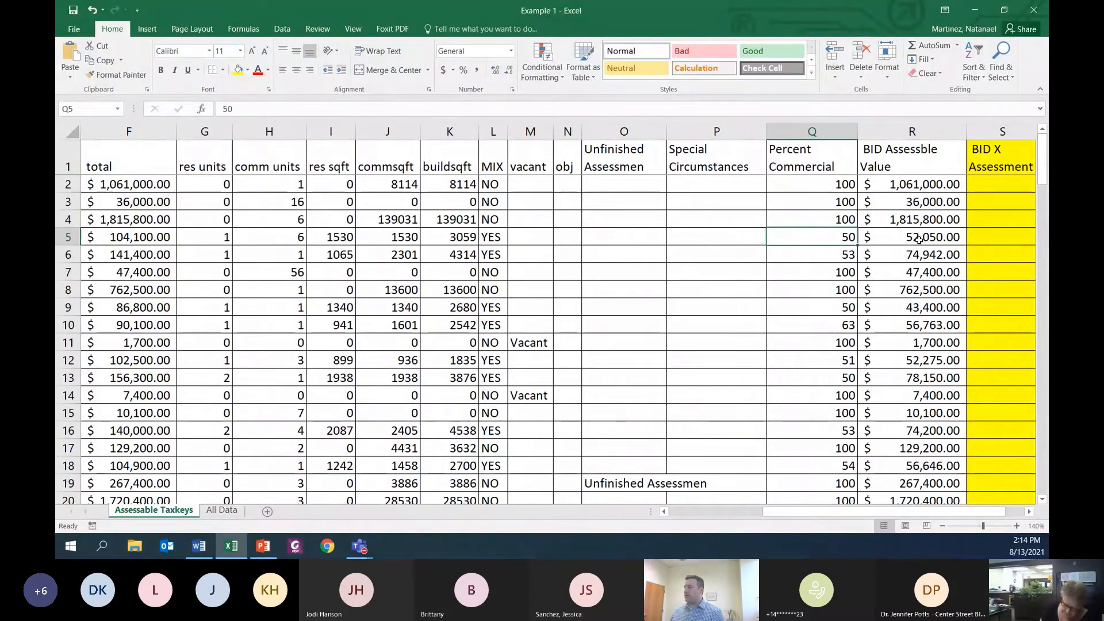
{"action": "left_click", "coordinate": [169, 239]}
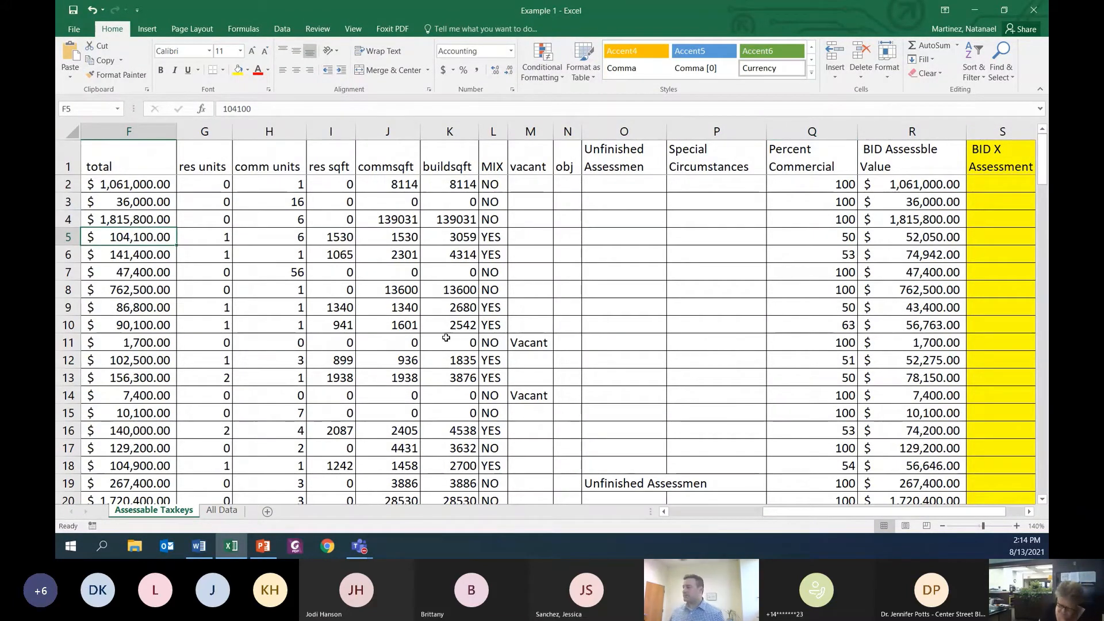
Step: Examine the yellow BID X Assessment column from its header downwards, and return to the Taxkey column at 90% zoom
{"action": "scroll", "coordinate": [943, 486], "scroll_direction": "right", "scroll_amount": 2}
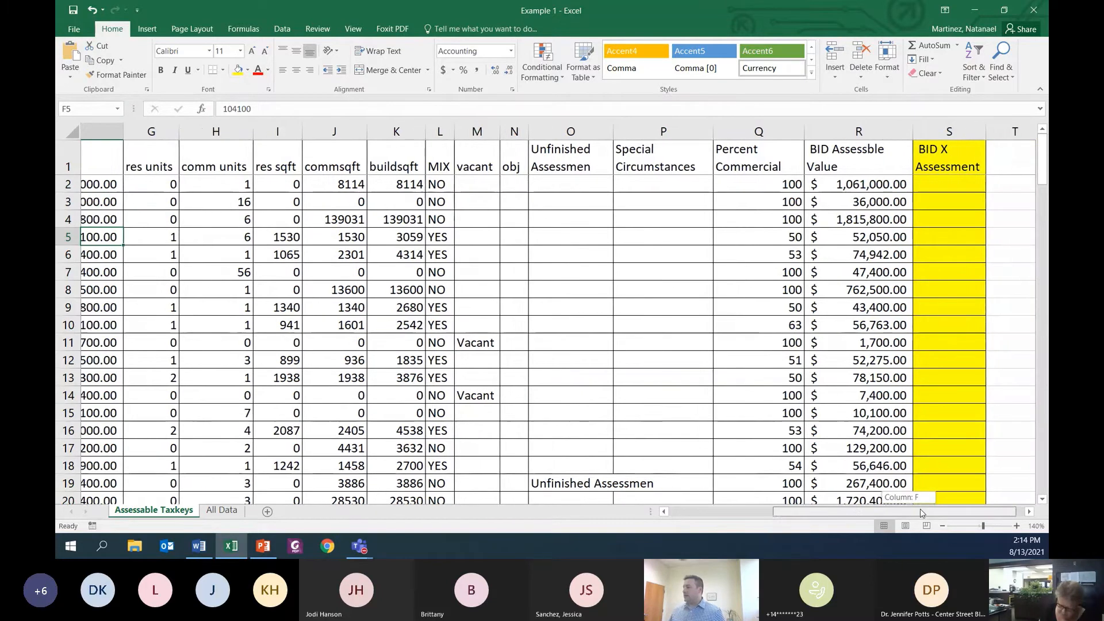
{"action": "left_click", "coordinate": [915, 164]}
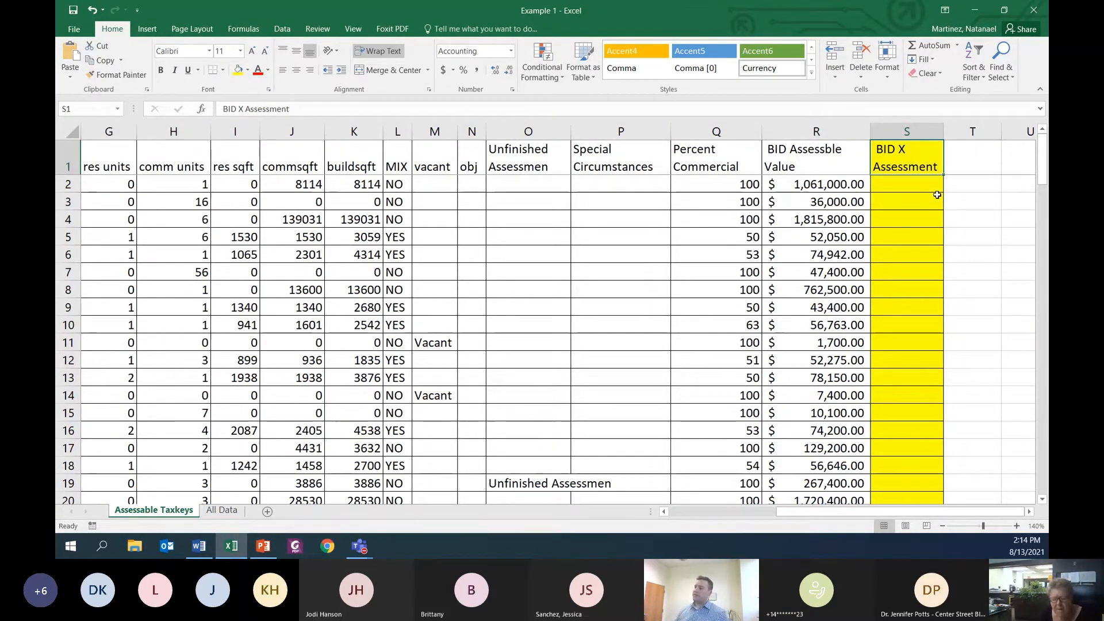
{"action": "left_click", "coordinate": [929, 185]}
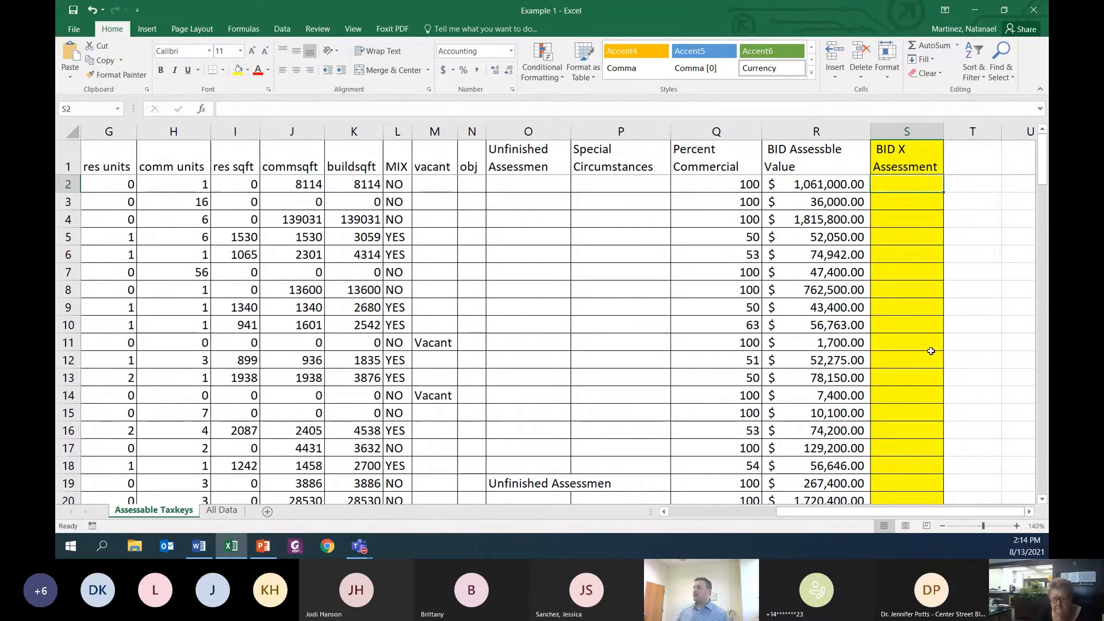
{"action": "scroll", "coordinate": [931, 351], "scroll_direction": "down", "scroll_amount": 13}
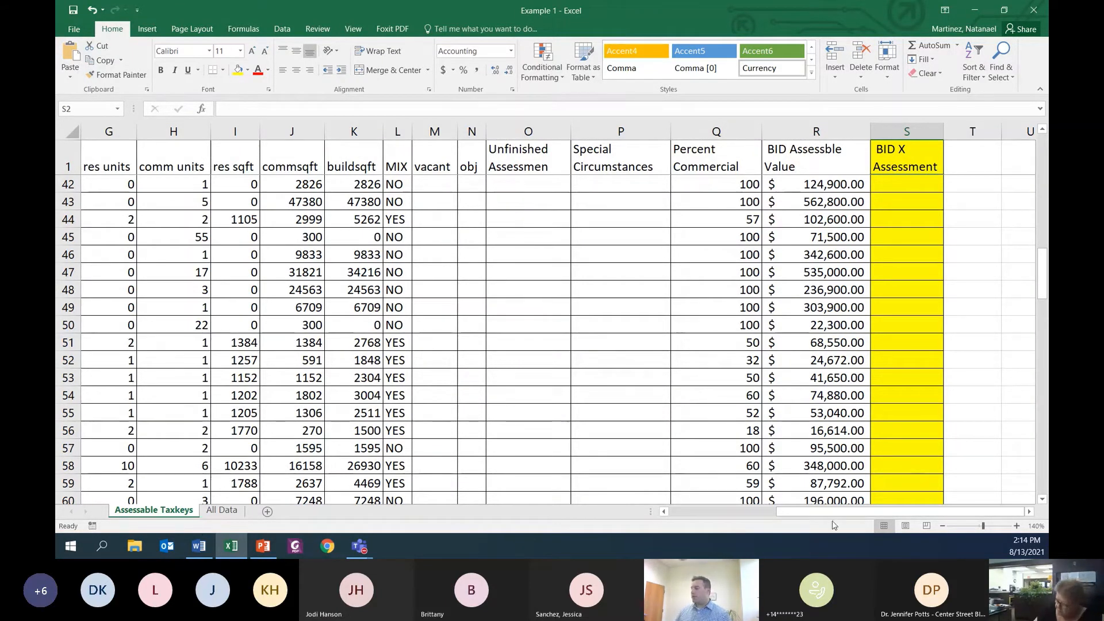
{"action": "left_click", "coordinate": [944, 527]}
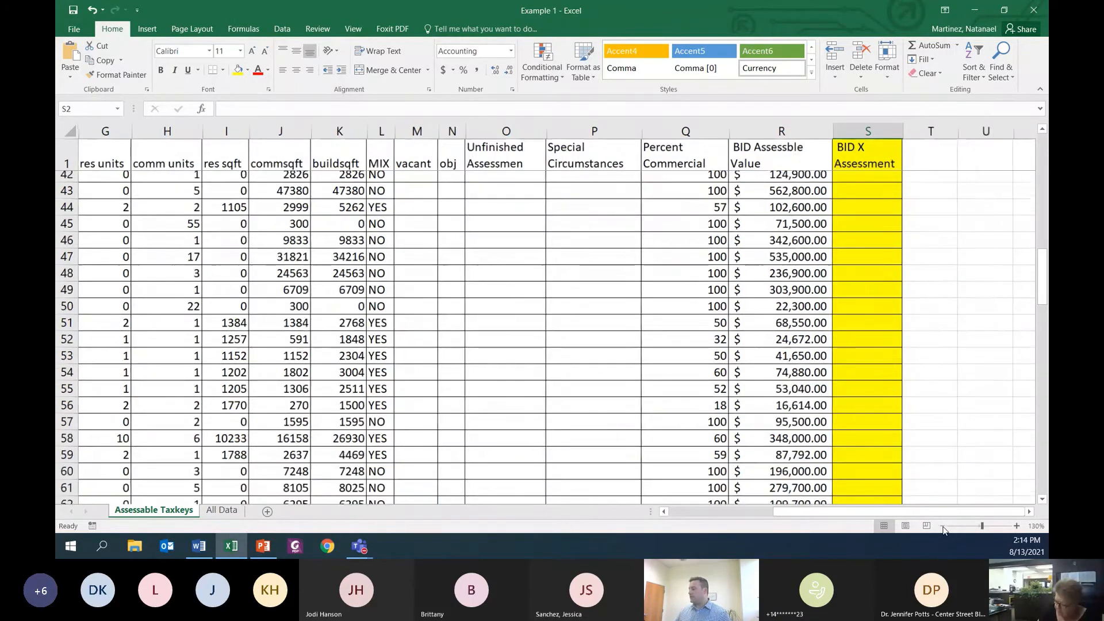
{"action": "left_click", "coordinate": [944, 527]}
{"action": "left_click", "coordinate": [944, 526]}
{"action": "left_click", "coordinate": [944, 526]}
{"action": "left_click", "coordinate": [944, 526]}
{"action": "left_click_drag", "start_coordinate": [859, 514], "coordinate": [783, 514]}
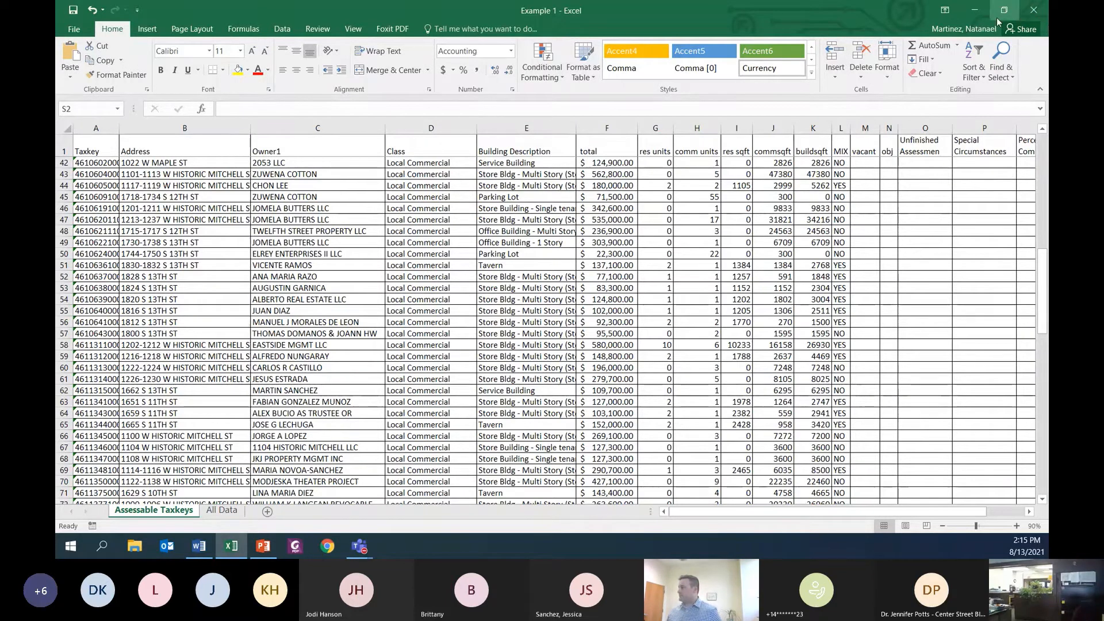
Step: Minimize the workbook, switch to the Assessments Training 2021 presentation in PowerPoint, and present it from slide 5 on to the Copy and Paste slide
{"action": "left_click", "coordinate": [978, 10]}
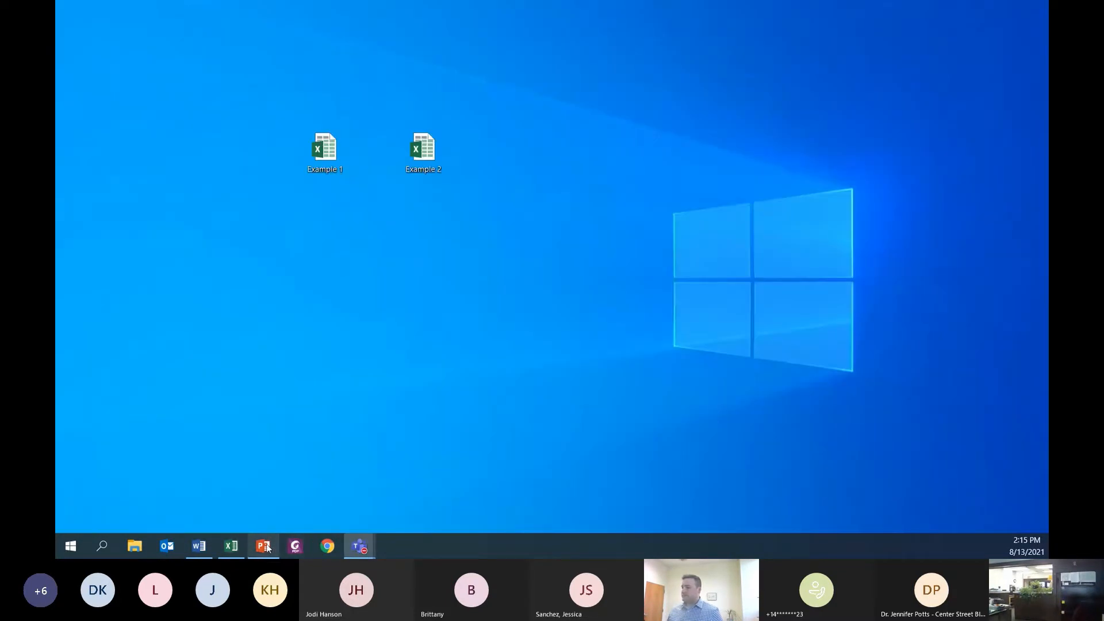
{"action": "left_click", "coordinate": [265, 546]}
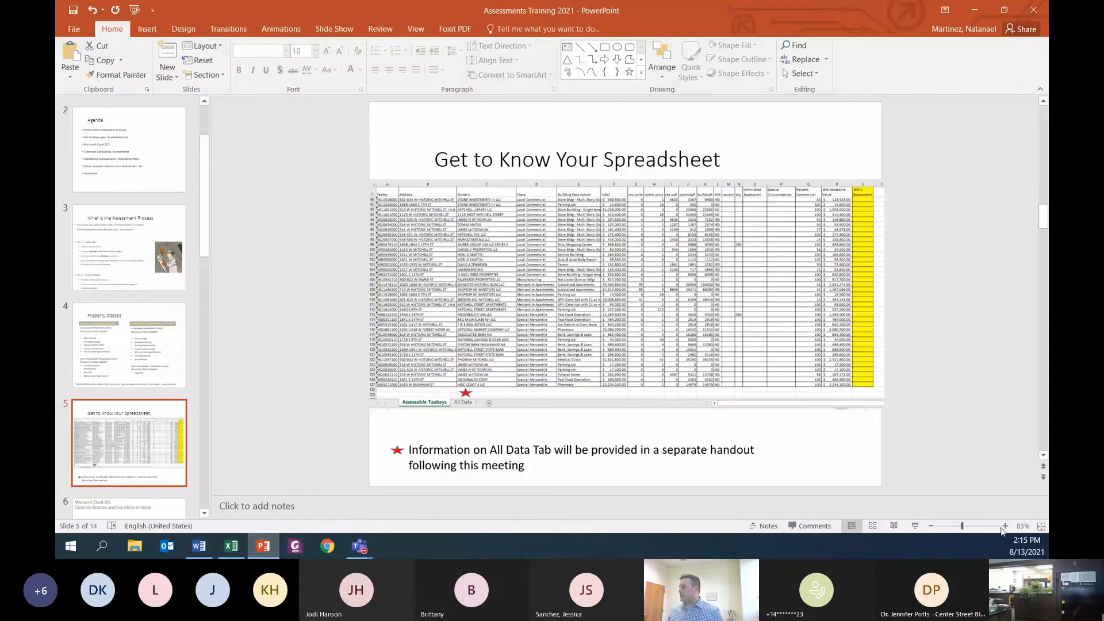
{"action": "left_click", "coordinate": [915, 526]}
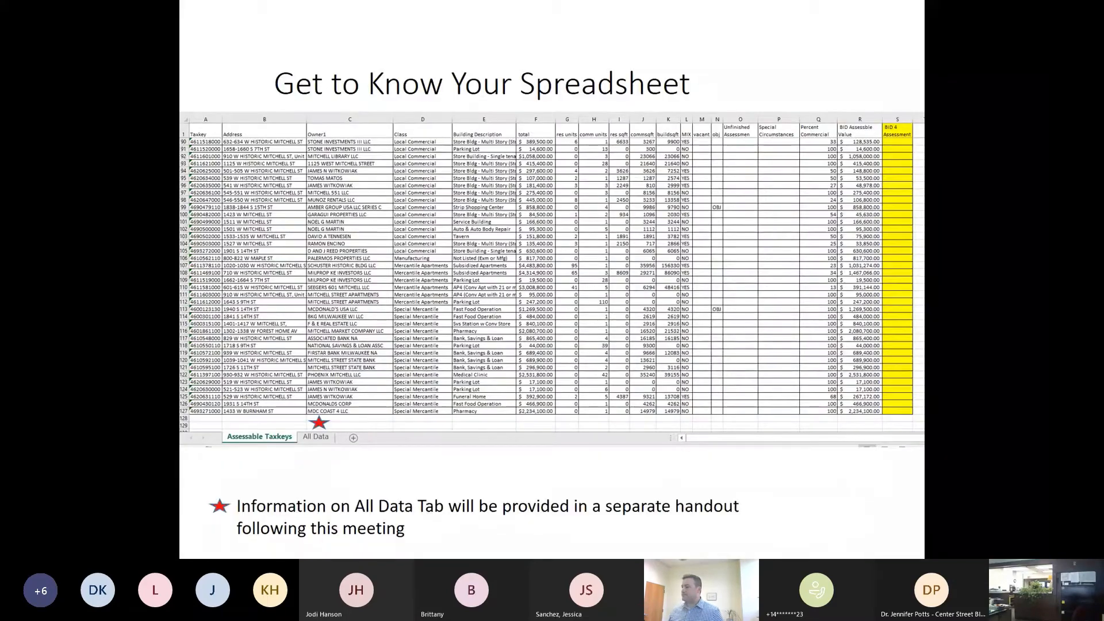
{"action": "key", "text": "Right"}
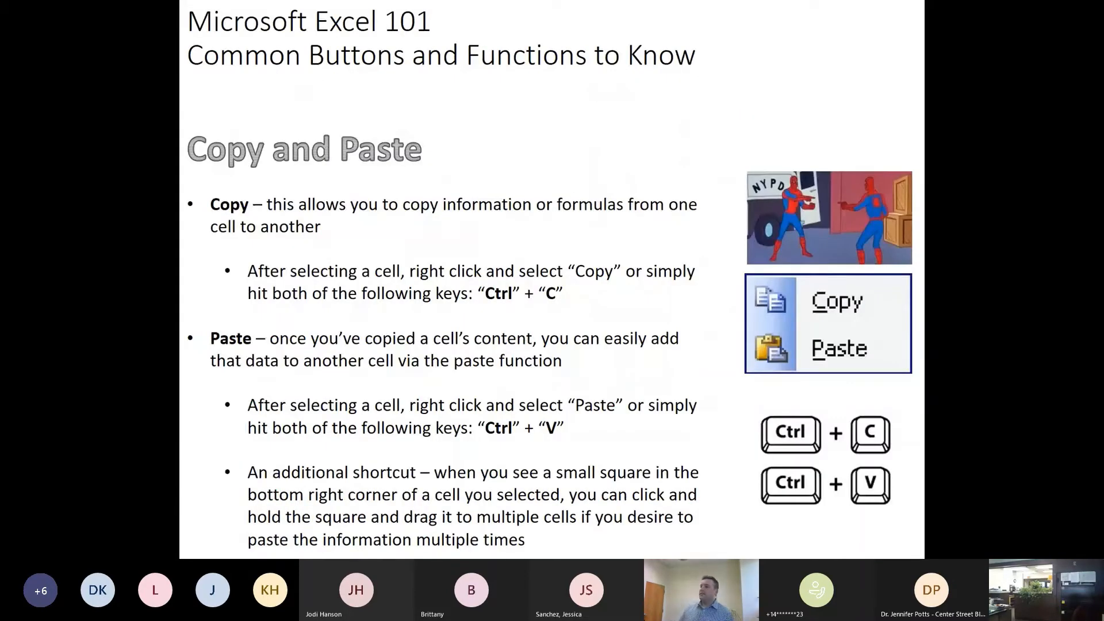
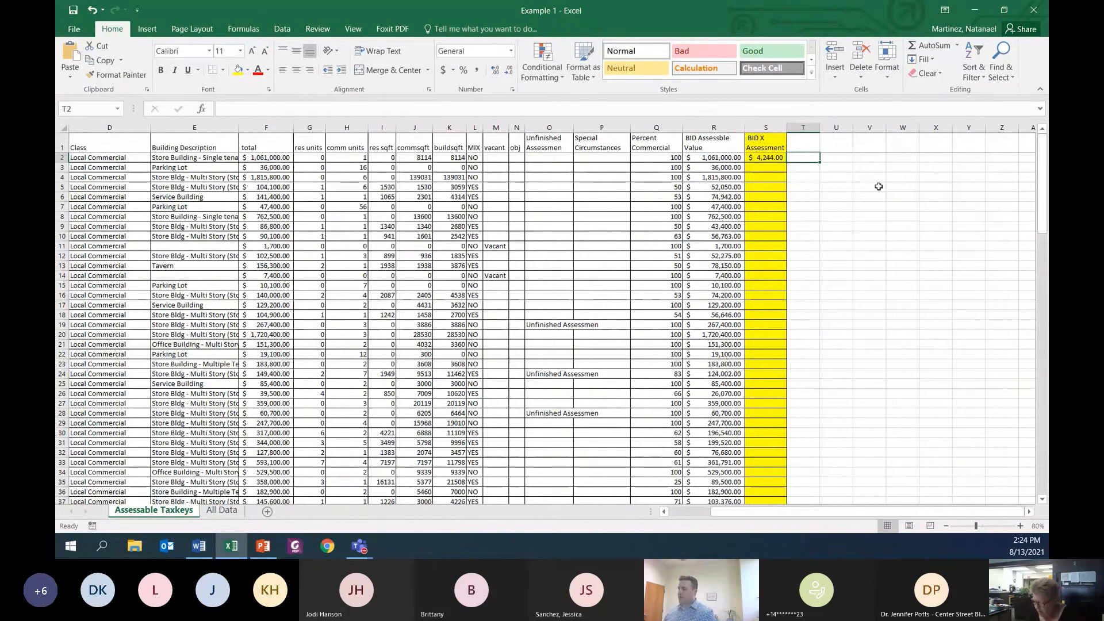
Step: Try the assessment formula =R2*.004 in cell T2 and clear the cell again
{"action": "type", "text": "="}
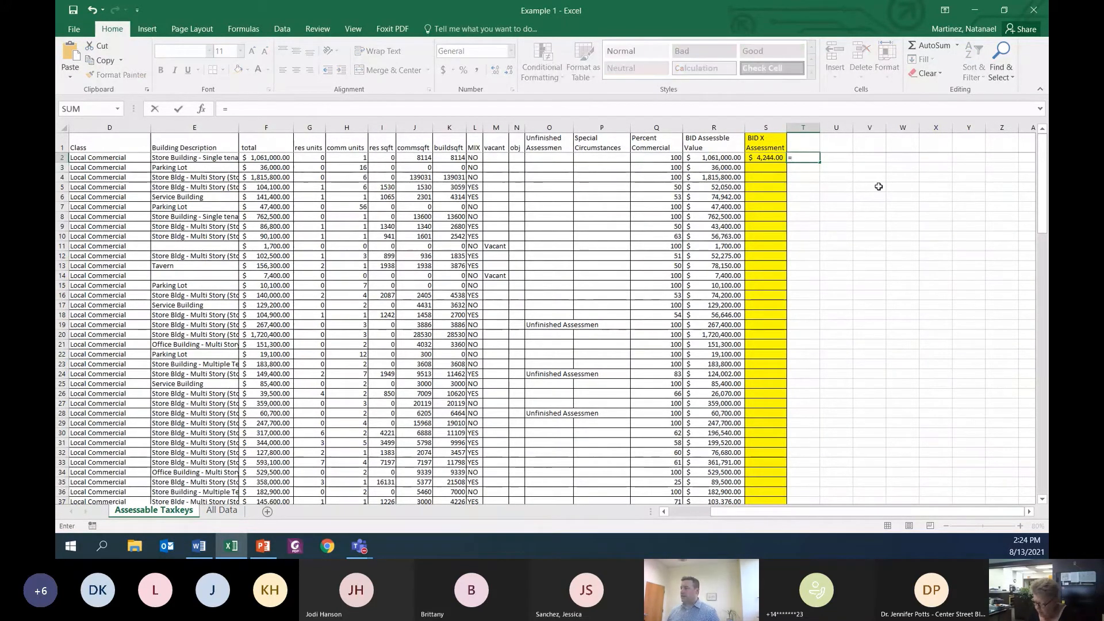
{"action": "key", "text": "Left"}
{"action": "key", "text": "Left"}
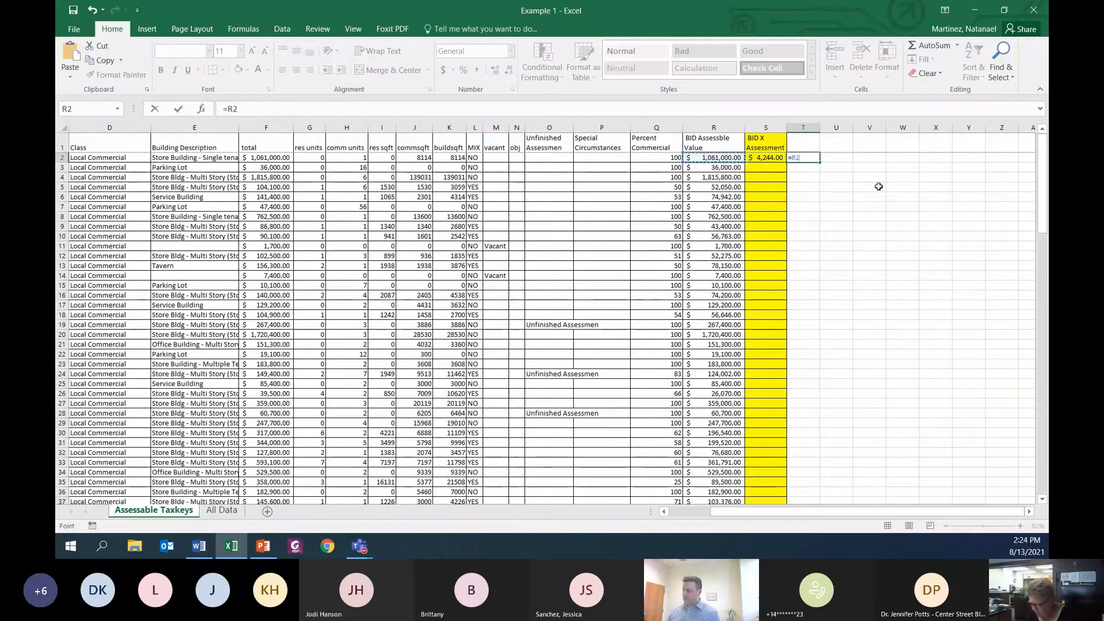
{"action": "type", "text": "*"}
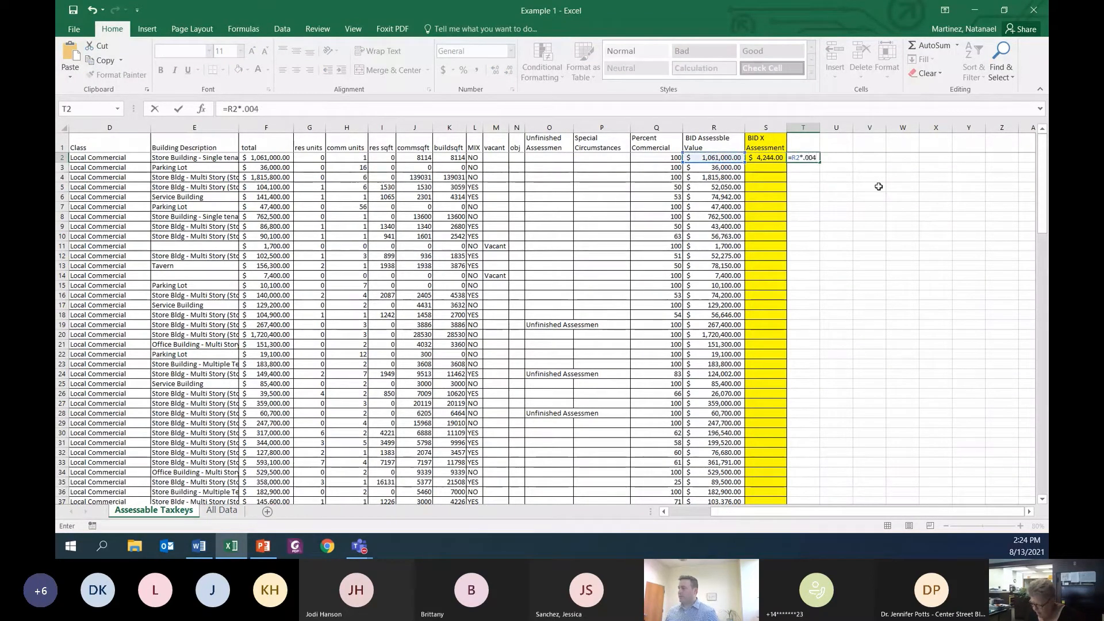
{"action": "key", "text": "Return"}
{"action": "key", "text": "Up"}
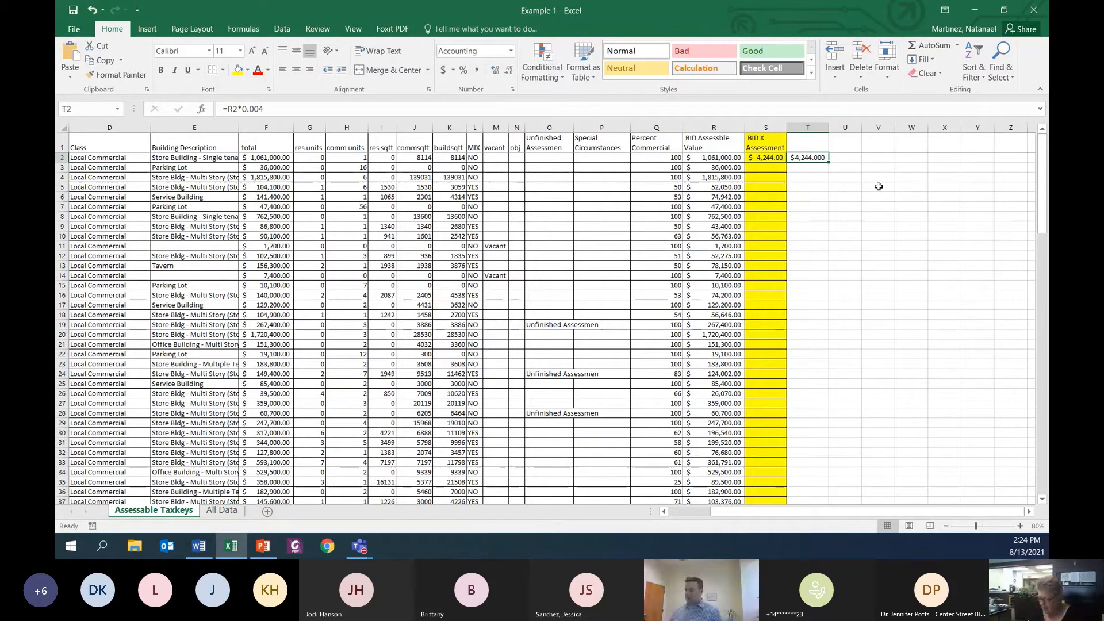
{"action": "key", "text": "Delete"}
Step: Replace the BID X Assessment formula in cell S2 with =R2*.004
{"action": "key", "text": "Left"}
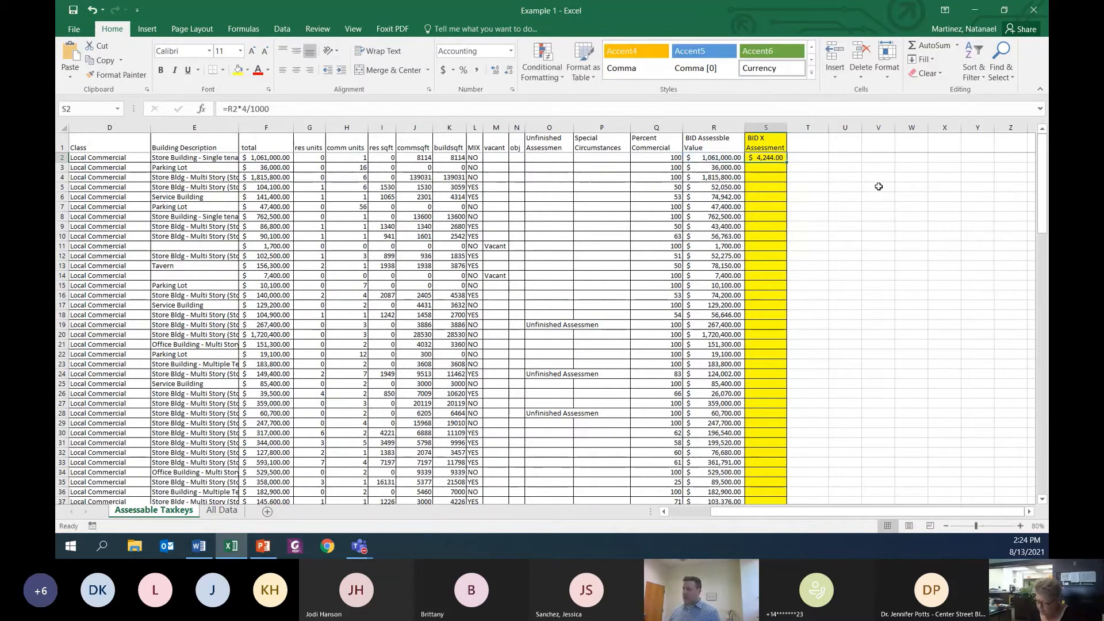
{"action": "type", "text": "="}
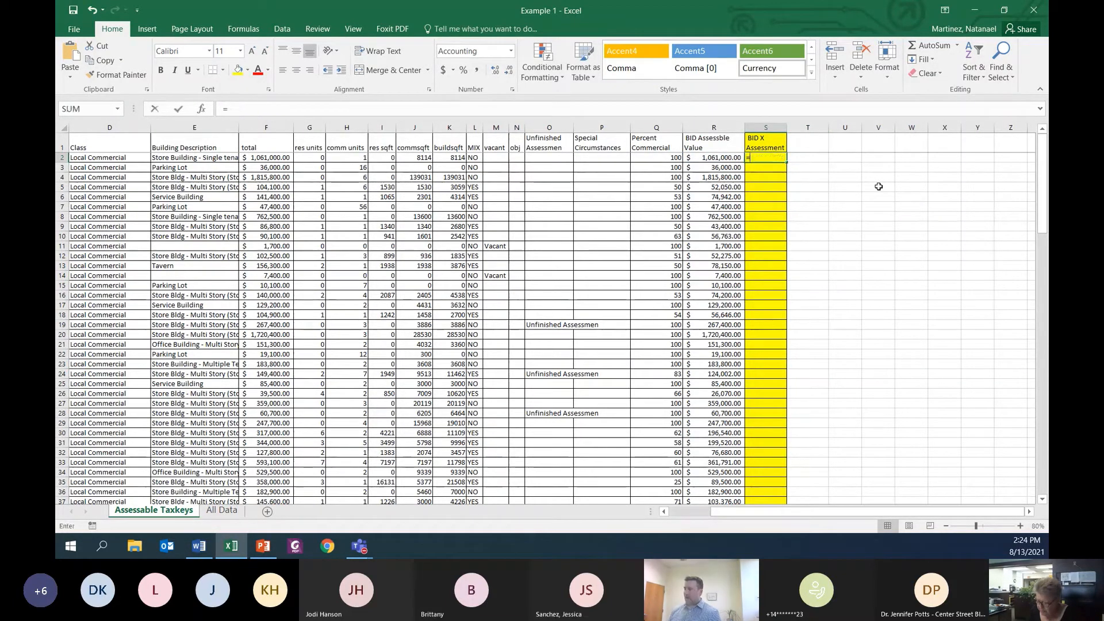
{"action": "key", "text": "Left"}
{"action": "type", "text": "*.00"}
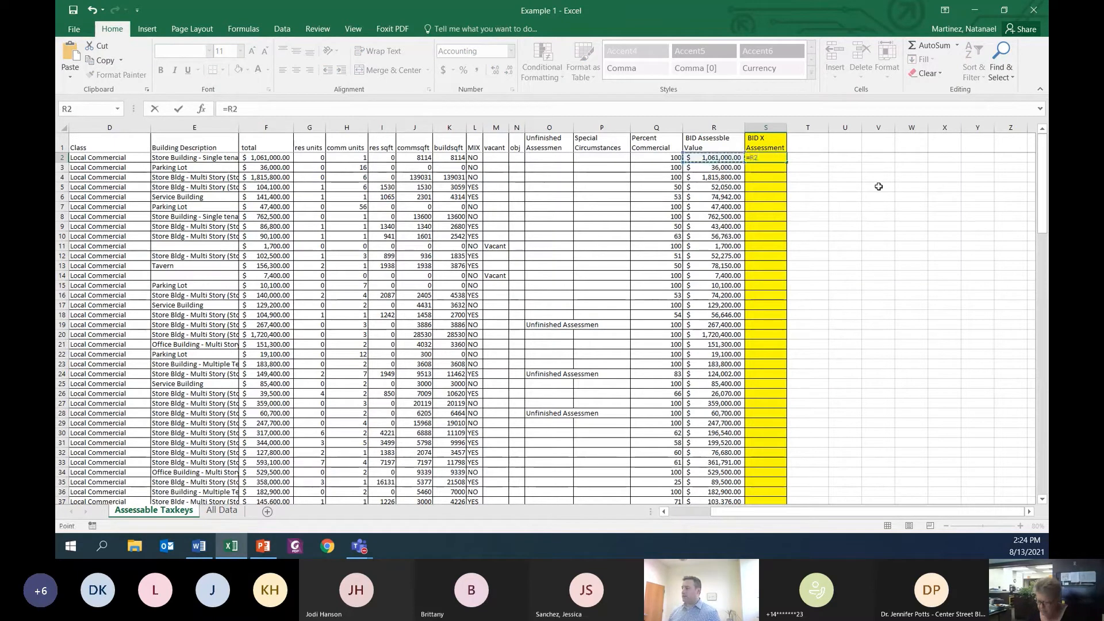
{"action": "key", "text": "Return"}
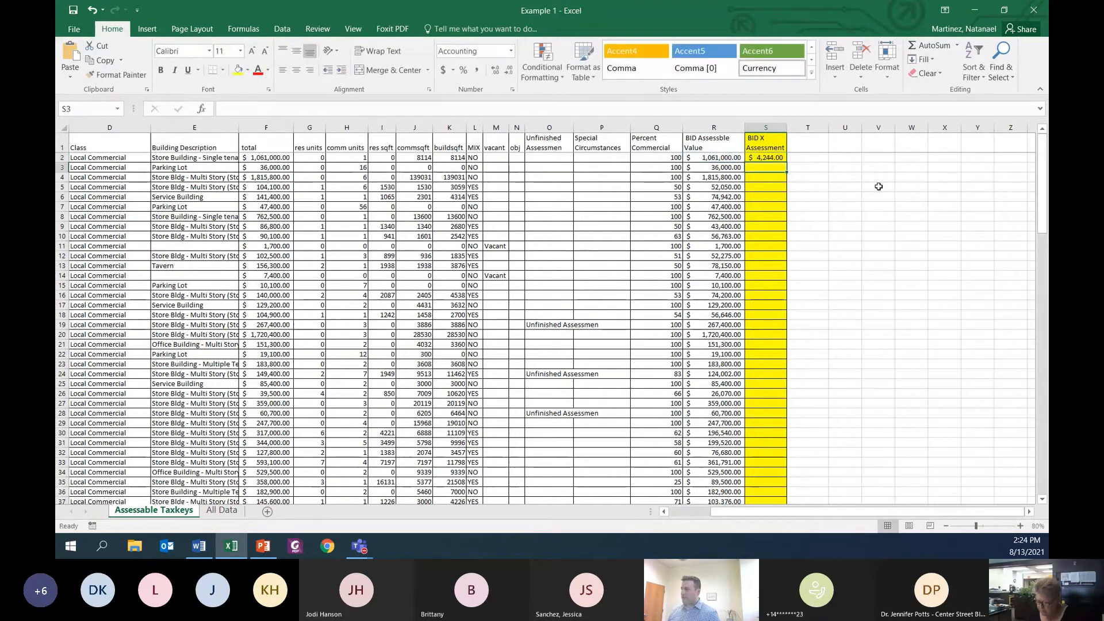
{"action": "key", "text": "Up"}
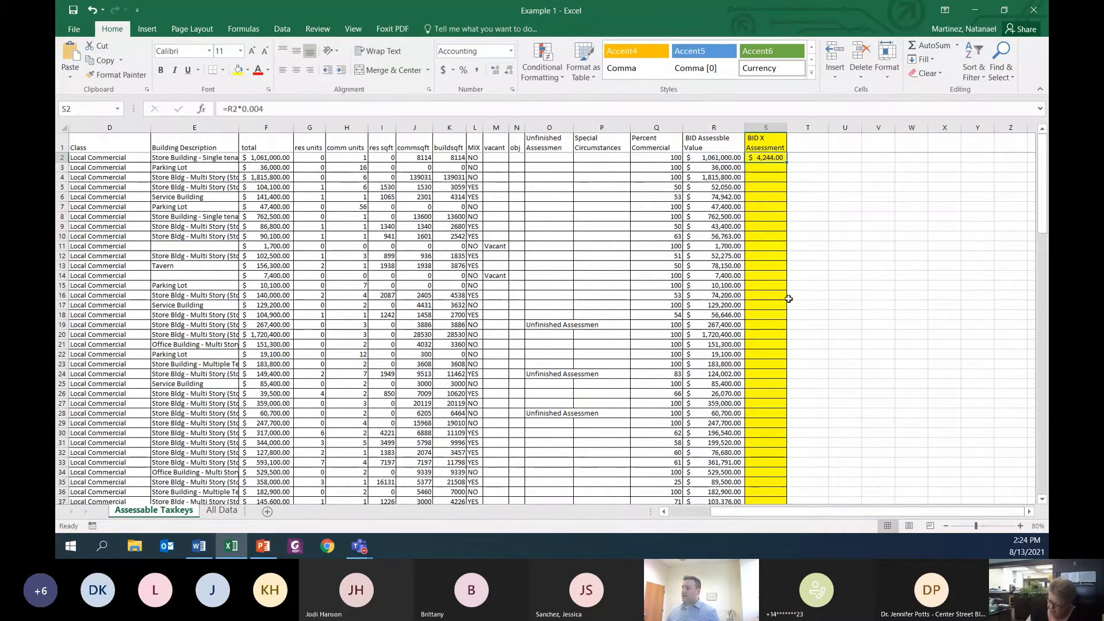
Step: Copy the assessment formula from S2 and paste it with its formatting into S3
{"action": "right_click", "coordinate": [770, 157]}
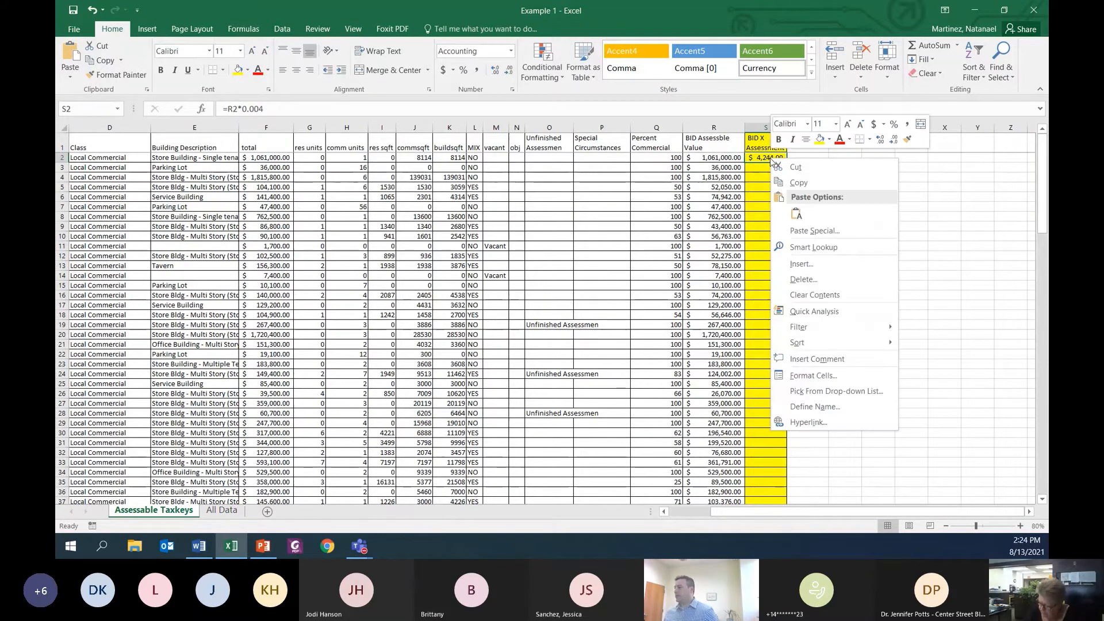
{"action": "left_click", "coordinate": [805, 184]}
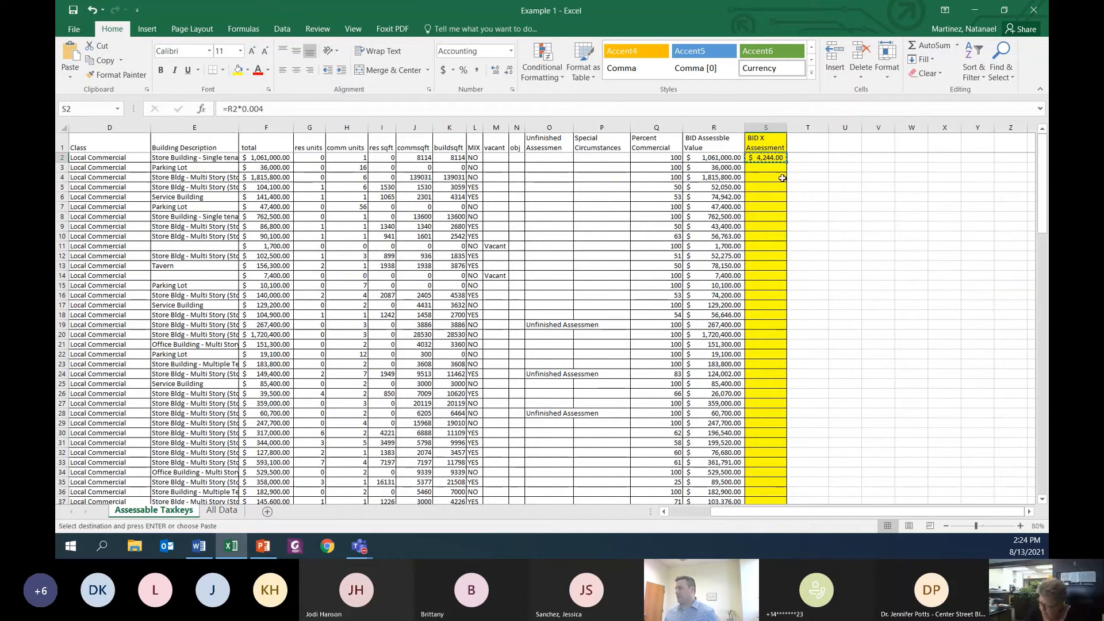
{"action": "left_click", "coordinate": [768, 168]}
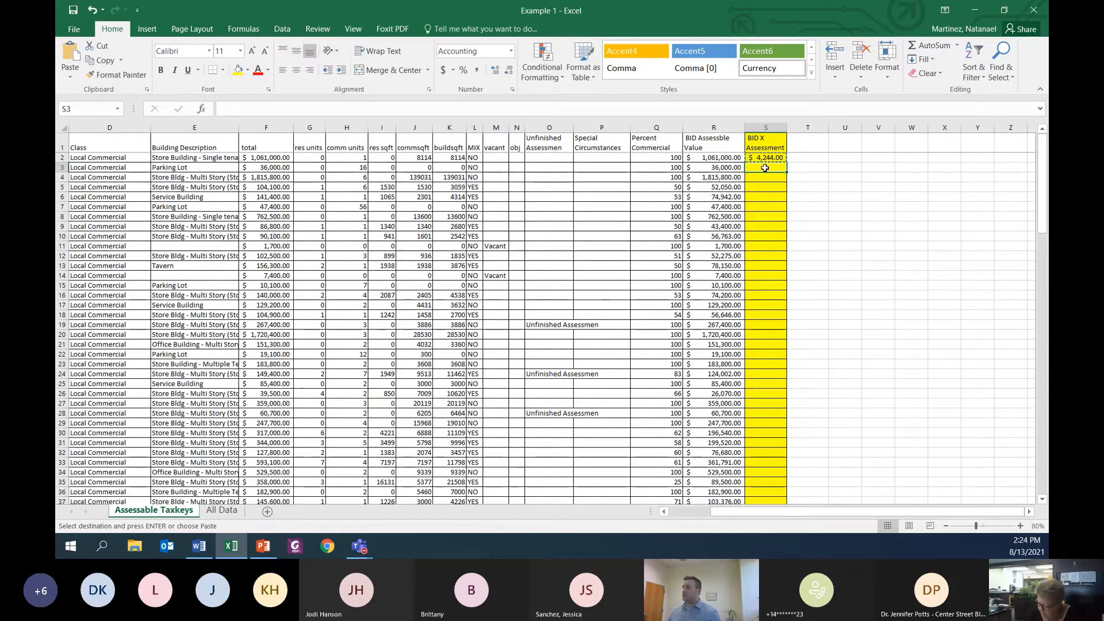
{"action": "right_click", "coordinate": [766, 167]}
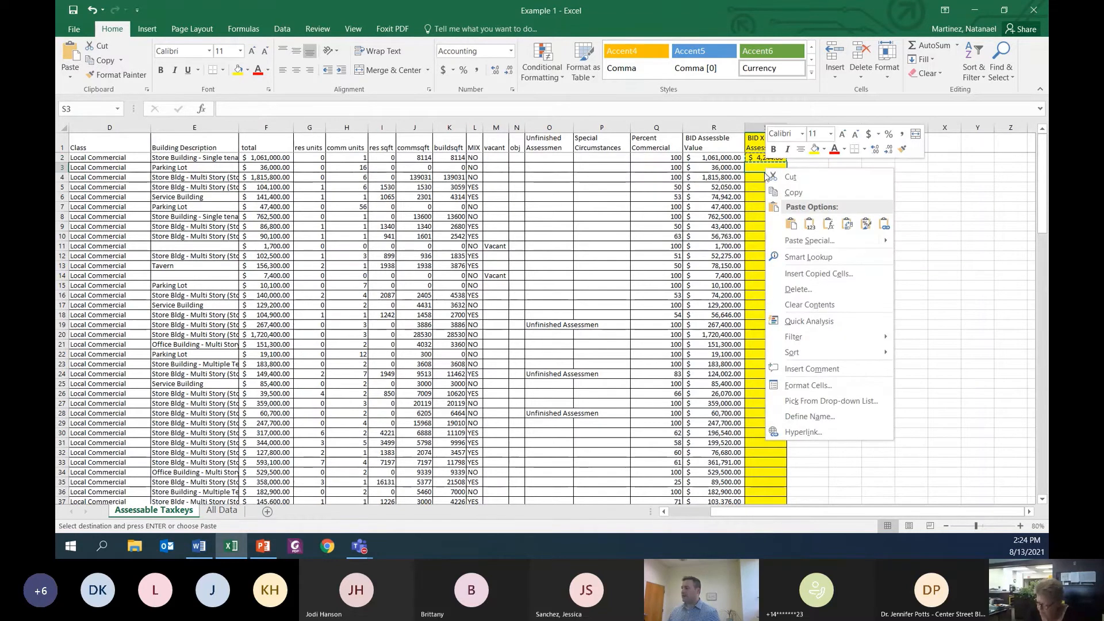
{"action": "left_click", "coordinate": [792, 224]}
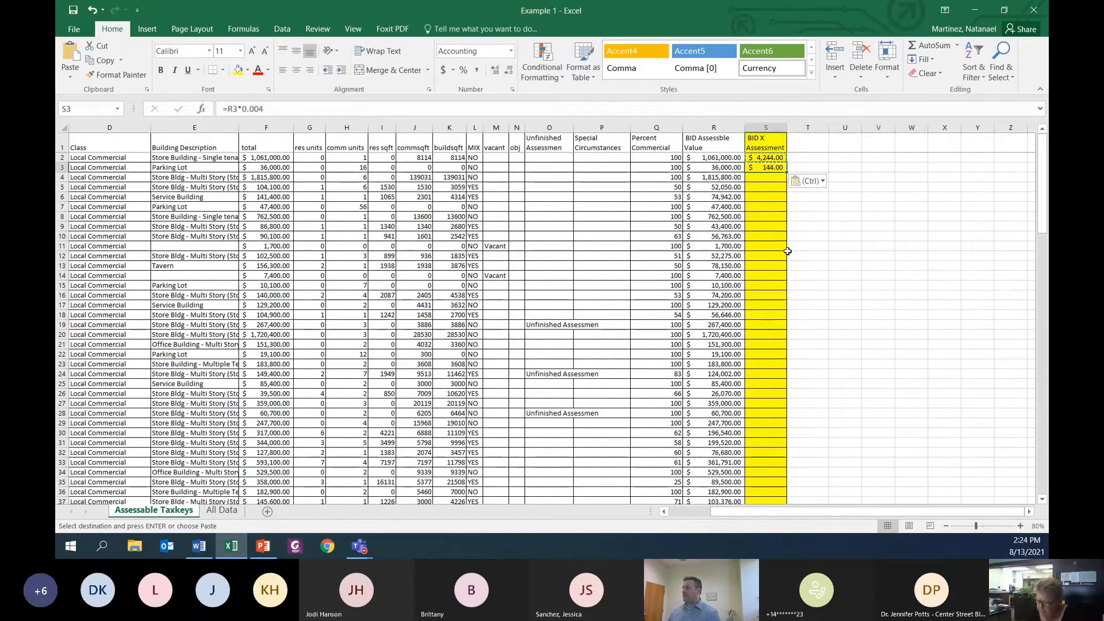
{"action": "left_click", "coordinate": [810, 246]}
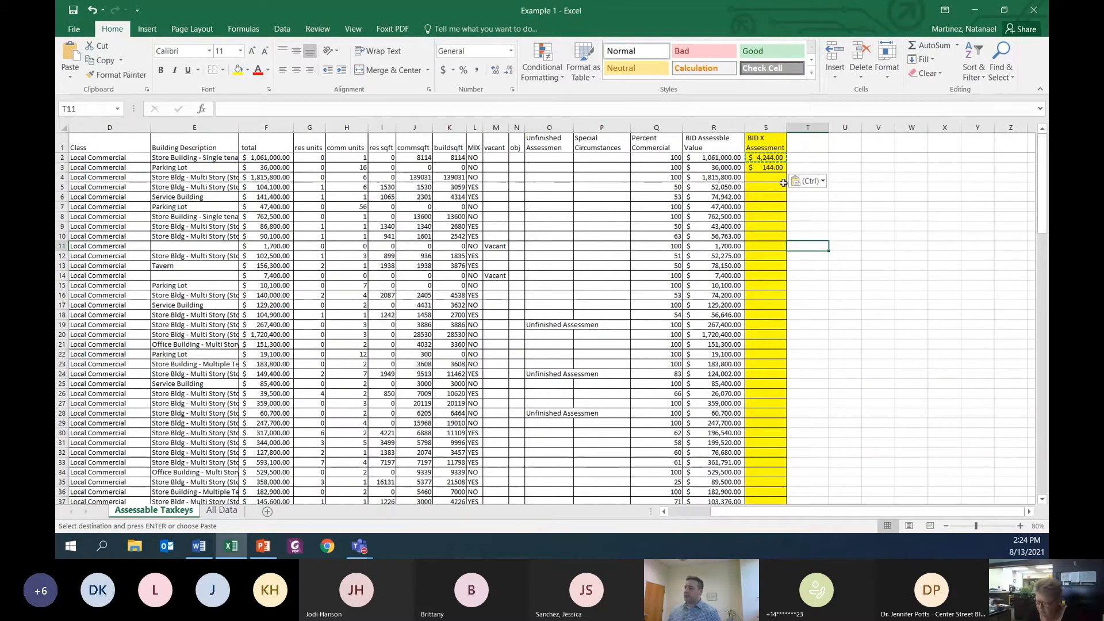
Step: Copy the assessment formula from S3 into S4
{"action": "left_click", "coordinate": [771, 168]}
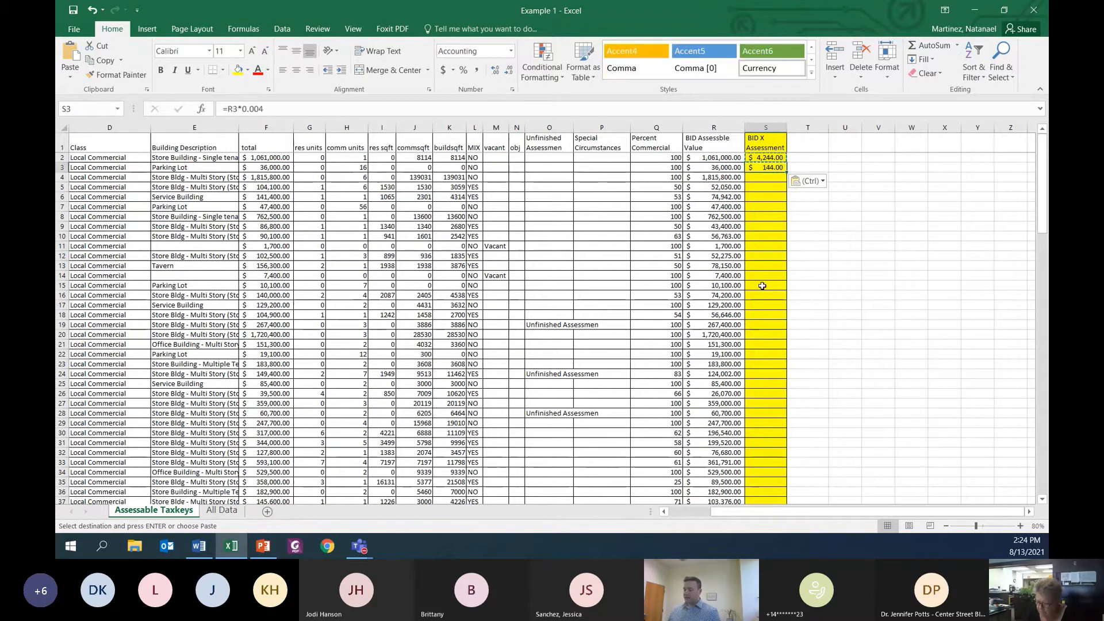
{"action": "key", "text": "ctrl+c"}
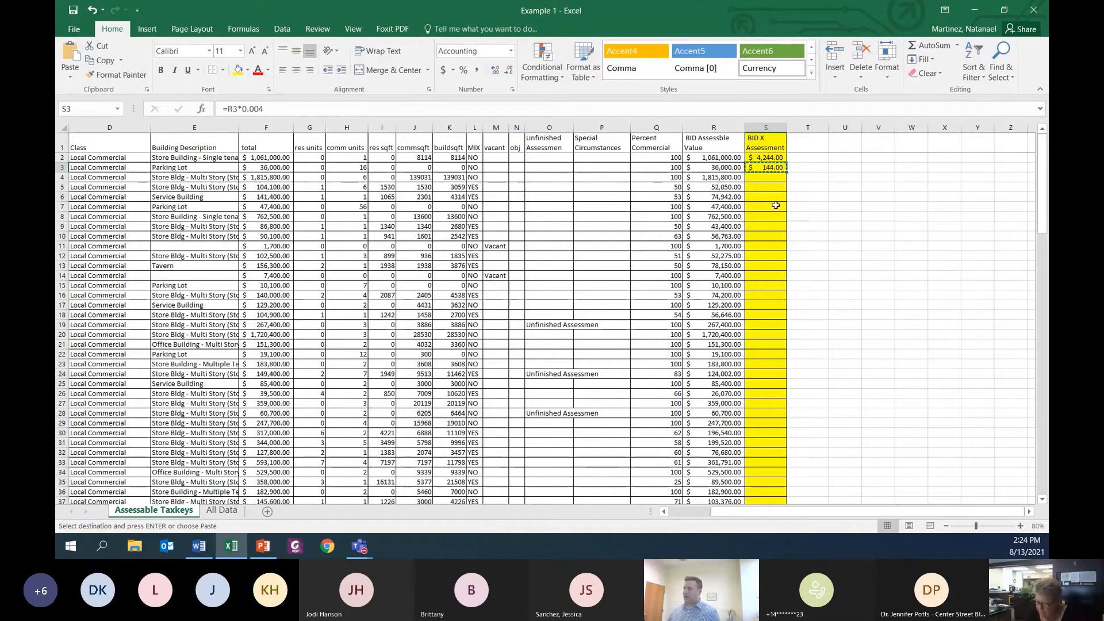
{"action": "left_click", "coordinate": [766, 180]}
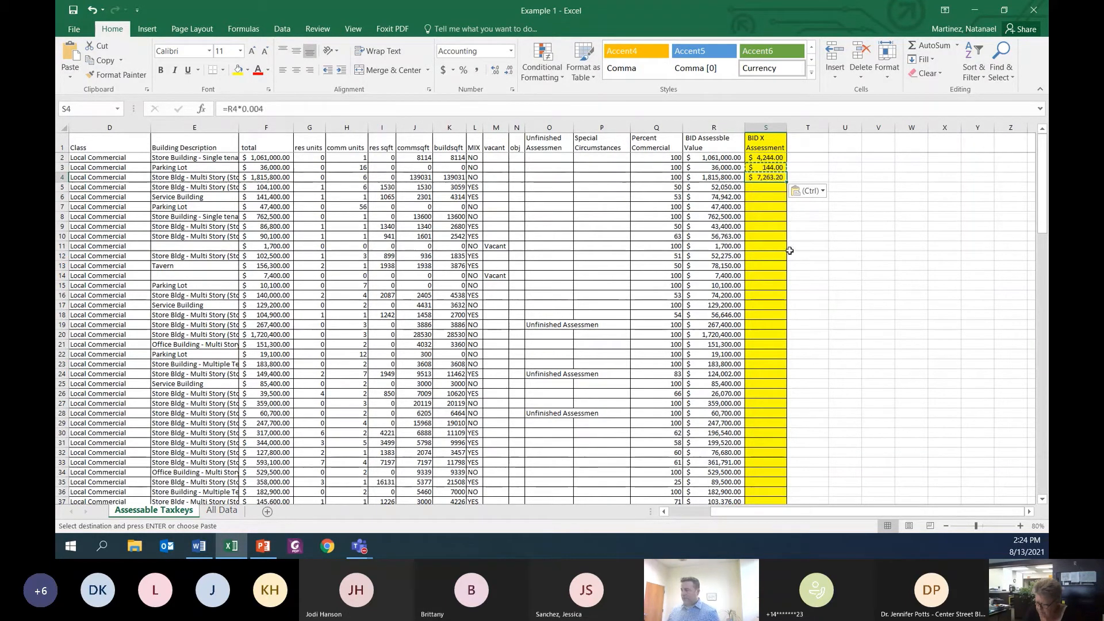
{"action": "left_click", "coordinate": [803, 266]}
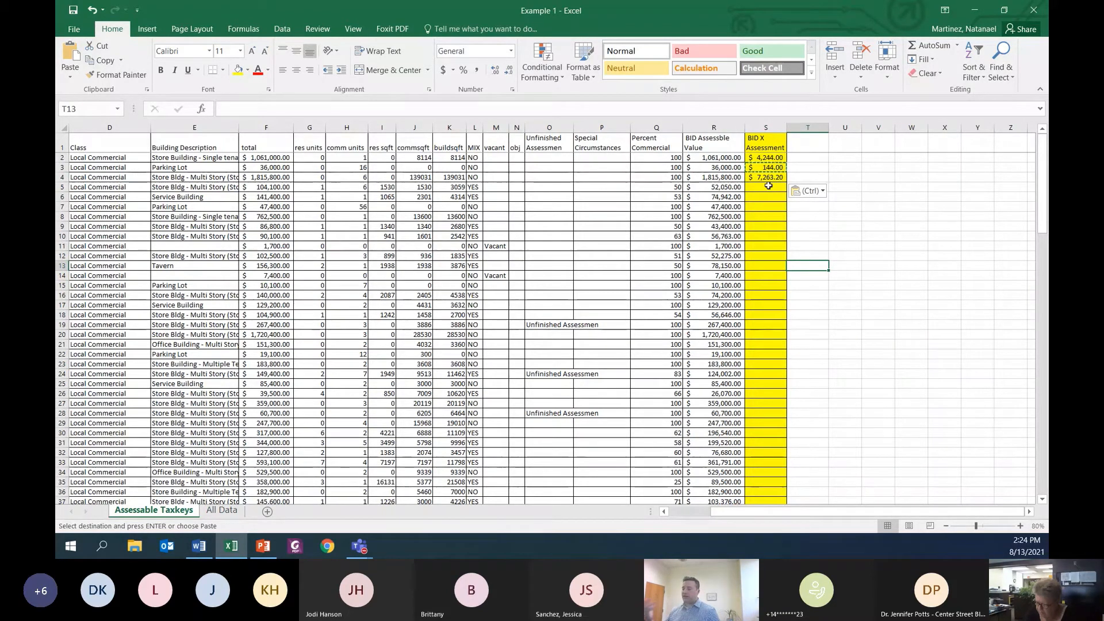
Step: Fill the formula from S4 down the BID X Assessment column through row 127, with the sheet enlarged to 160%
{"action": "left_click", "coordinate": [771, 180]}
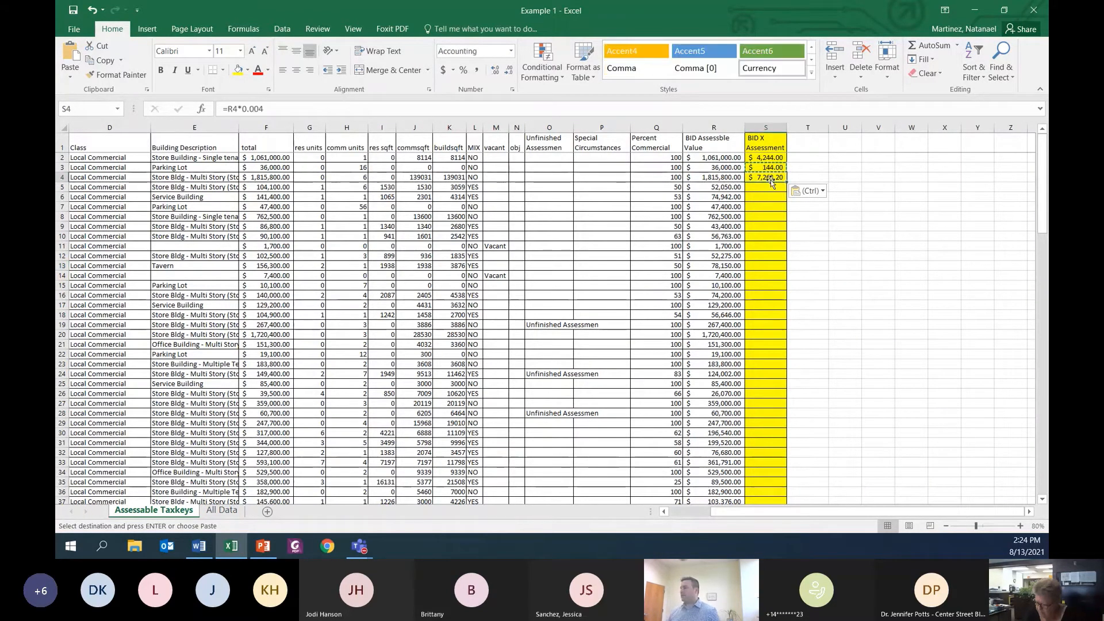
{"action": "left_click", "coordinate": [1020, 526]}
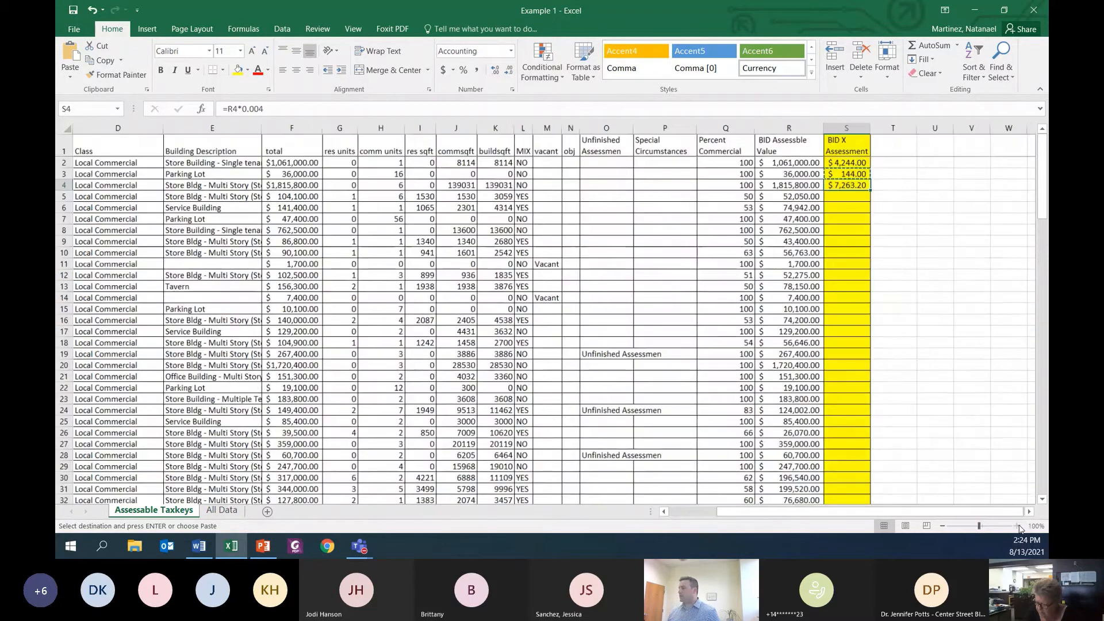
{"action": "left_click", "coordinate": [1020, 526]}
{"action": "left_click", "coordinate": [1020, 525]}
{"action": "left_click", "coordinate": [1019, 525]}
{"action": "left_click", "coordinate": [1020, 526]}
{"action": "left_click", "coordinate": [1020, 525]}
{"action": "left_click", "coordinate": [1020, 526]}
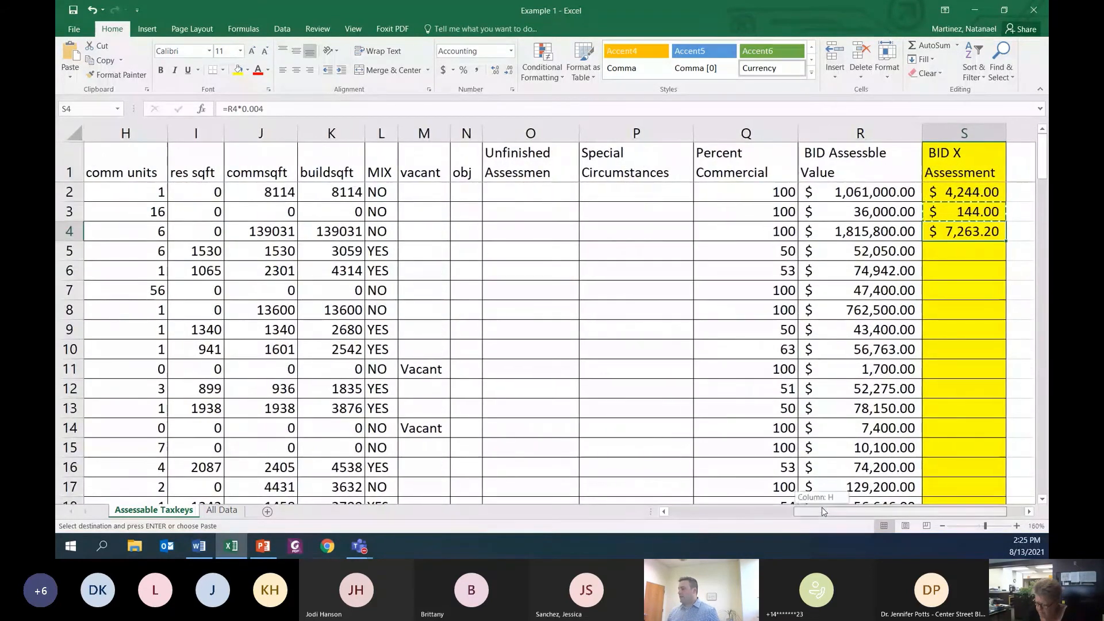
{"action": "left_click_drag", "start_coordinate": [823, 507], "coordinate": [888, 513]}
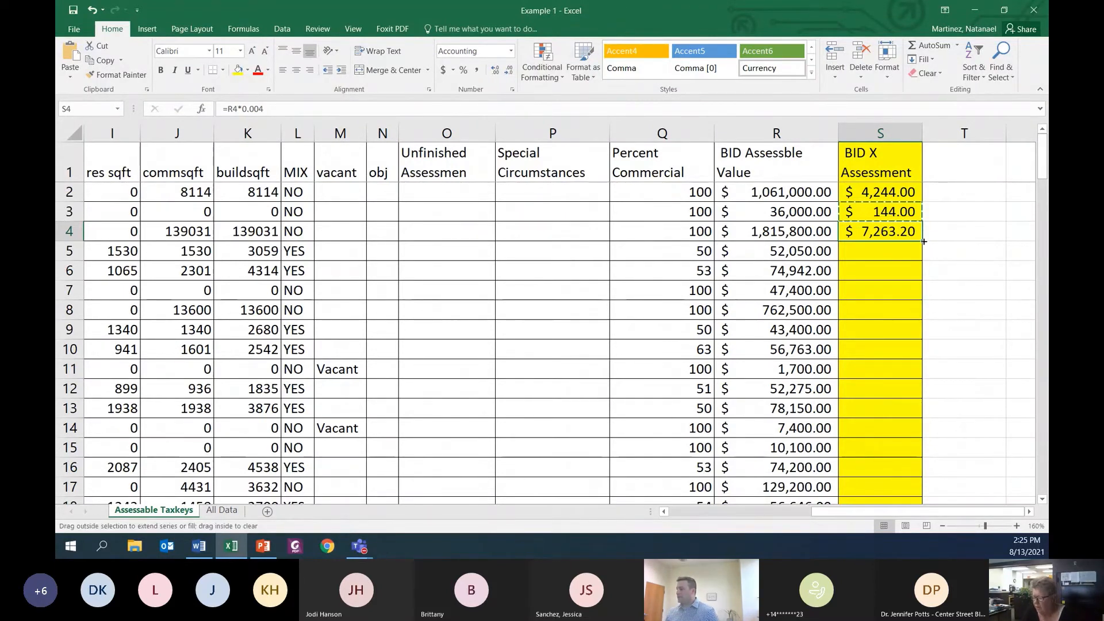
{"action": "left_click_drag", "start_coordinate": [924, 242], "coordinate": [917, 469]}
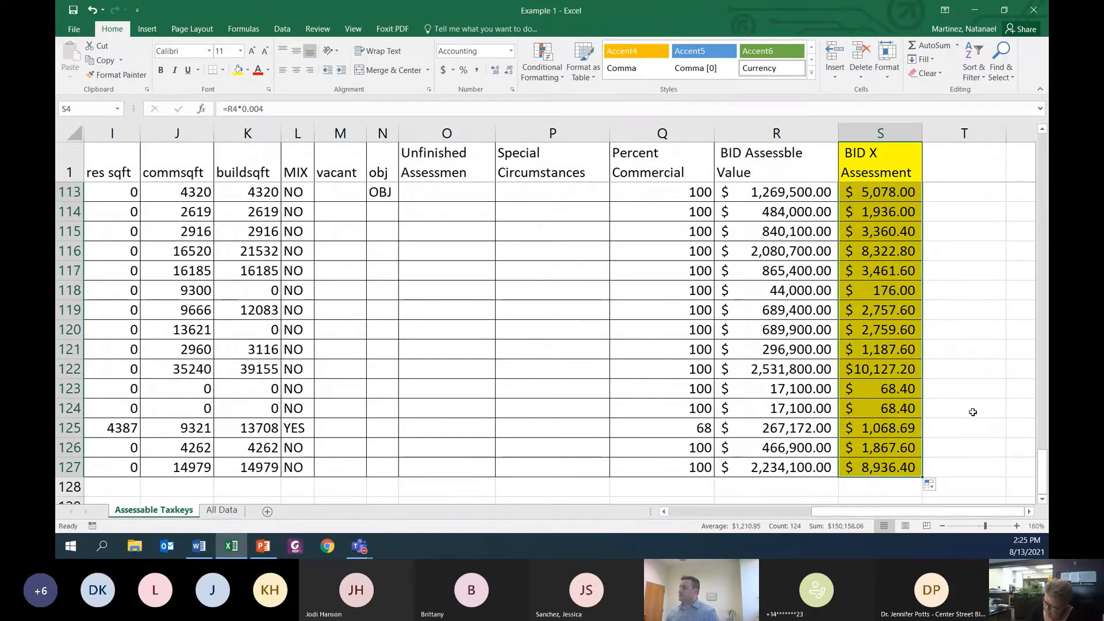
{"action": "scroll", "coordinate": [969, 414], "scroll_direction": "up", "scroll_amount": 16}
{"action": "scroll", "coordinate": [962, 410], "scroll_direction": "up", "scroll_amount": 20}
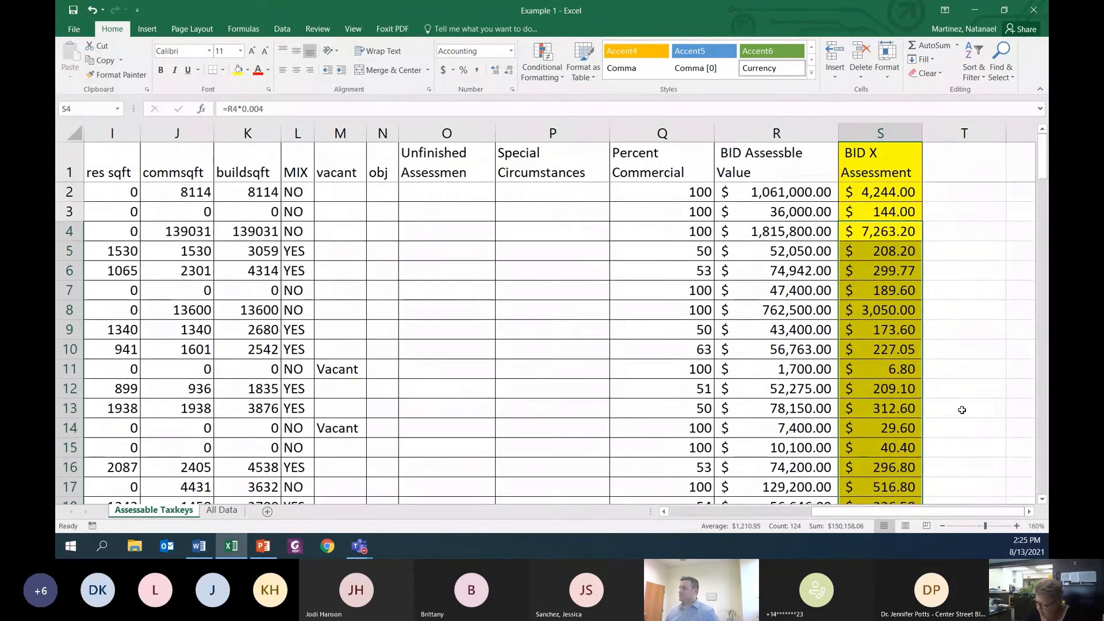
{"action": "left_click", "coordinate": [949, 253]}
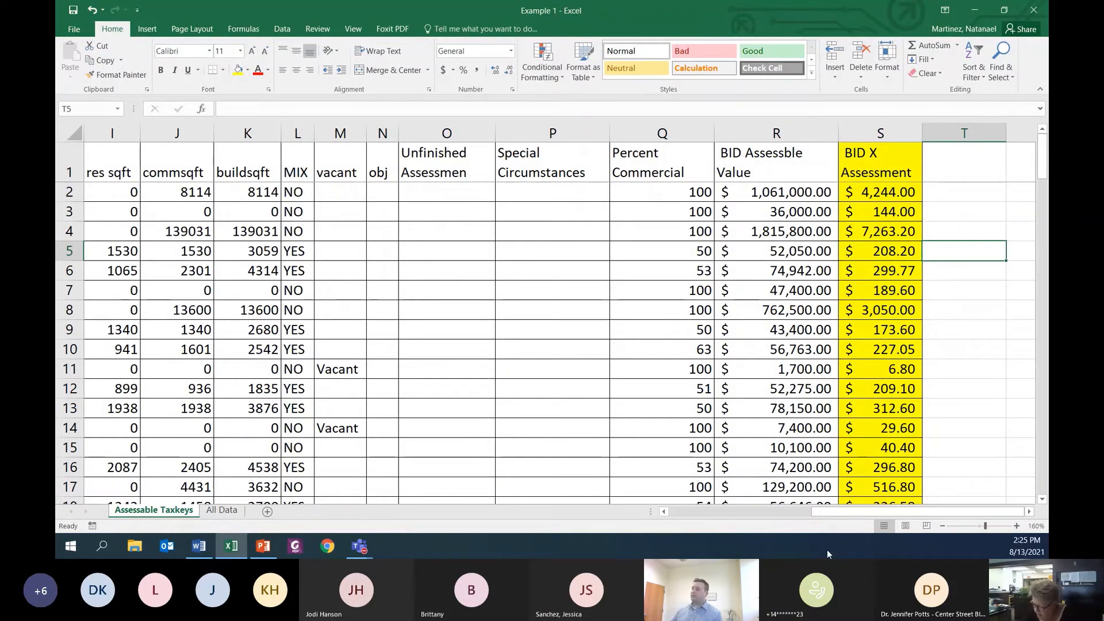
Step: Reduce the sheet to 80% zoom and hide columns F to P, from total through Special Circumstances
{"action": "left_click", "coordinate": [943, 526]}
{"action": "left_click", "coordinate": [943, 525]}
{"action": "left_click", "coordinate": [943, 525]}
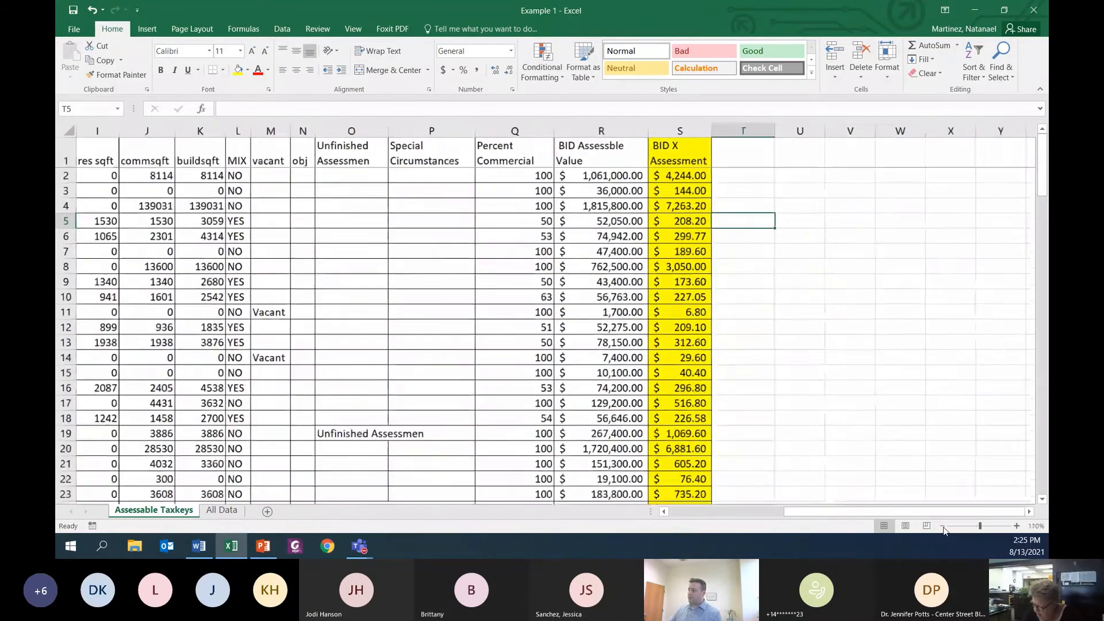
{"action": "left_click", "coordinate": [943, 526]}
{"action": "left_click", "coordinate": [943, 525]}
{"action": "left_click_drag", "start_coordinate": [868, 511], "coordinate": [676, 510]}
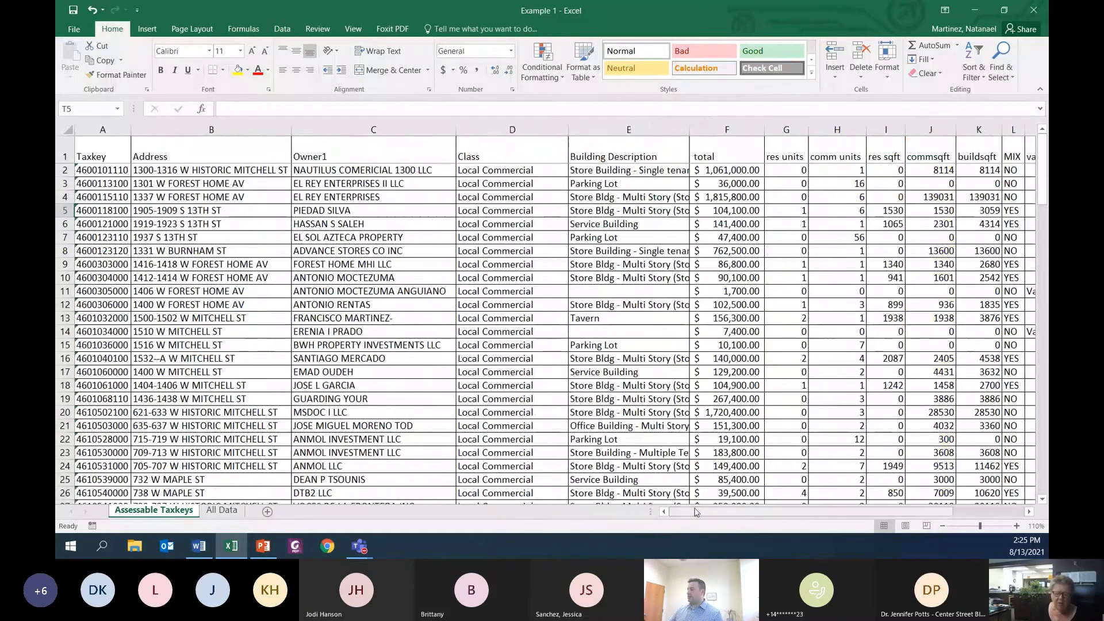
{"action": "left_click", "coordinate": [945, 527]}
{"action": "left_click", "coordinate": [945, 527]}
{"action": "left_click", "coordinate": [944, 527]}
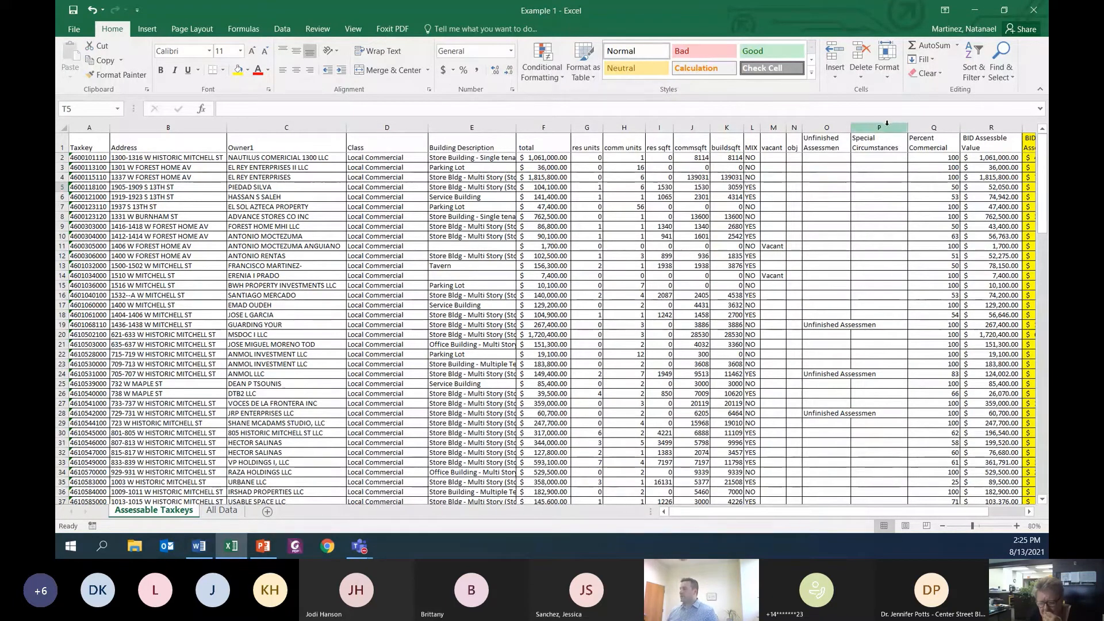
{"action": "left_click_drag", "start_coordinate": [895, 120], "coordinate": [547, 135]}
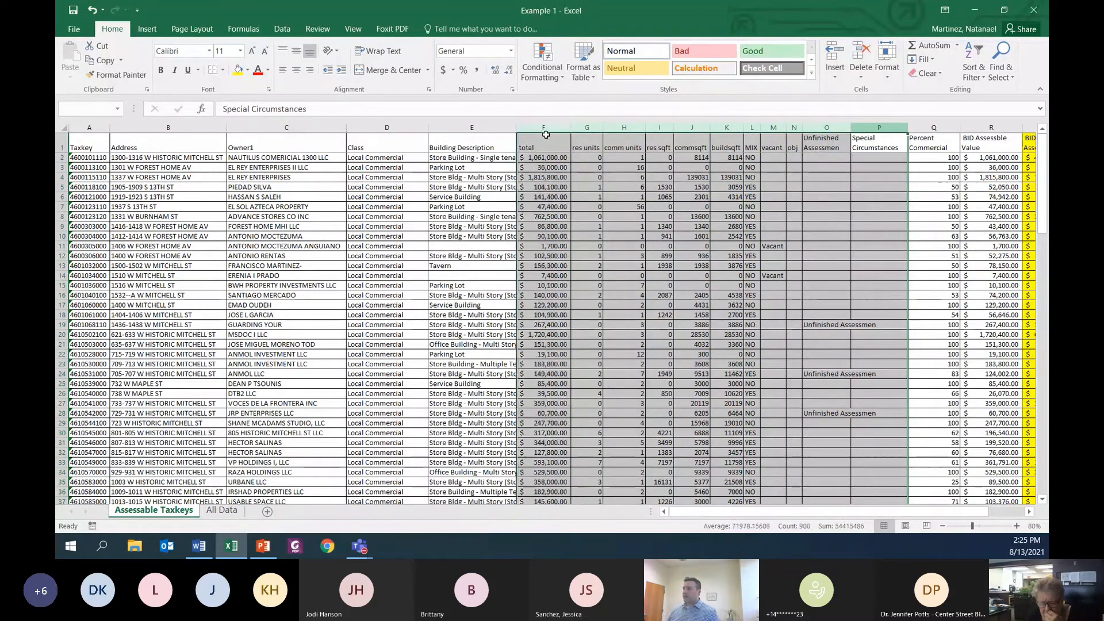
{"action": "right_click", "coordinate": [603, 278]}
{"action": "left_click", "coordinate": [636, 447]}
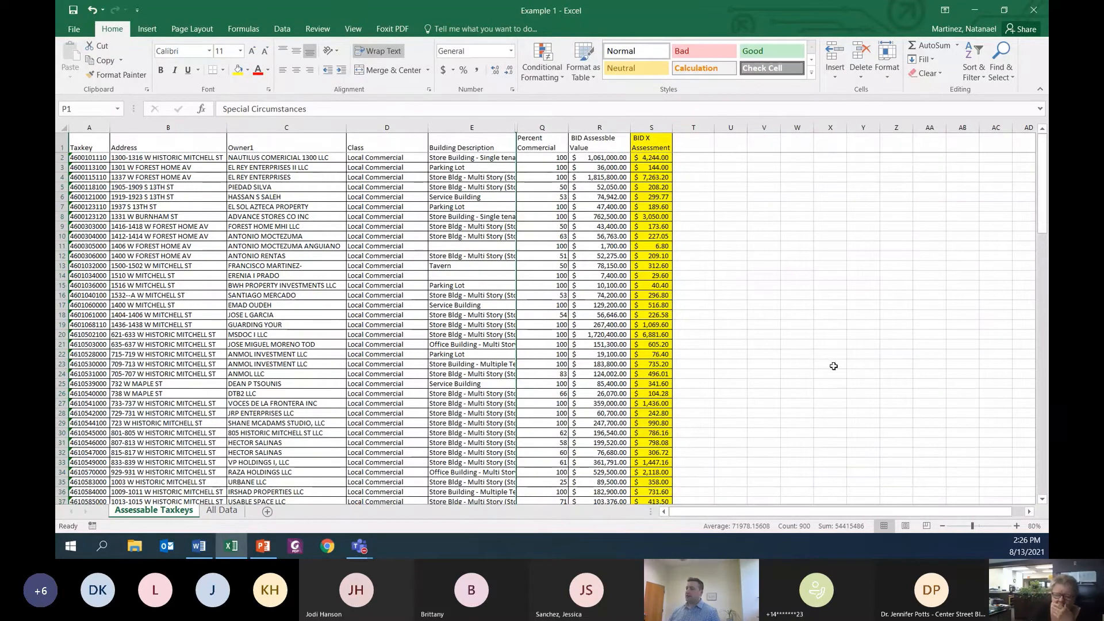
{"action": "left_click", "coordinate": [797, 364]}
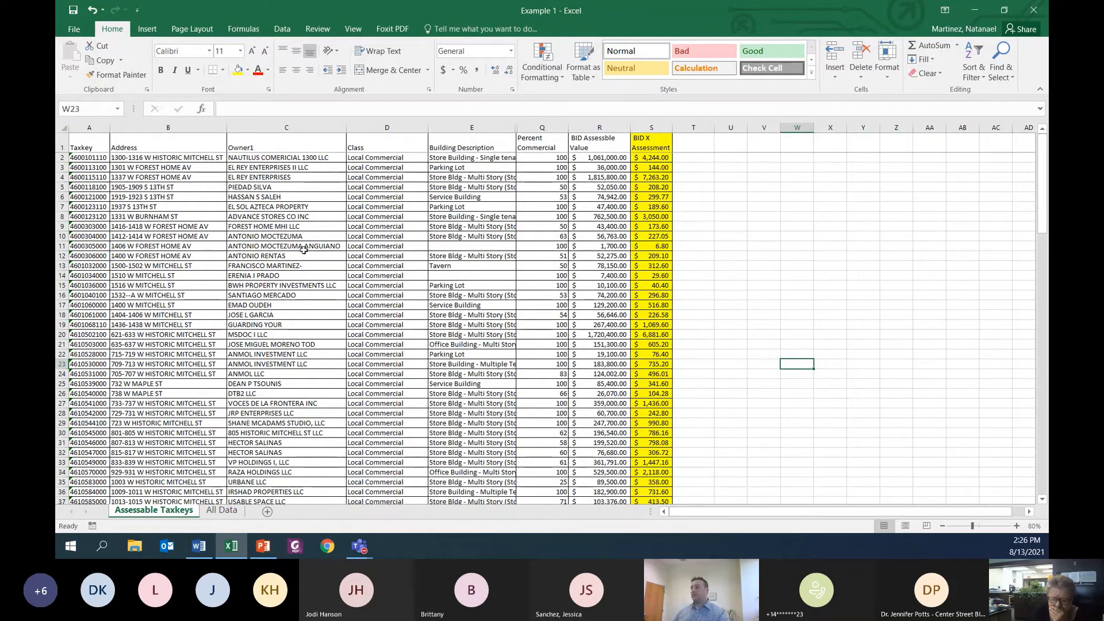
Step: Sort rows 1 to 127 by BID X Assessment from smallest to largest, treating the first row as headers
{"action": "left_click", "coordinate": [62, 128]}
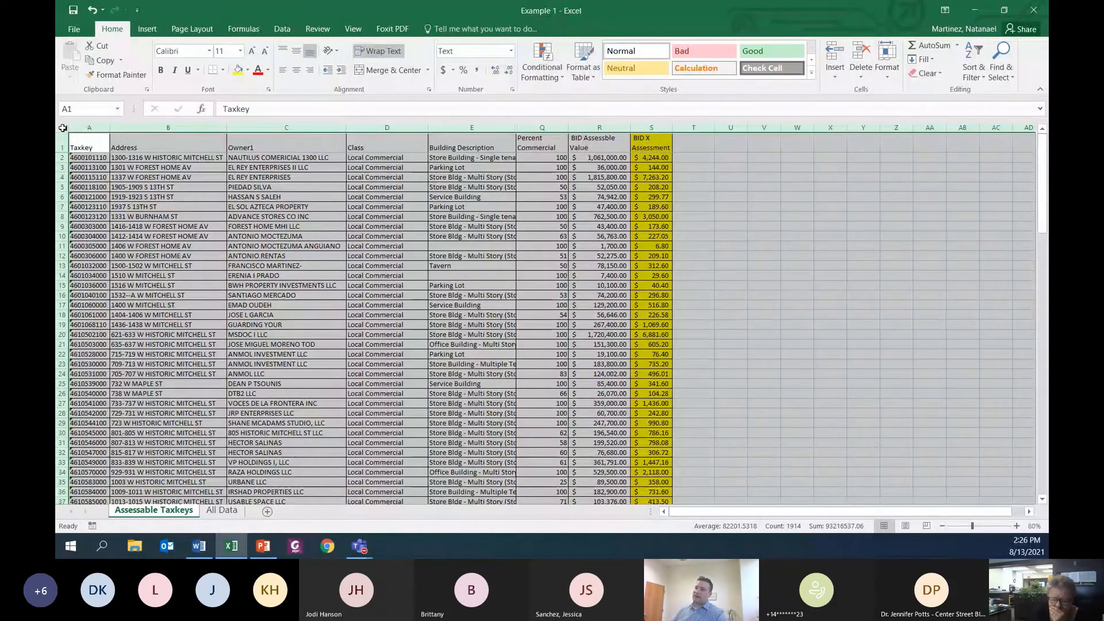
{"action": "left_click", "coordinate": [60, 142]}
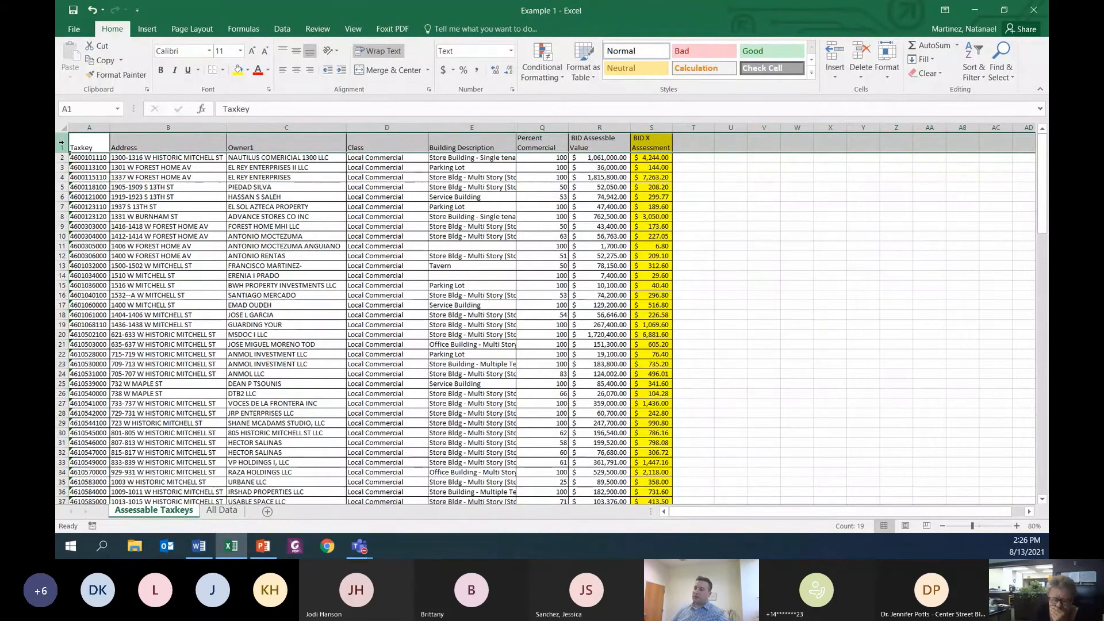
{"action": "left_click_drag", "start_coordinate": [63, 143], "coordinate": [83, 461]}
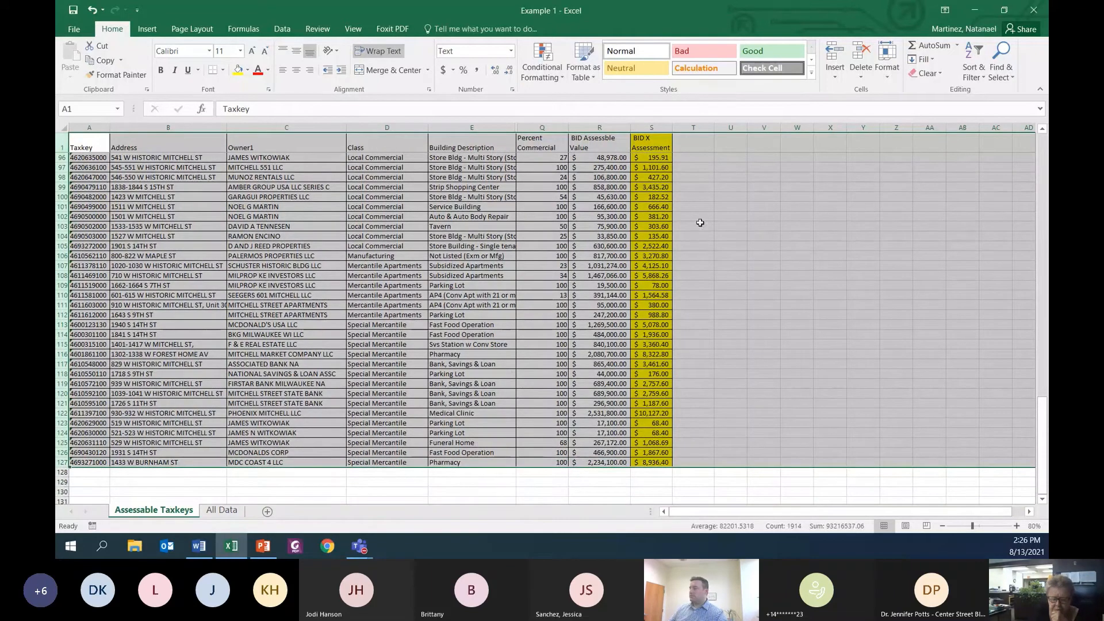
{"action": "scroll", "coordinate": [984, 278], "scroll_direction": "up", "scroll_amount": 20}
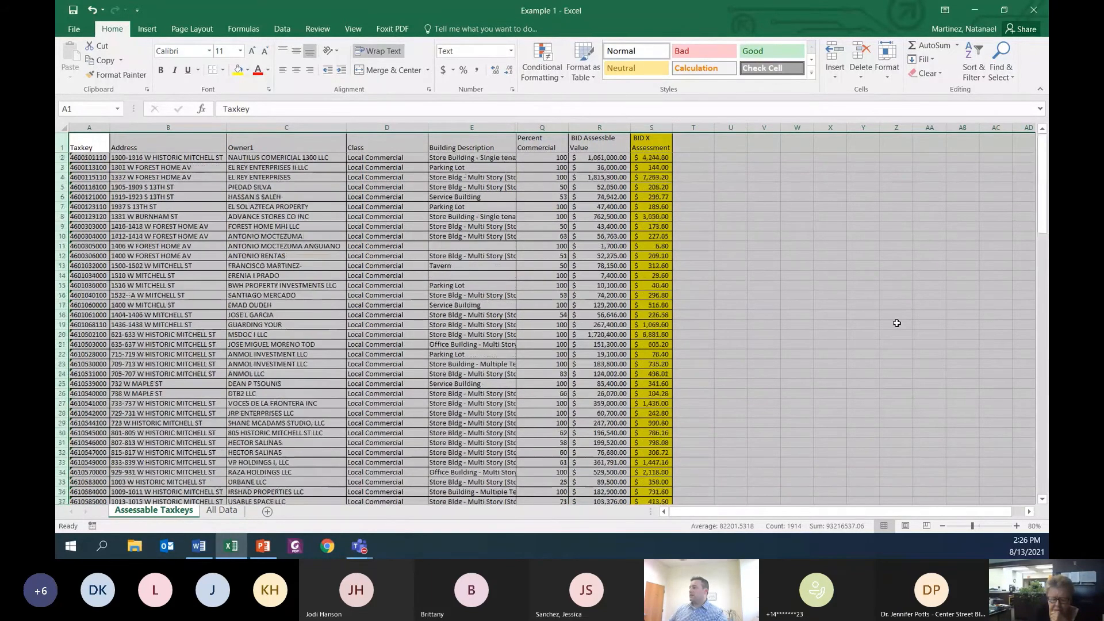
{"action": "left_click", "coordinate": [284, 30]}
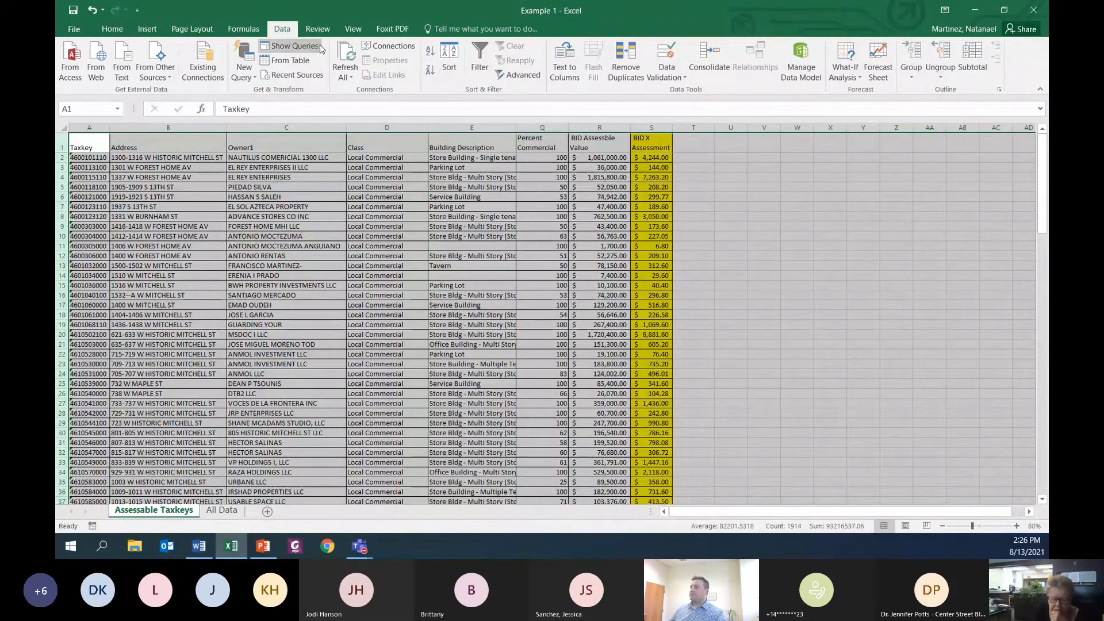
{"action": "left_click", "coordinate": [444, 57]}
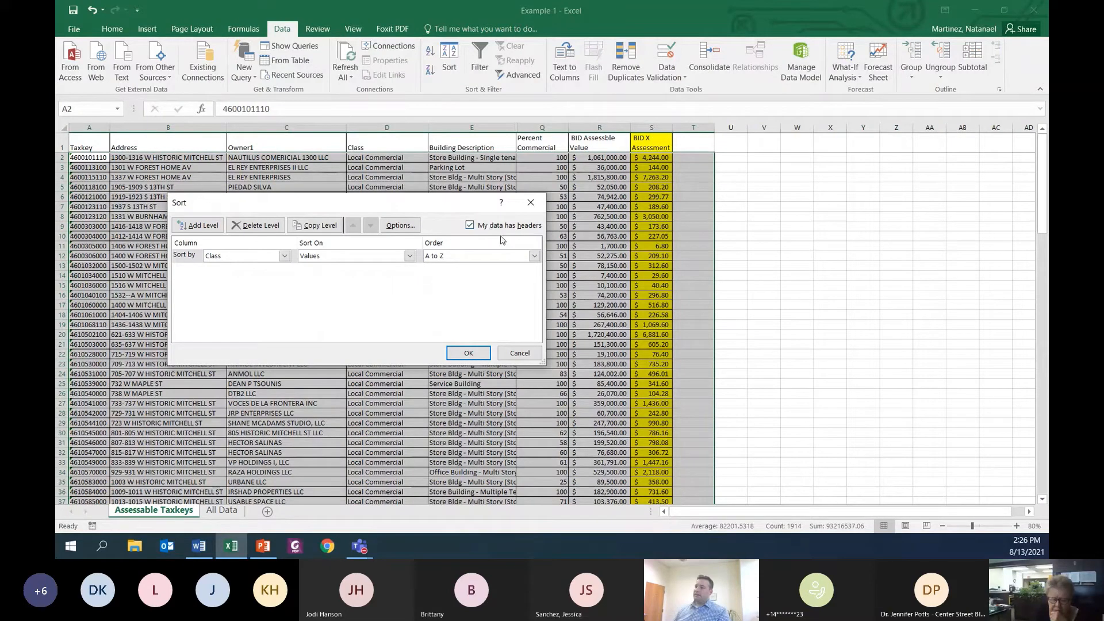
{"action": "left_click", "coordinate": [285, 256]}
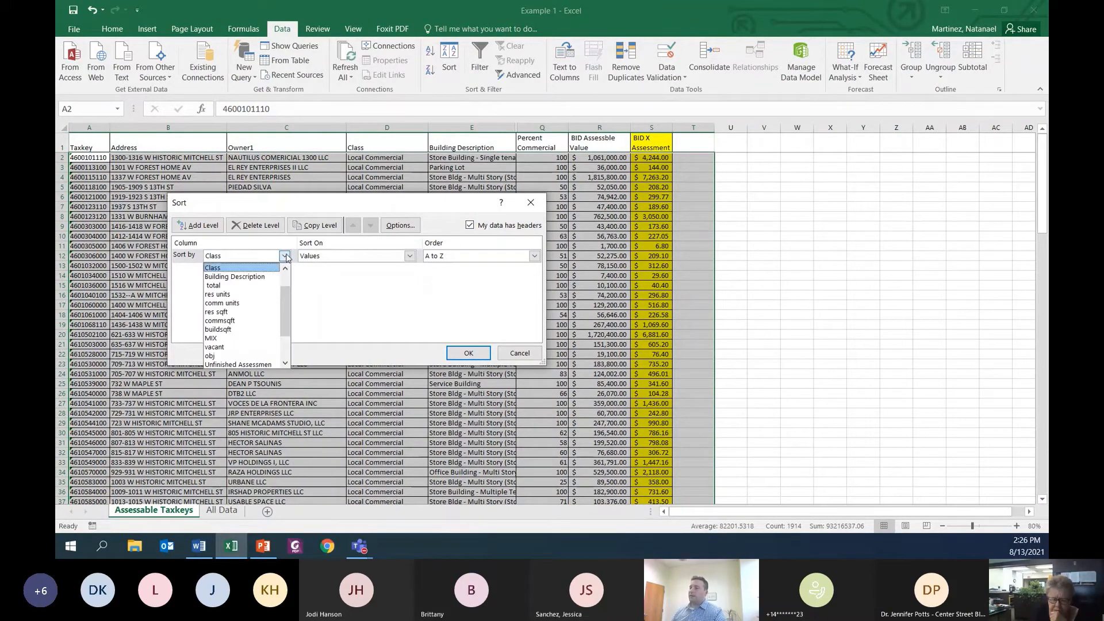
{"action": "left_click_drag", "start_coordinate": [291, 303], "coordinate": [291, 323]}
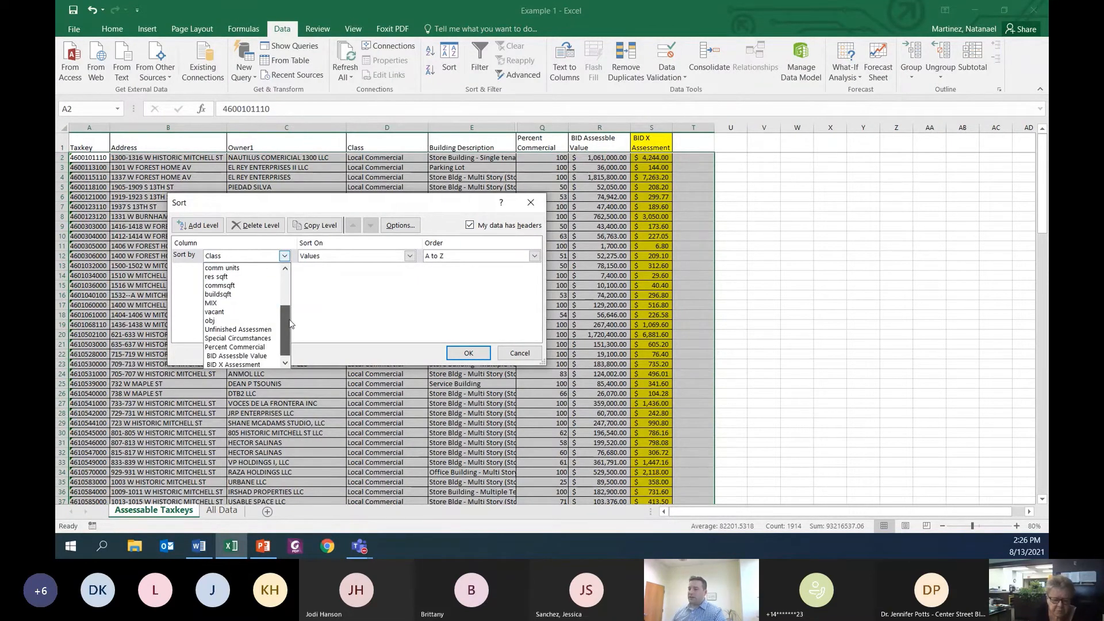
{"action": "left_click", "coordinate": [249, 365]}
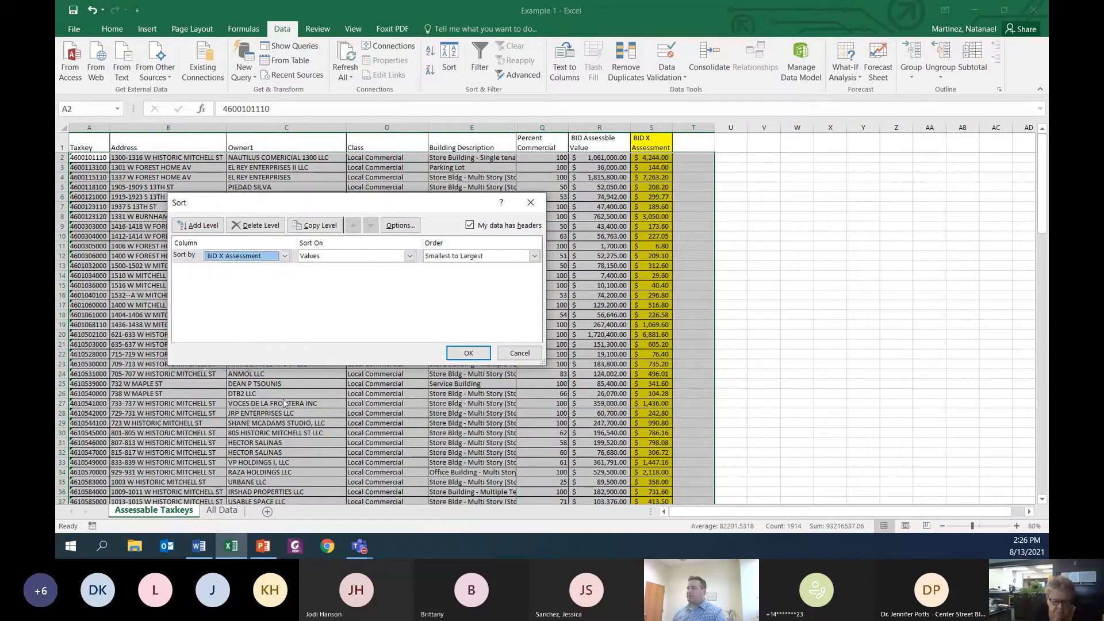
{"action": "left_click", "coordinate": [469, 353]}
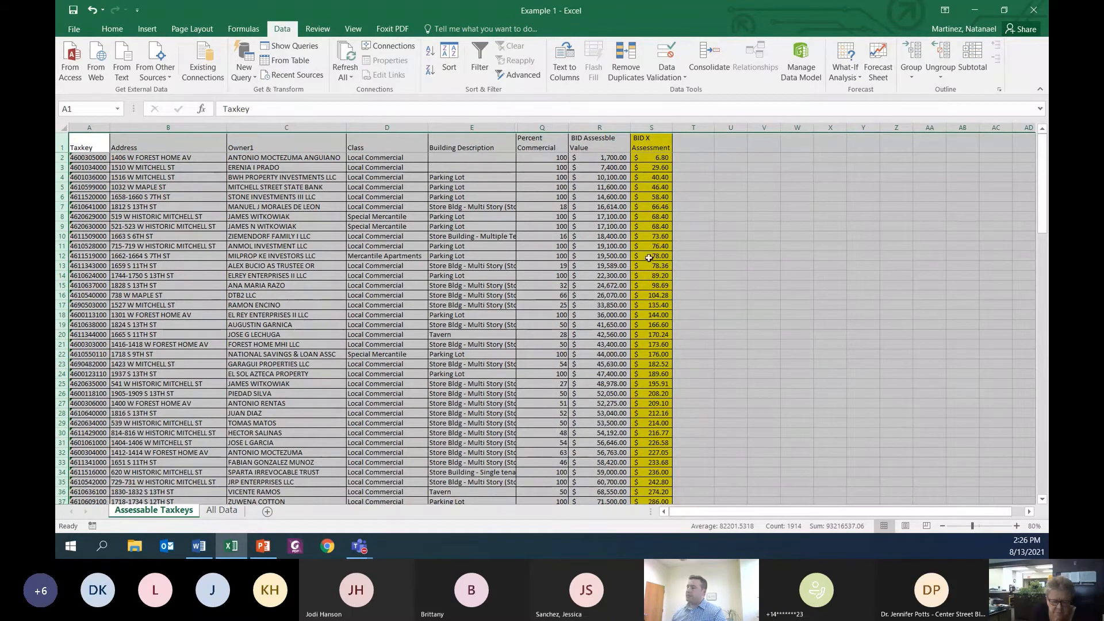
Step: Cap the assessments above $2,000 by entering 2000 in S107 and filling it down through S127
{"action": "left_click", "coordinate": [656, 157]}
{"action": "scroll", "coordinate": [700, 335], "scroll_direction": "down", "scroll_amount": 20}
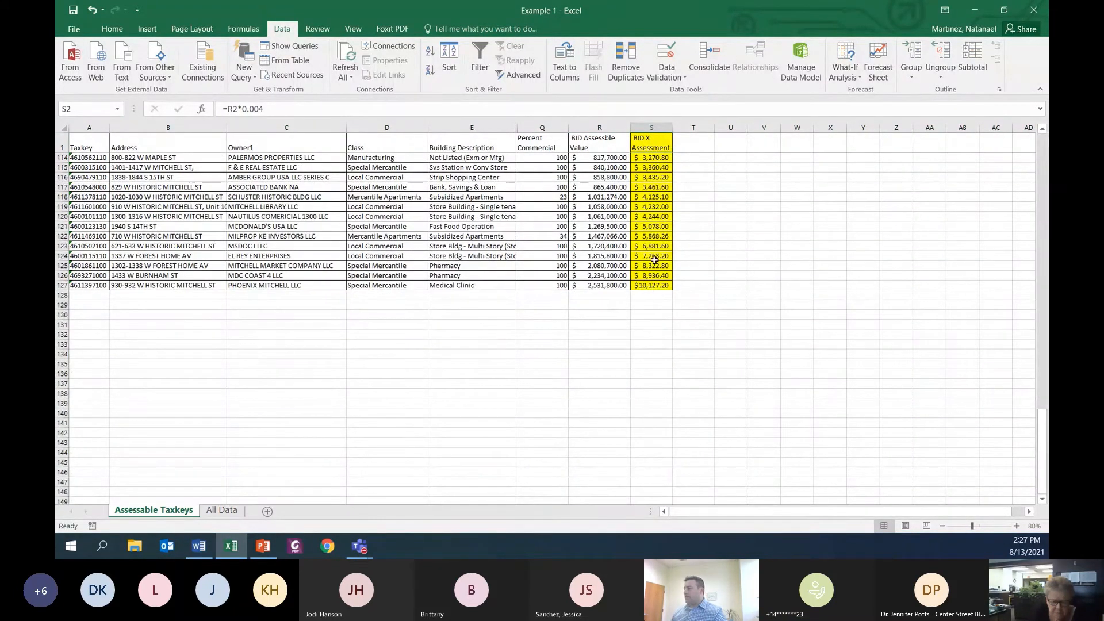
{"action": "scroll", "coordinate": [688, 311], "scroll_direction": "up", "scroll_amount": 3}
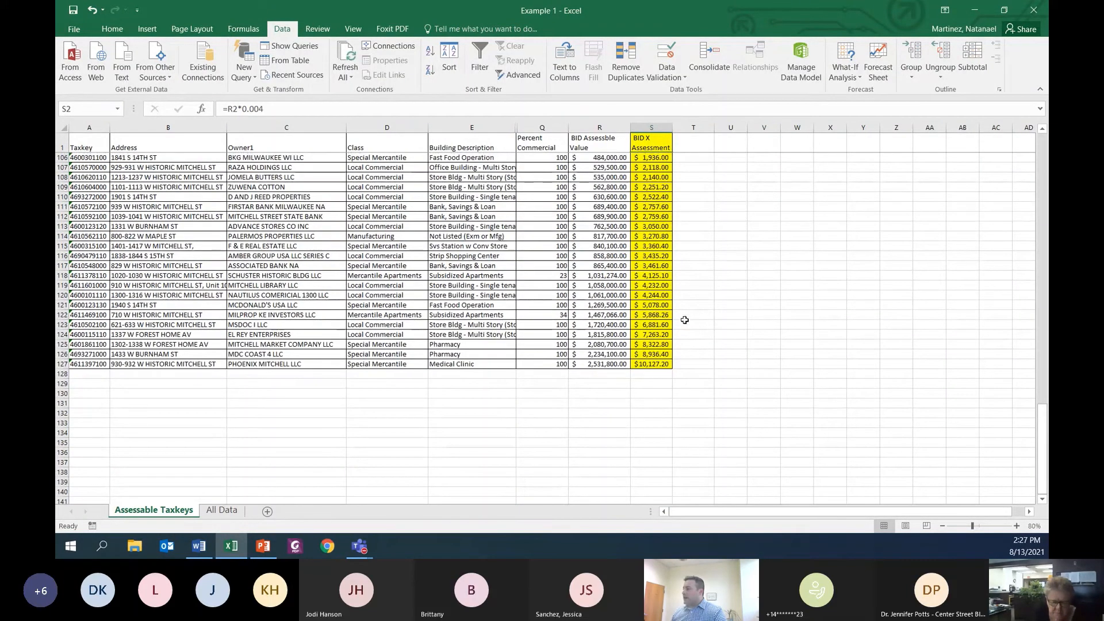
{"action": "left_click", "coordinate": [659, 170]}
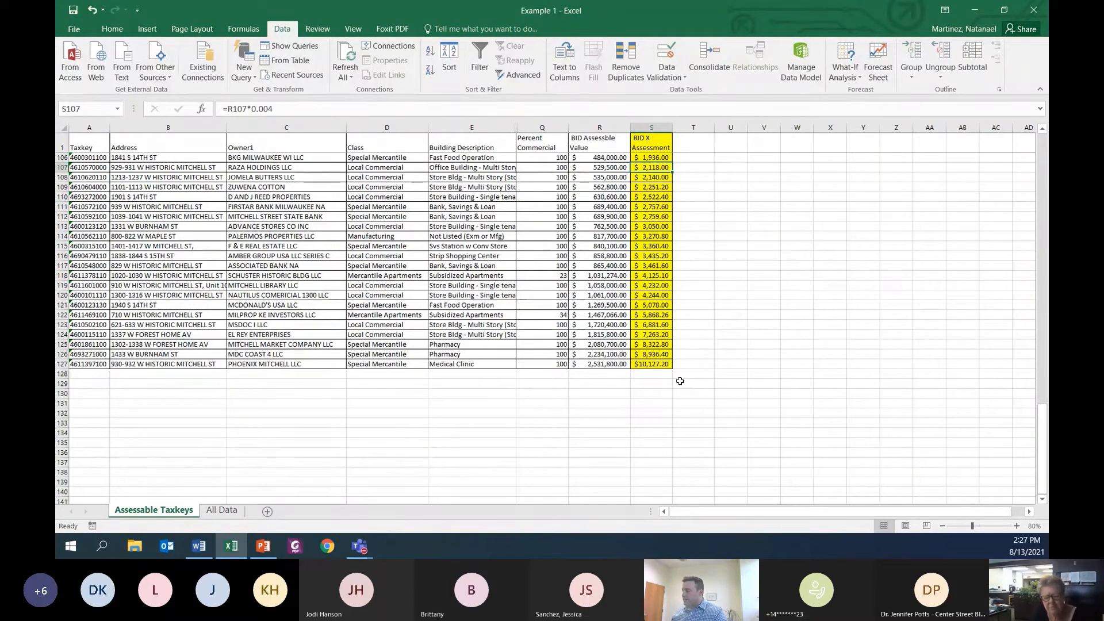
{"action": "type", "text": "2,000"}
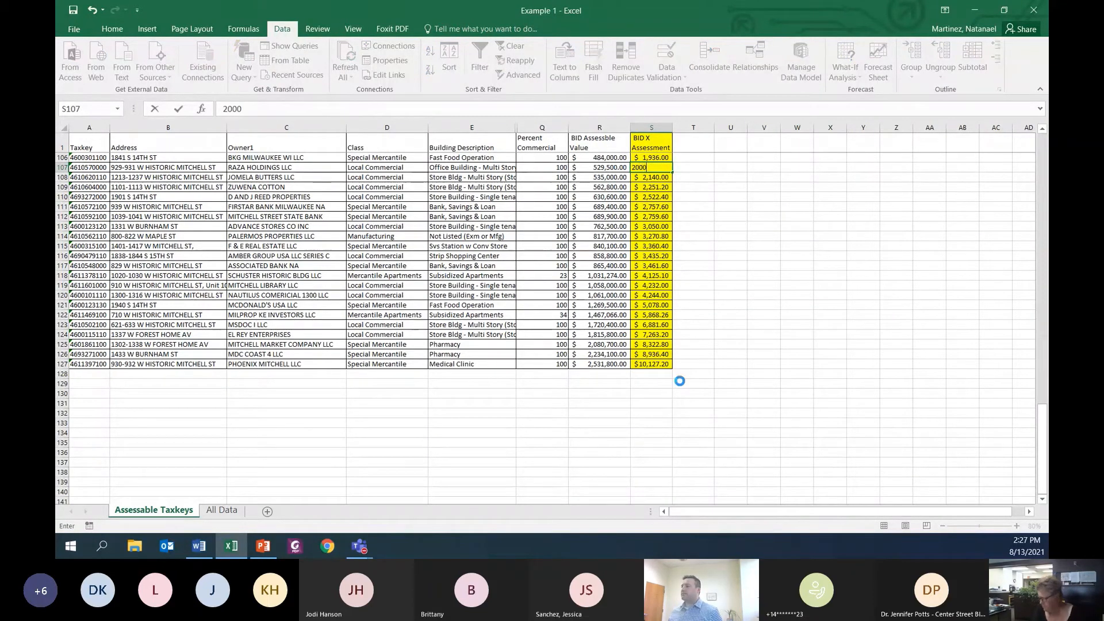
{"action": "key", "text": "Return"}
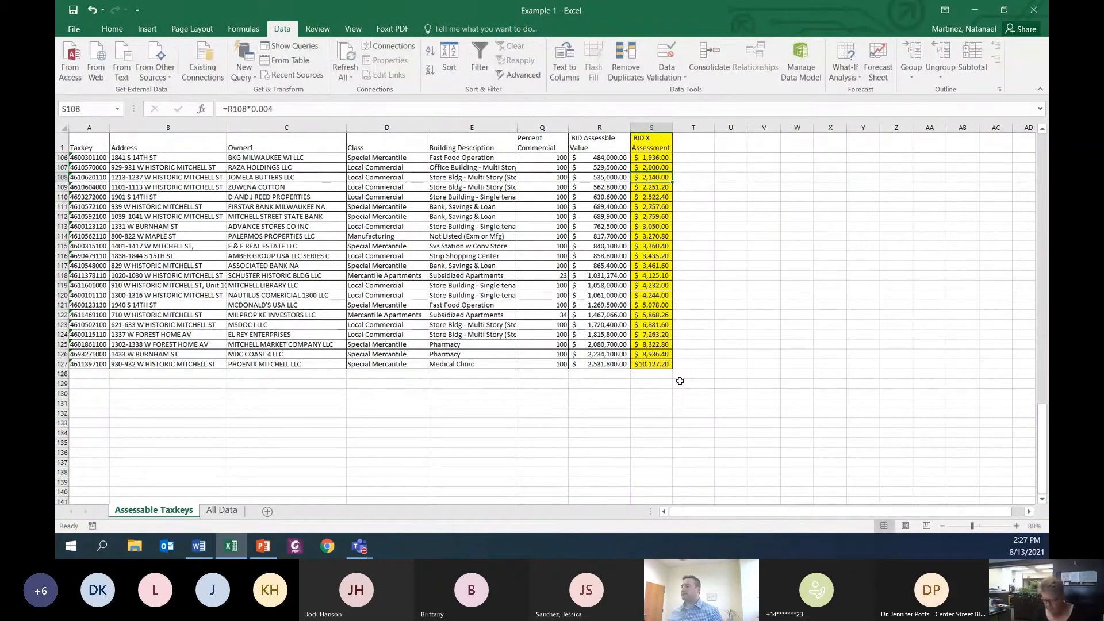
{"action": "left_click", "coordinate": [671, 169]}
{"action": "left_click_drag", "start_coordinate": [672, 177], "coordinate": [665, 366]}
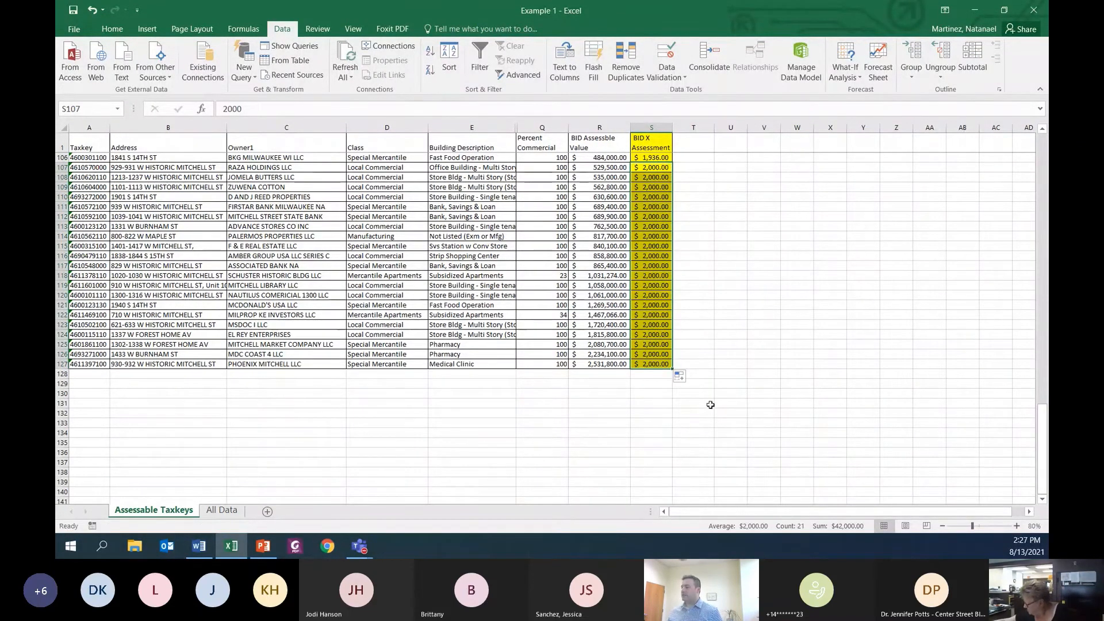
Step: Raise the assessments below $200 by entering 200 in S2 and filling it down through S25
{"action": "scroll", "coordinate": [704, 412], "scroll_direction": "up", "scroll_amount": 3}
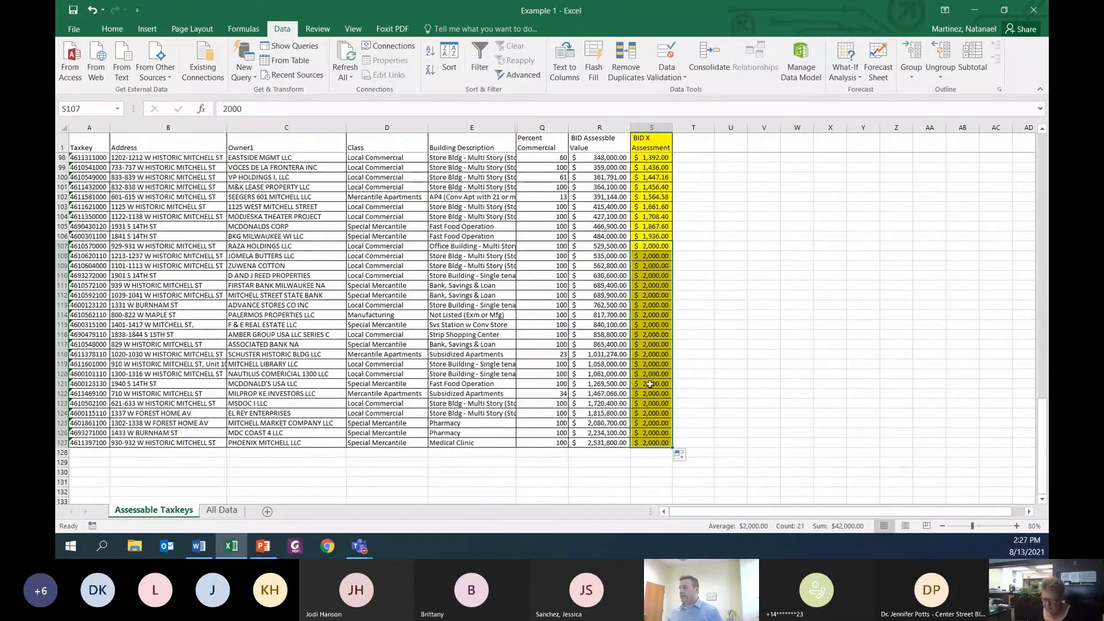
{"action": "scroll", "coordinate": [623, 363], "scroll_direction": "up", "scroll_amount": 20}
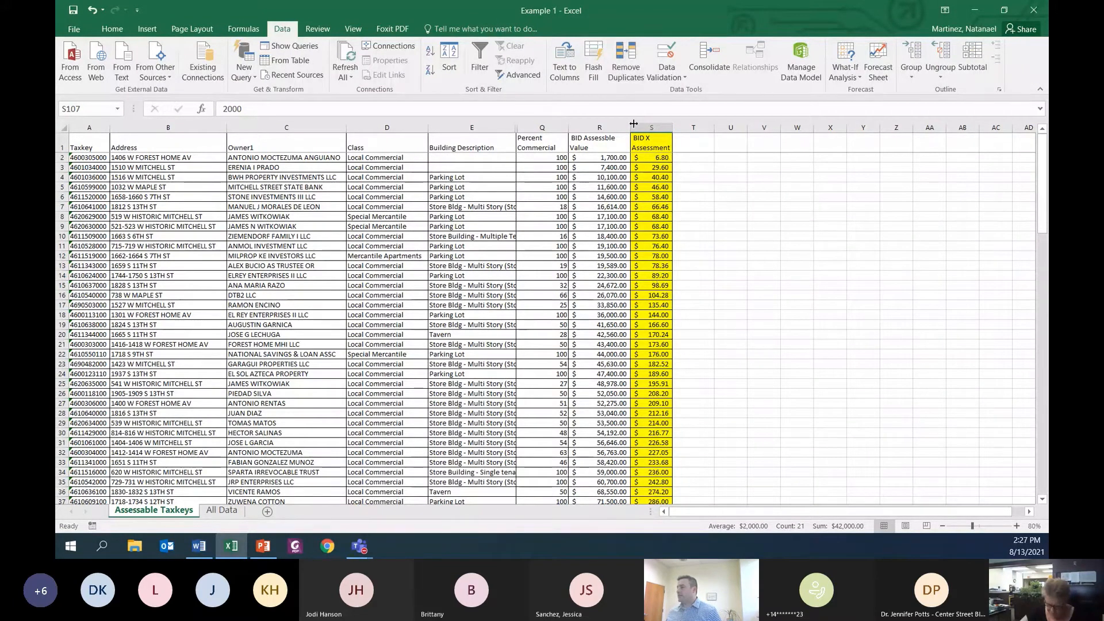
{"action": "left_click", "coordinate": [639, 159]}
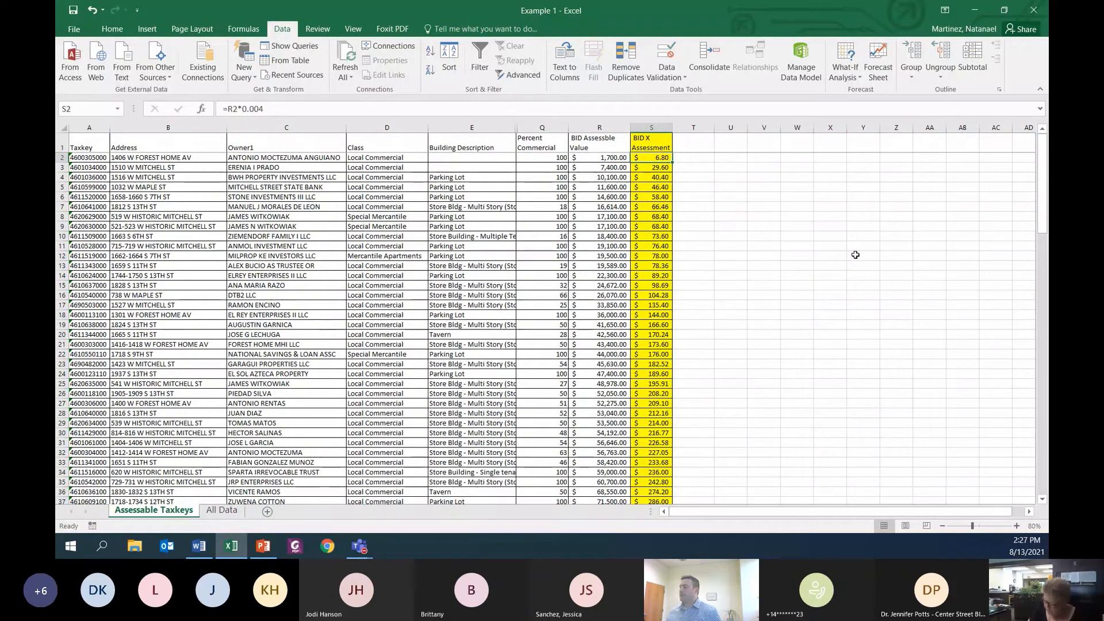
{"action": "type", "text": "200"}
{"action": "key", "text": "Return"}
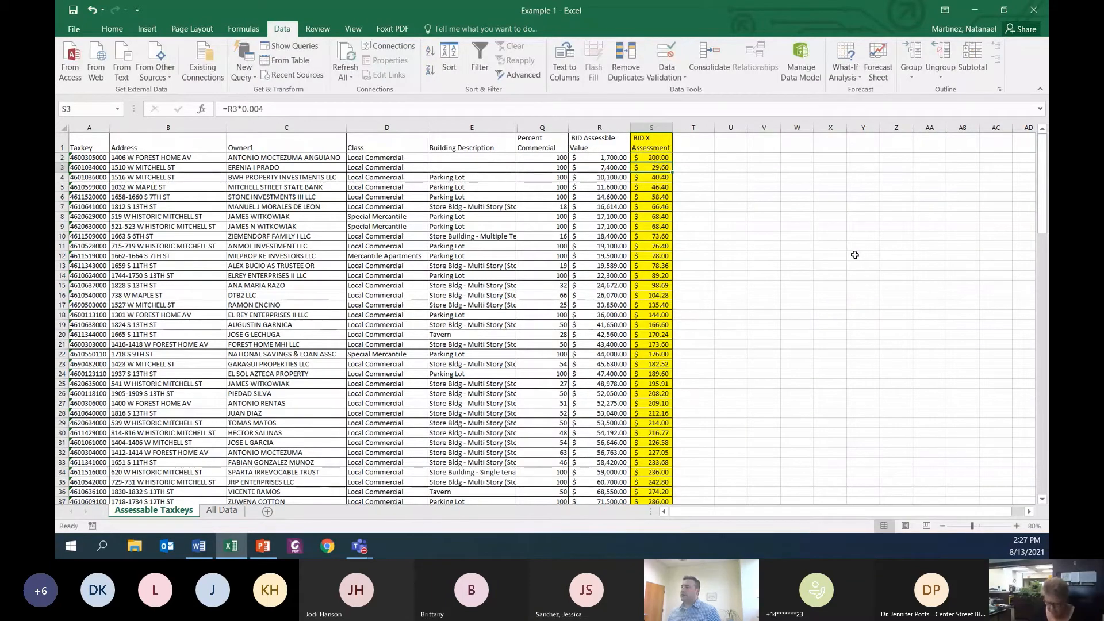
{"action": "left_click", "coordinate": [659, 158]}
{"action": "left_click_drag", "start_coordinate": [672, 164], "coordinate": [667, 386]}
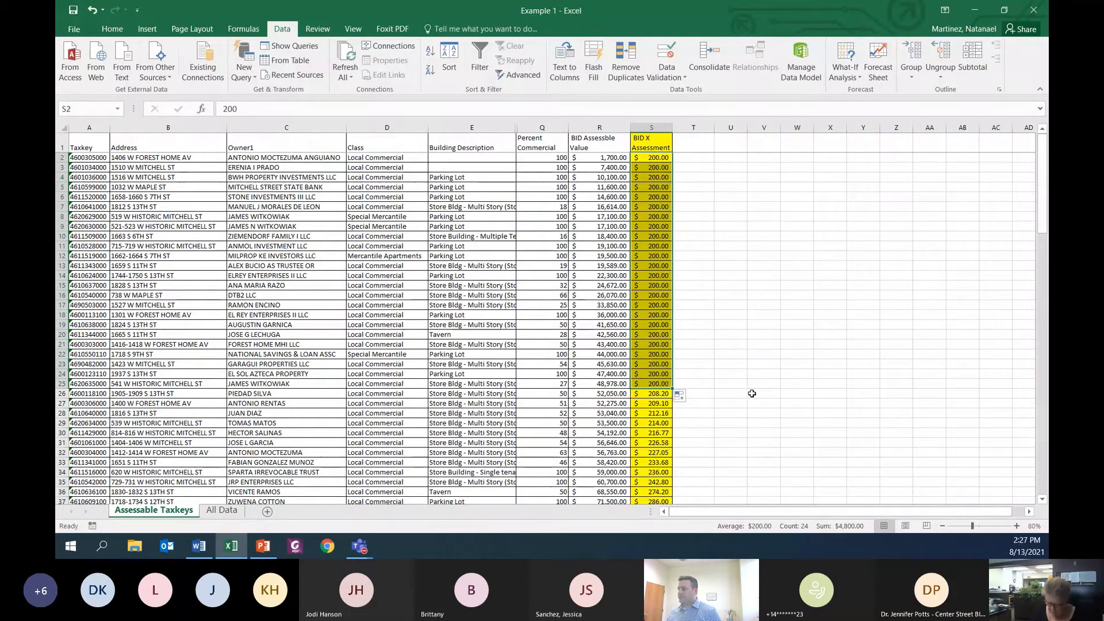
{"action": "left_click", "coordinate": [719, 287]}
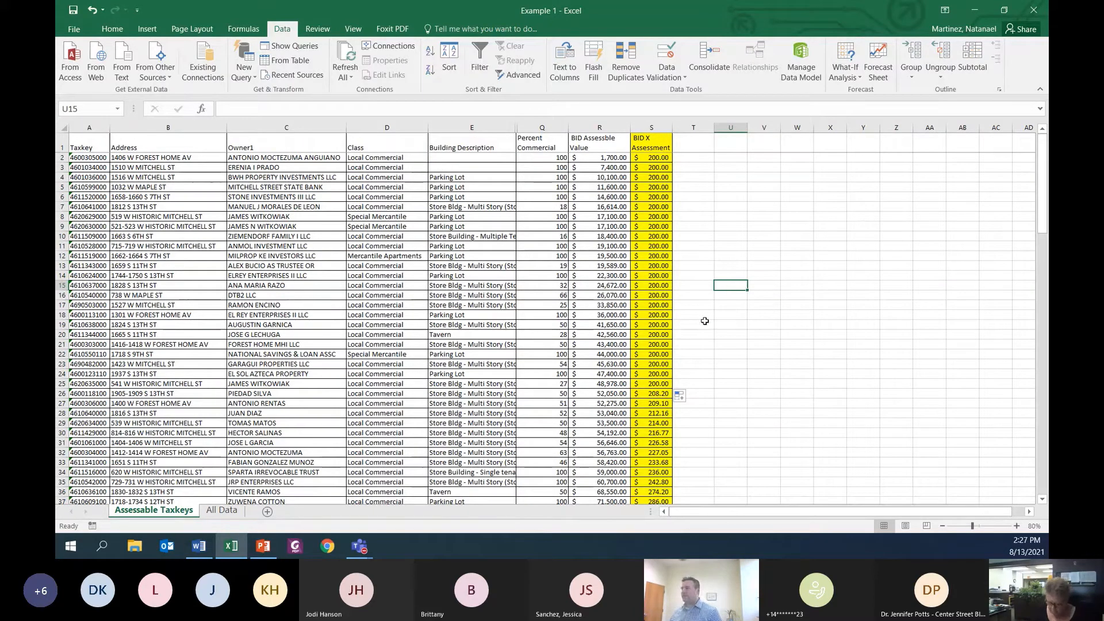
Step: Total the BID X Assessment column in S128 with an AutoSum of S2:S127 and check the resulting formula
{"action": "scroll", "coordinate": [709, 362], "scroll_direction": "down", "scroll_amount": 20}
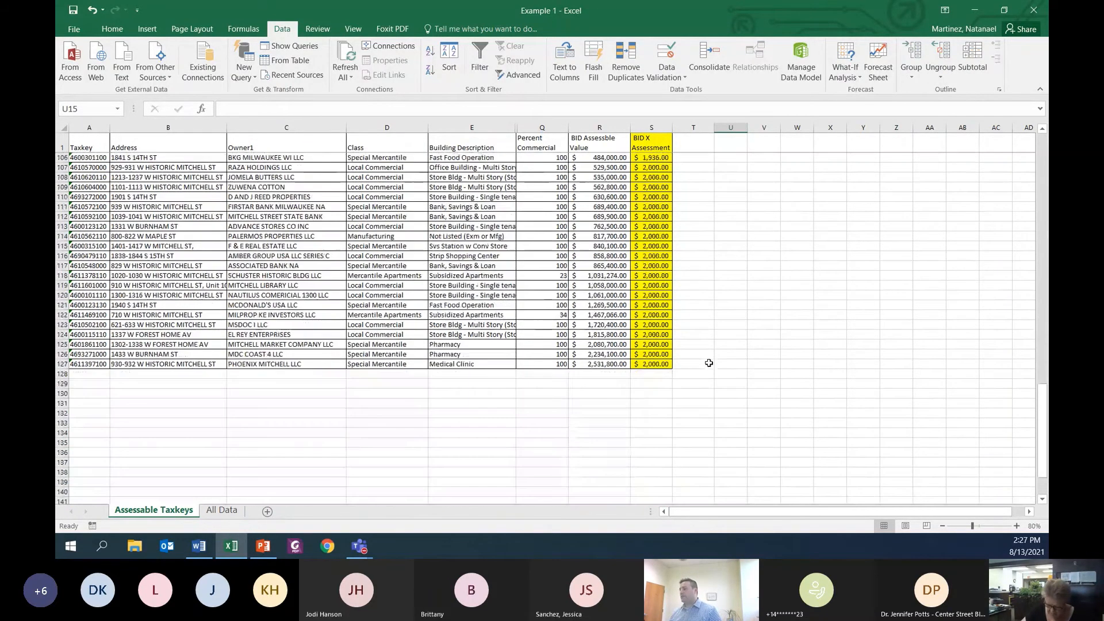
{"action": "left_click", "coordinate": [637, 373]}
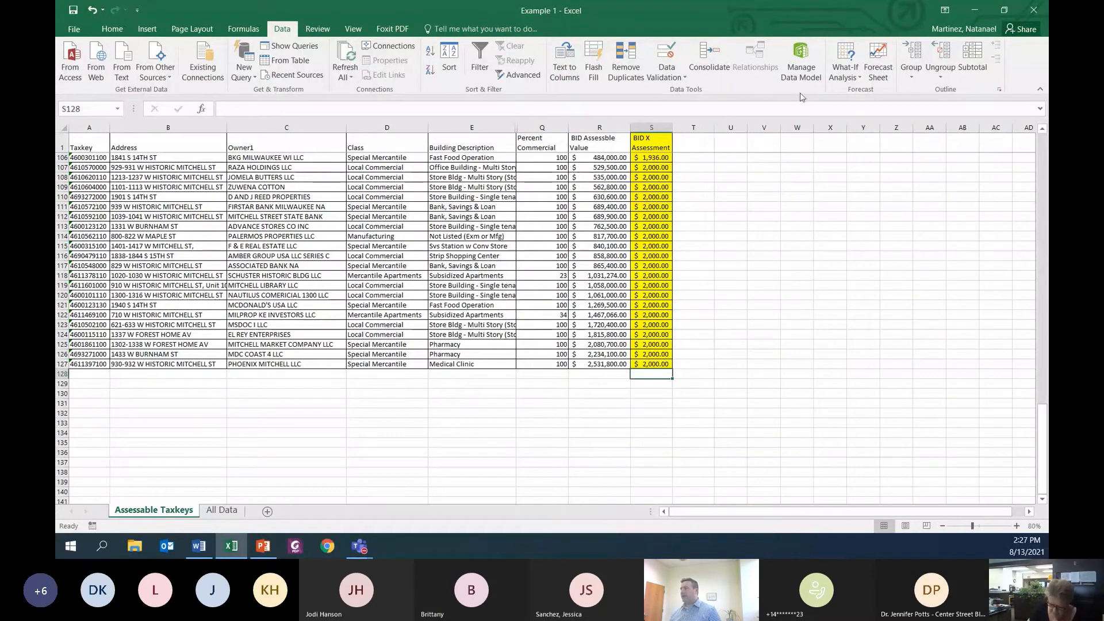
{"action": "left_click", "coordinate": [104, 30]}
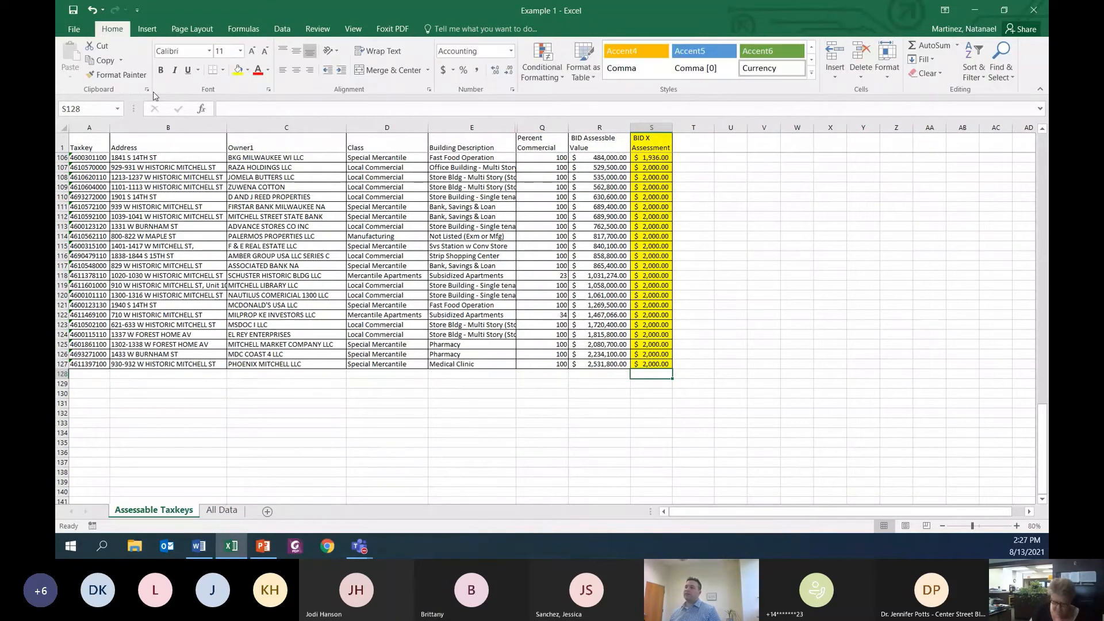
{"action": "left_click", "coordinate": [957, 46]}
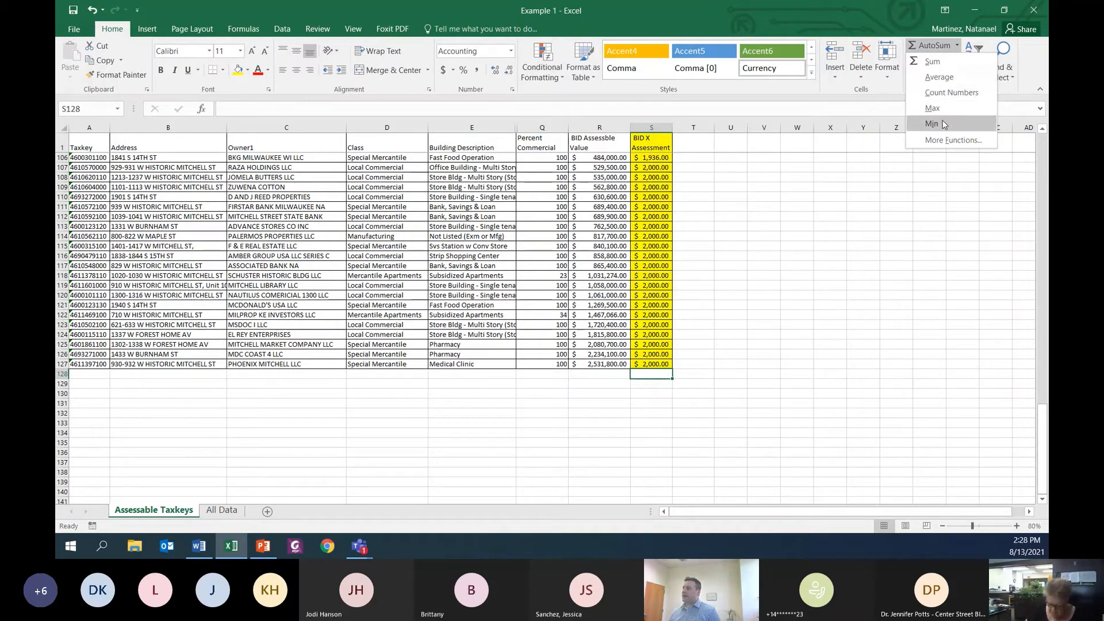
{"action": "left_click", "coordinate": [943, 62]}
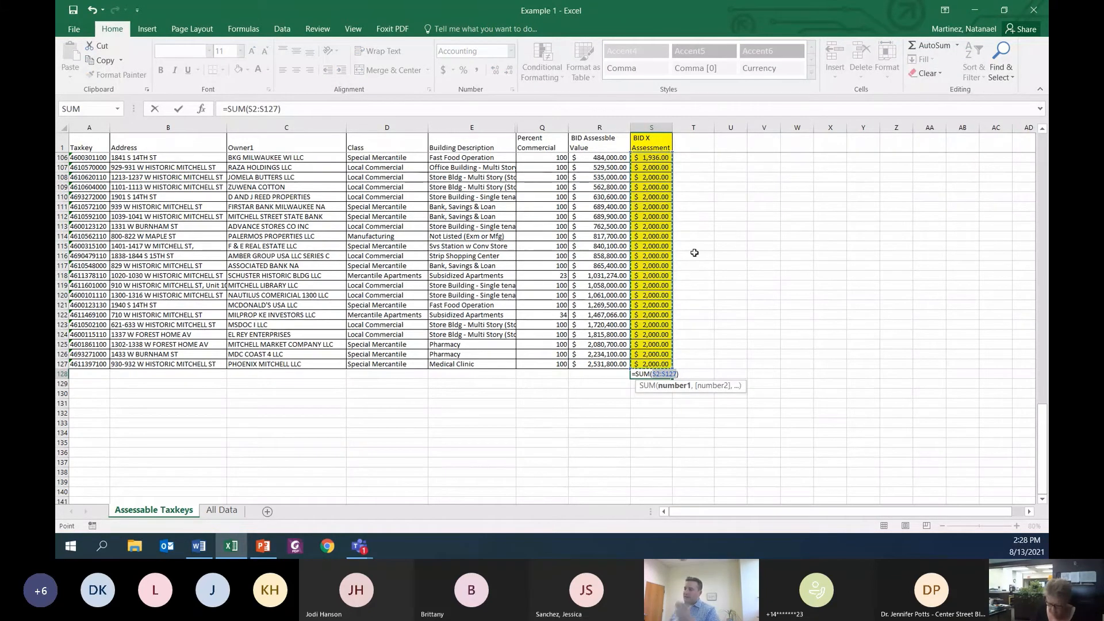
{"action": "scroll", "coordinate": [676, 245], "scroll_direction": "up", "scroll_amount": 13}
{"action": "scroll", "coordinate": [676, 245], "scroll_direction": "up", "scroll_amount": 20}
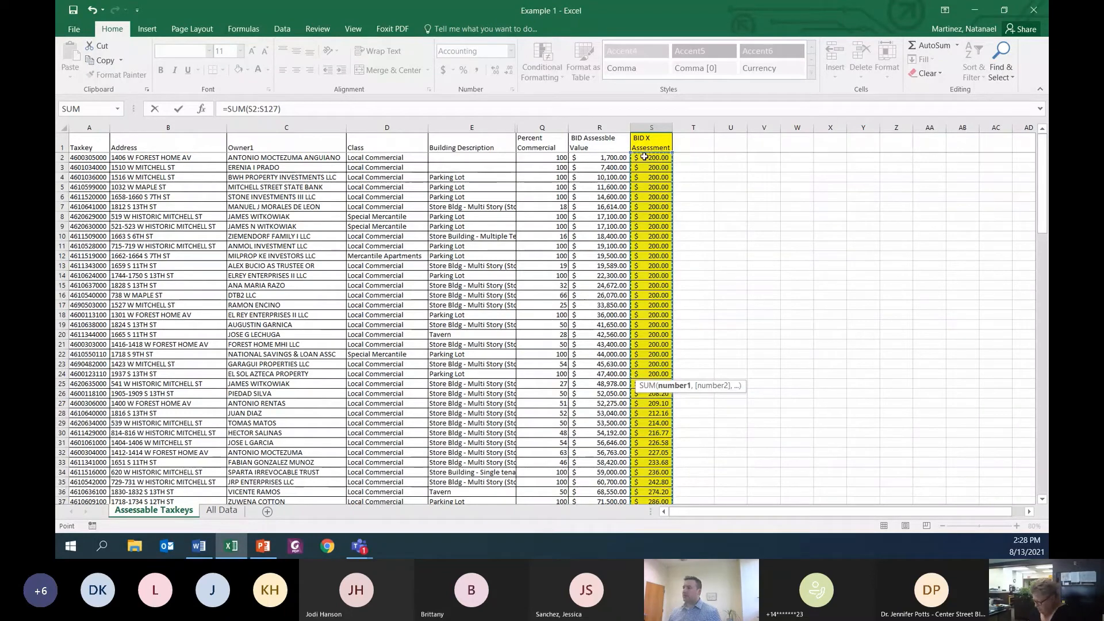
{"action": "scroll", "coordinate": [665, 297], "scroll_direction": "down", "scroll_amount": 20}
{"action": "scroll", "coordinate": [638, 229], "scroll_direction": "down", "scroll_amount": 13}
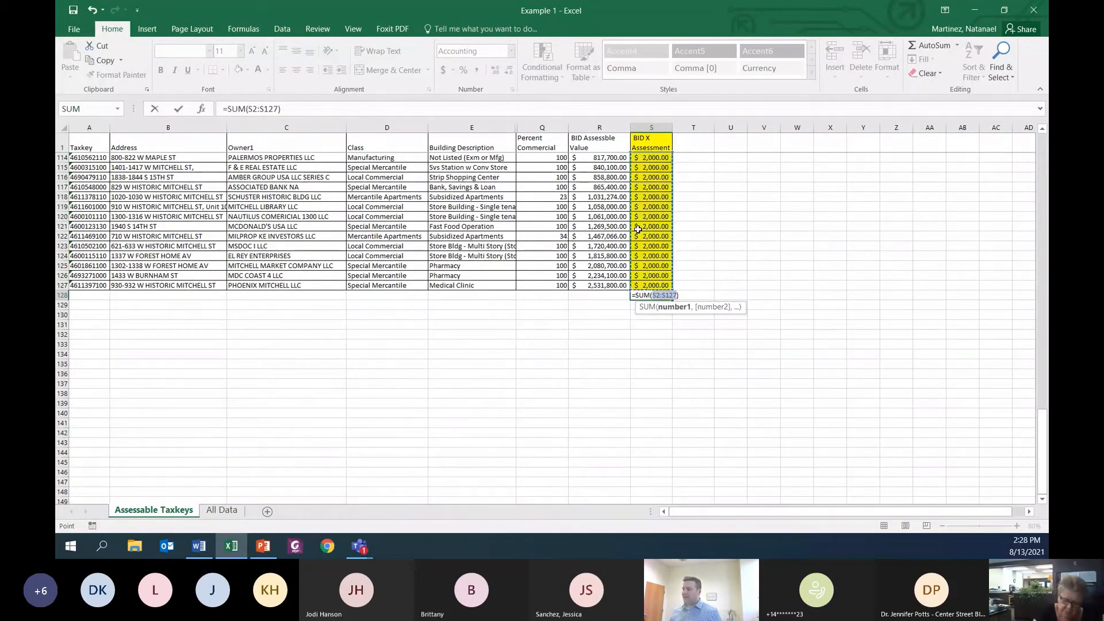
{"action": "key", "text": "Return"}
{"action": "left_click", "coordinate": [661, 325]}
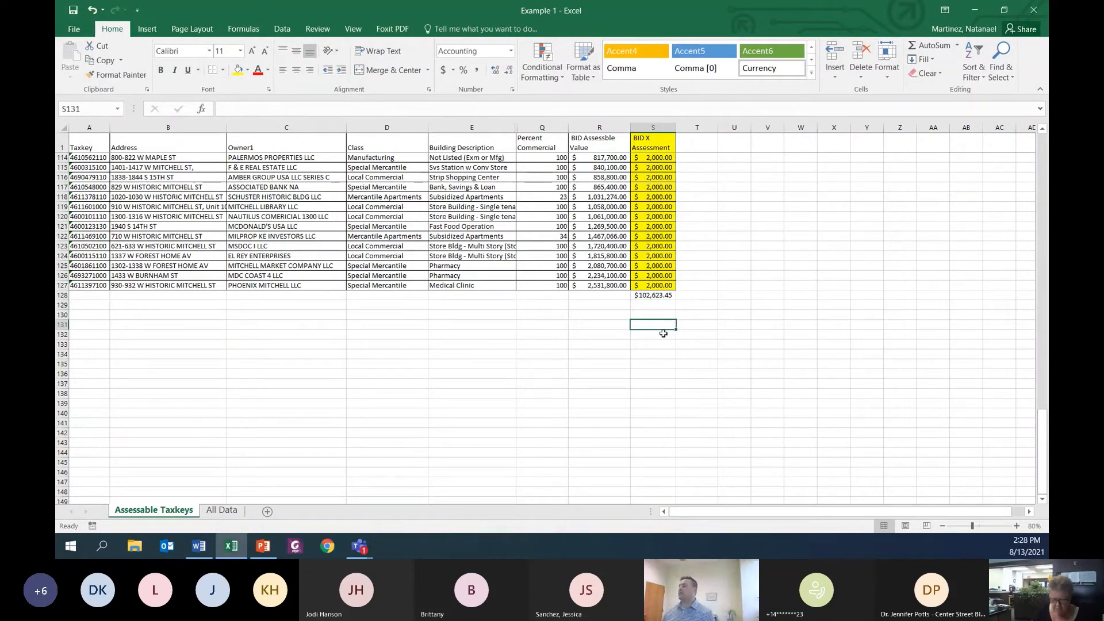
{"action": "left_click", "coordinate": [648, 364]}
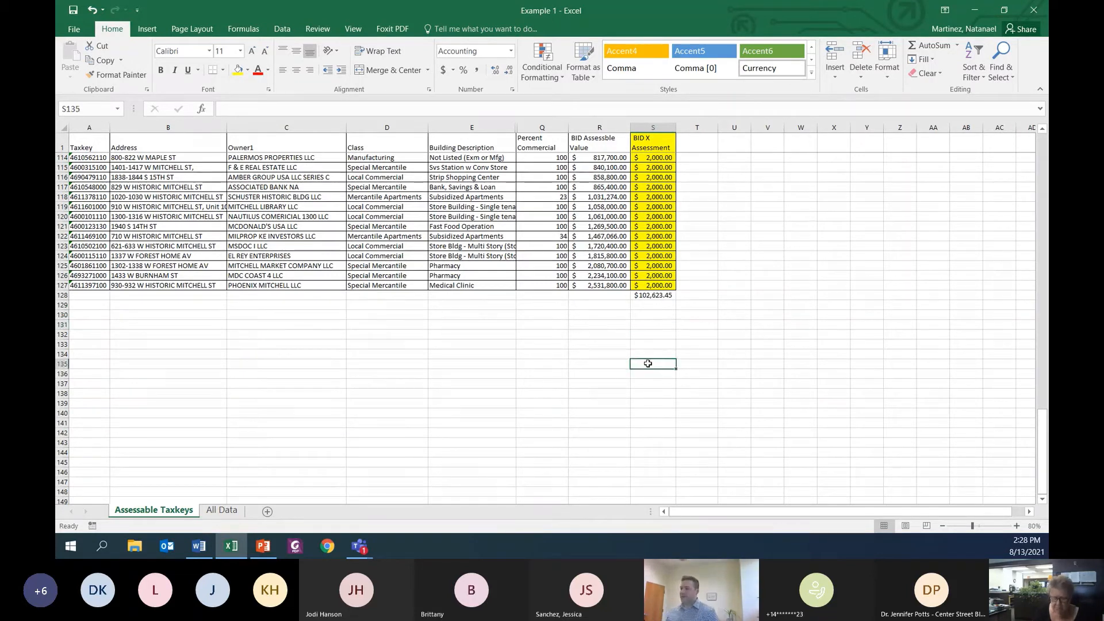
{"action": "left_click", "coordinate": [653, 295]}
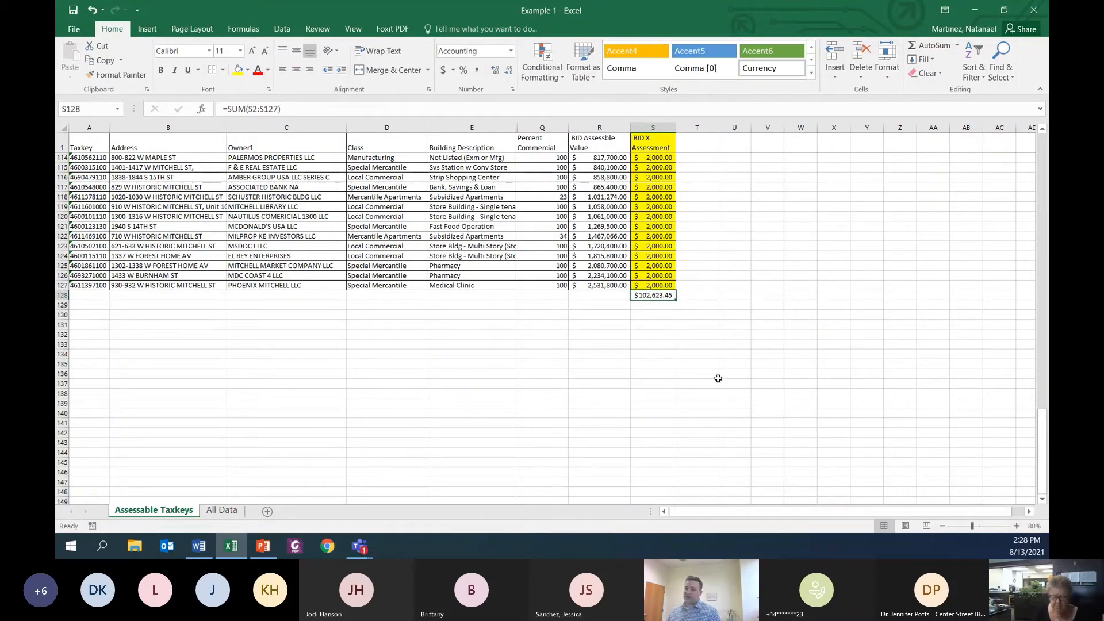
Step: Switch to the Assessments Training 2021 presentation in PowerPoint and review the Example 2 budget line on slide 11
{"action": "scroll", "coordinate": [719, 380], "scroll_direction": "up", "scroll_amount": 20}
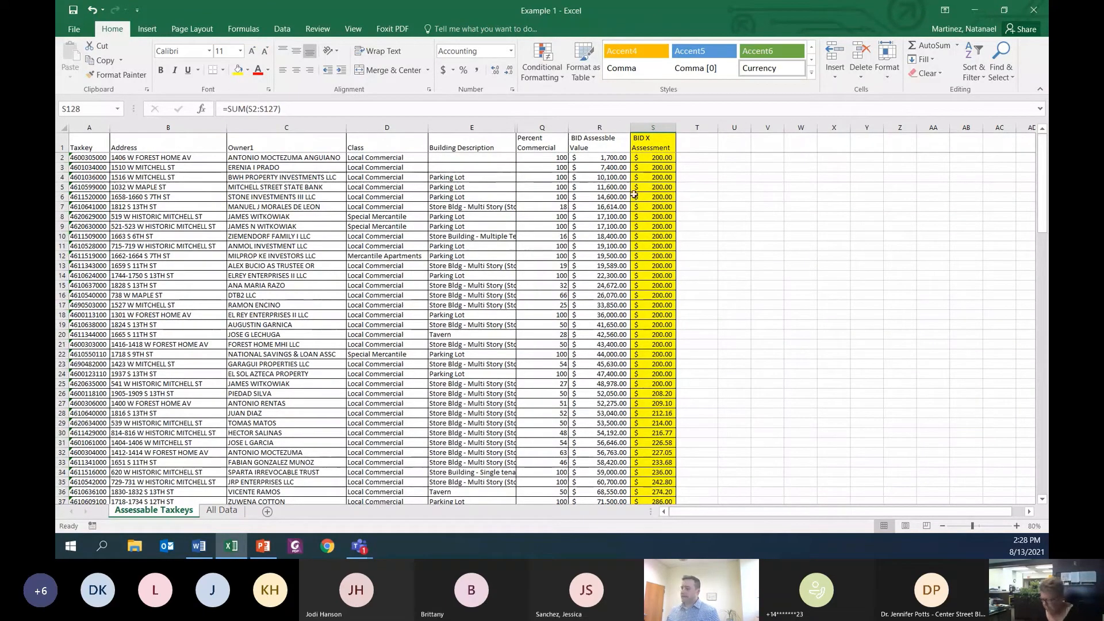
{"action": "left_click", "coordinate": [265, 545]}
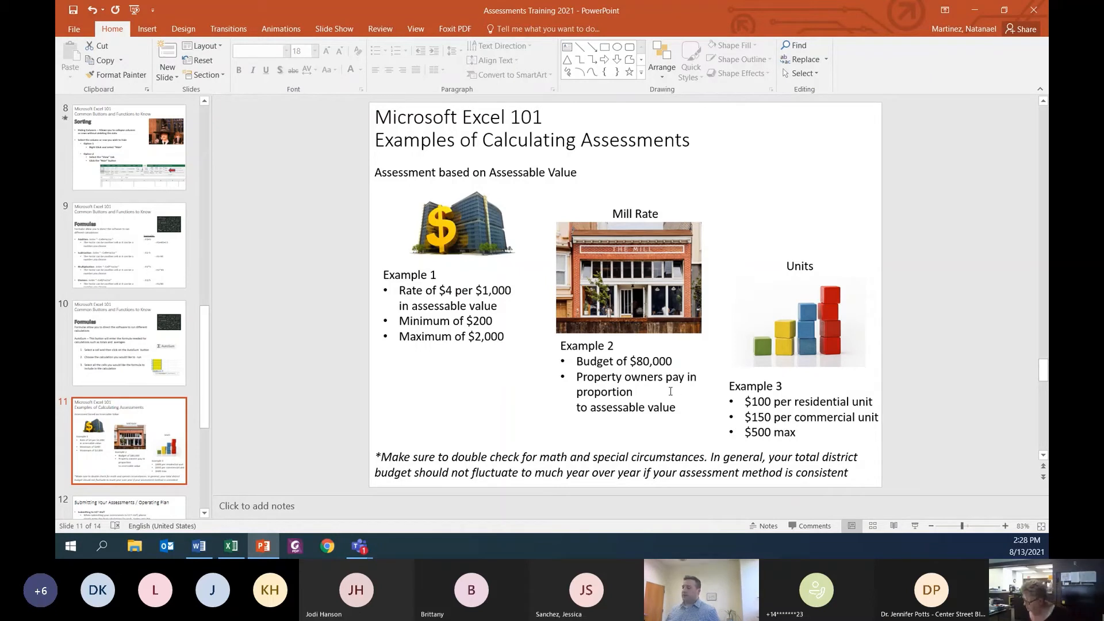
{"action": "left_click", "coordinate": [679, 361]}
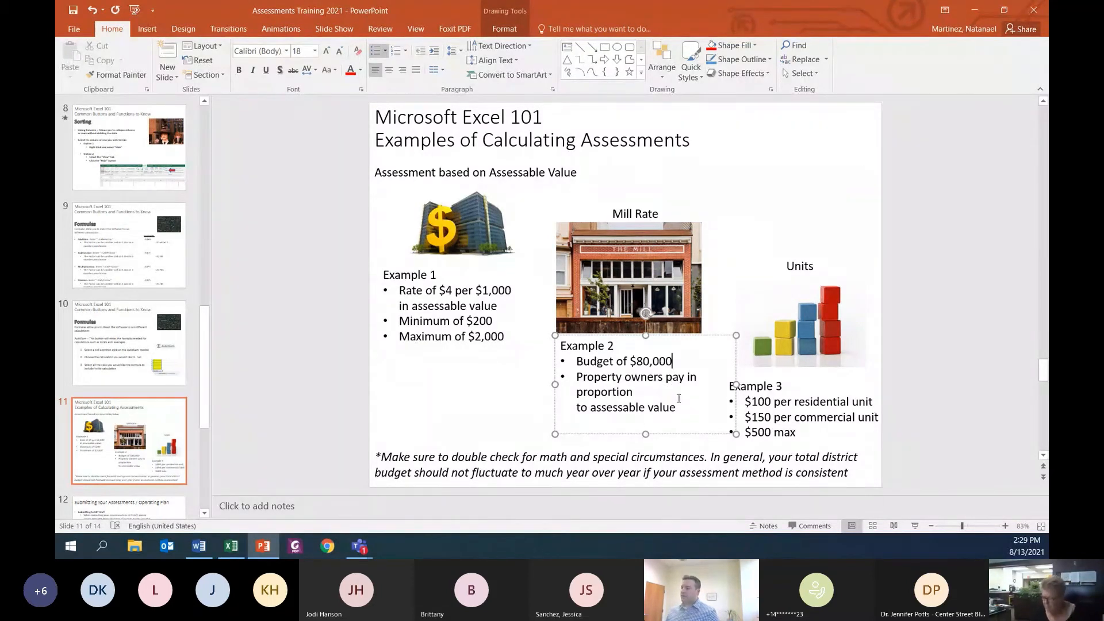
Step: Switch back to the Example 1 workbook in Excel and clear the BID X Assessment cells S2 through S128
{"action": "left_click", "coordinate": [974, 10]}
{"action": "scroll", "coordinate": [752, 365], "scroll_direction": "up", "scroll_amount": 5}
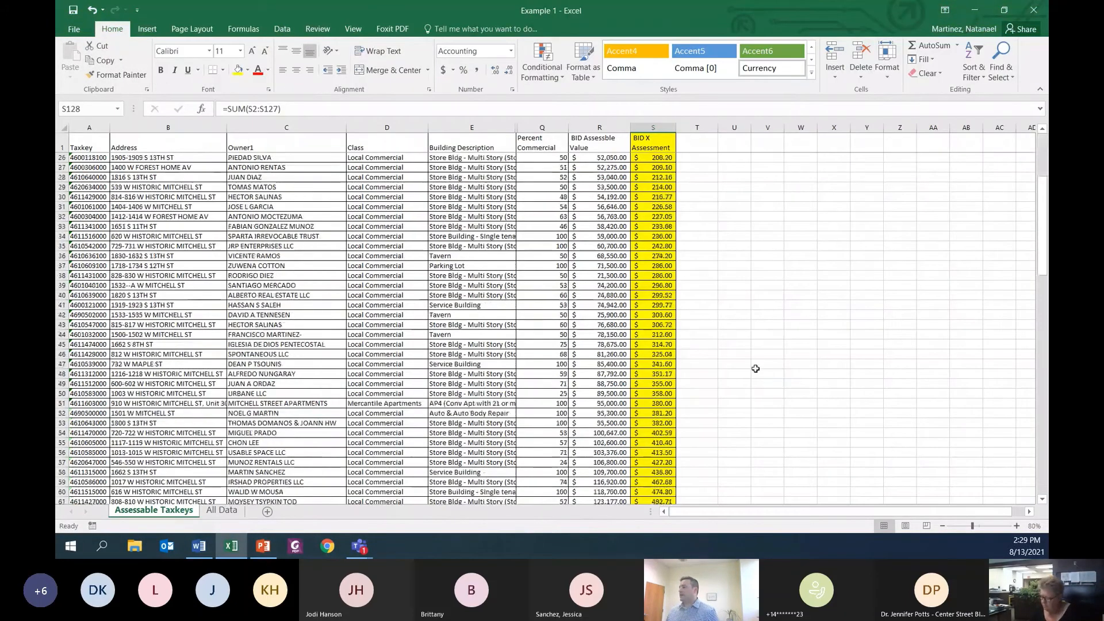
{"action": "left_click_drag", "start_coordinate": [650, 158], "coordinate": [662, 477]}
{"action": "right_click", "coordinate": [662, 477]}
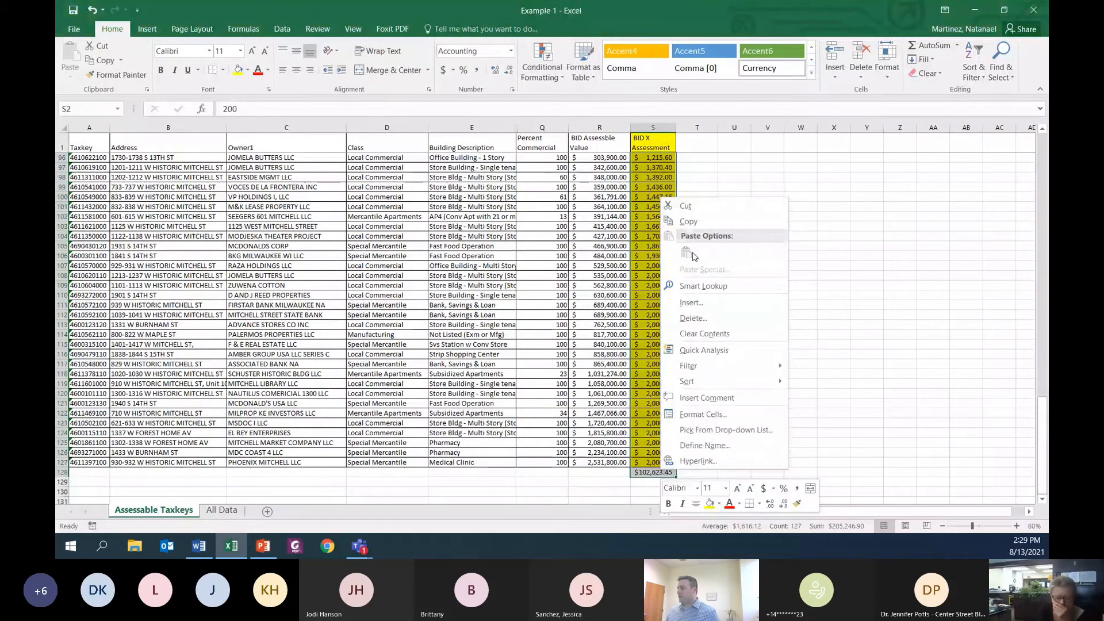
{"action": "left_click", "coordinate": [703, 334]}
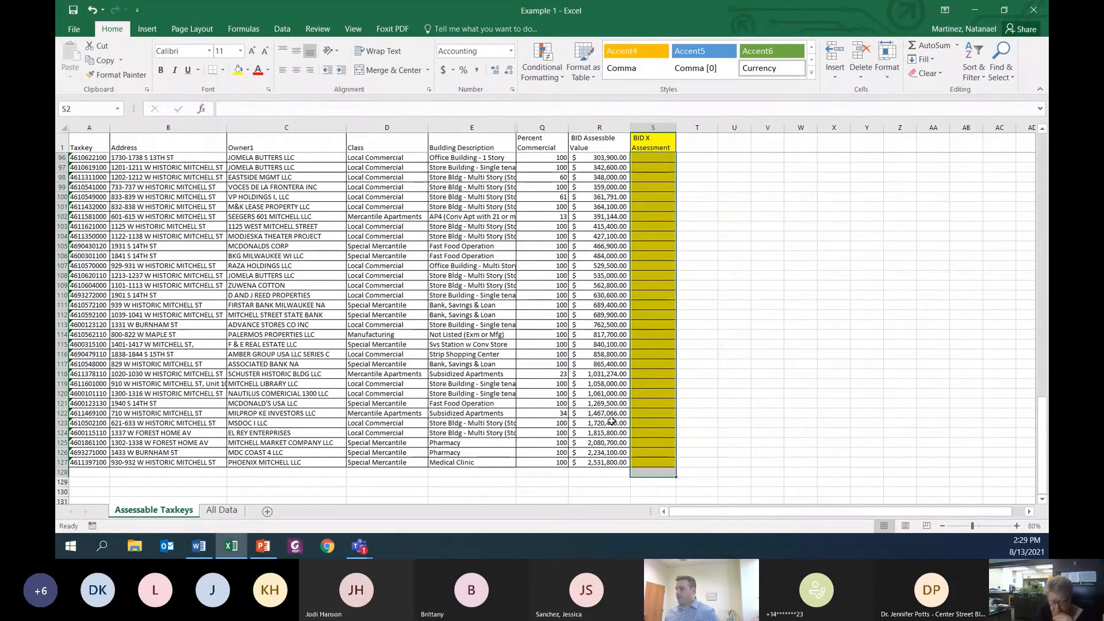
Step: Total the BID Assessable Value column in R128 with an AutoSum of R2:R127
{"action": "left_click", "coordinate": [592, 476]}
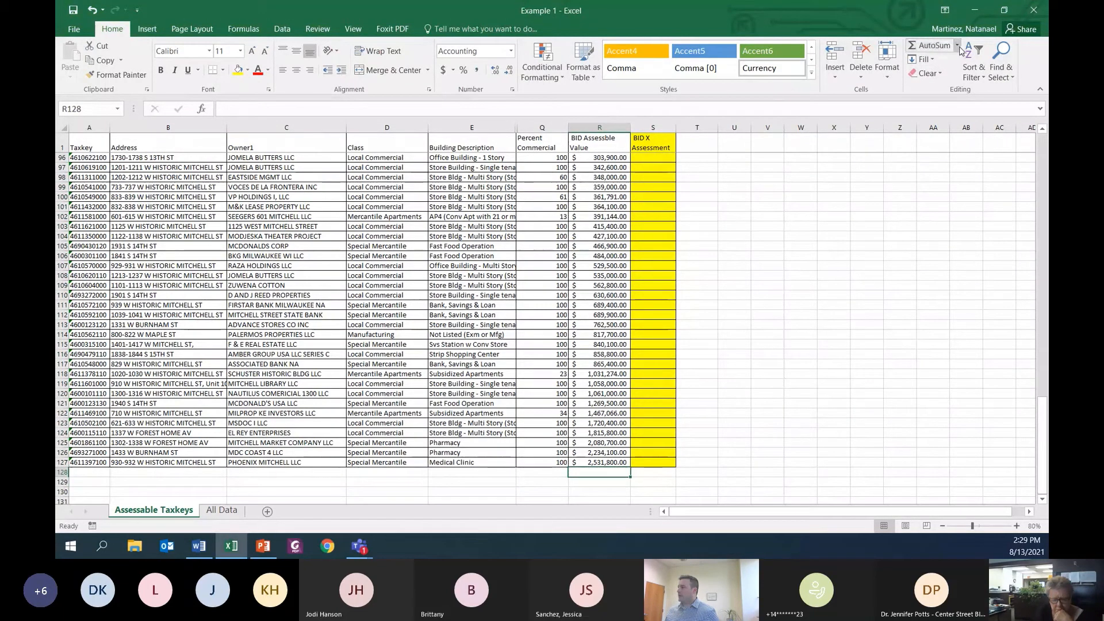
{"action": "left_click", "coordinate": [958, 46]}
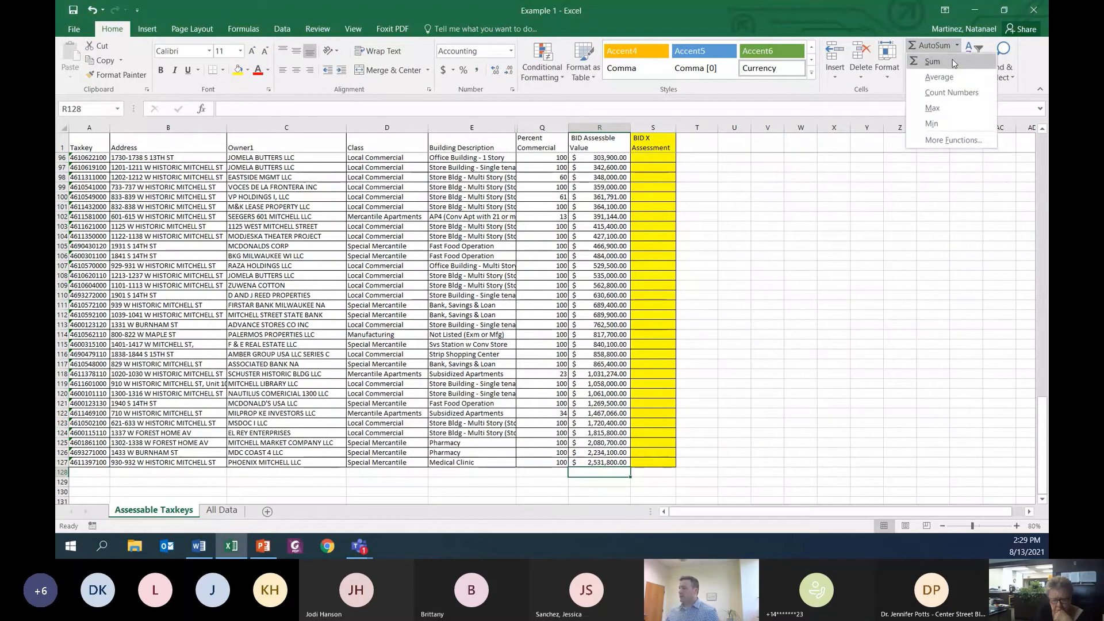
{"action": "left_click", "coordinate": [954, 62]}
{"action": "scroll", "coordinate": [705, 345], "scroll_direction": "up", "scroll_amount": 20}
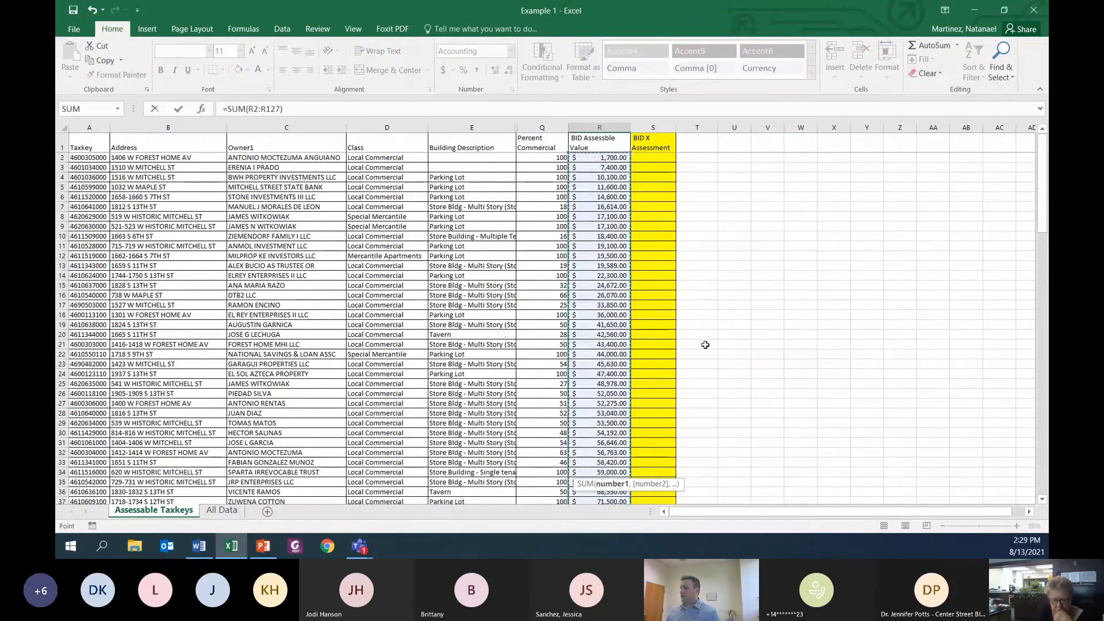
{"action": "key", "text": "Return"}
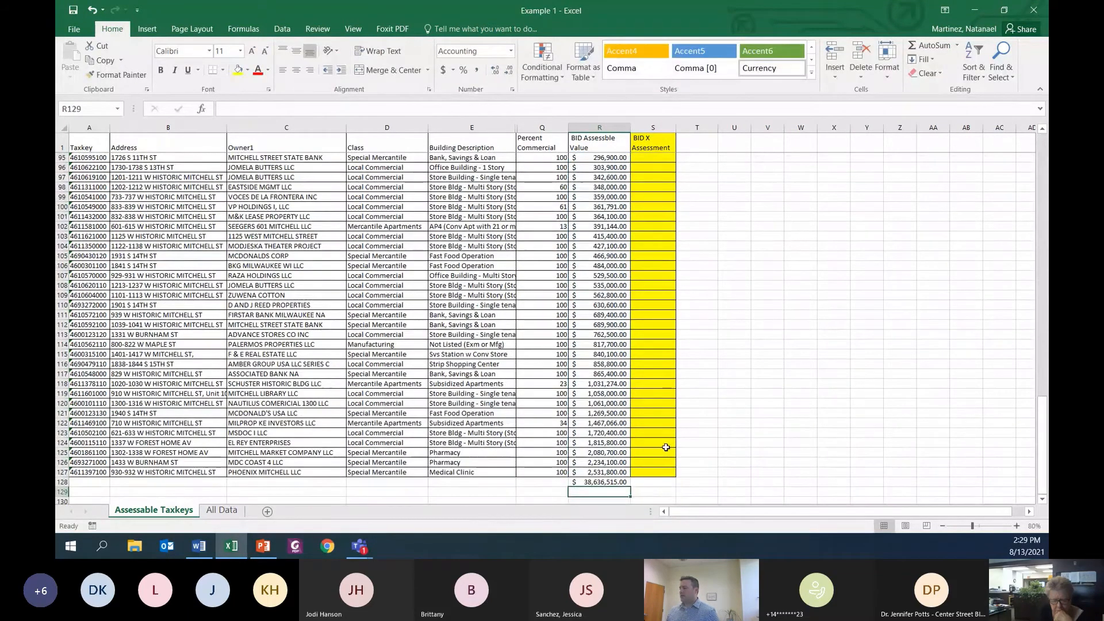
Step: Enter the 80000 budget in R129 and label cell Q130 "Mill Rate"
{"action": "scroll", "coordinate": [666, 448], "scroll_direction": "down", "scroll_amount": 3}
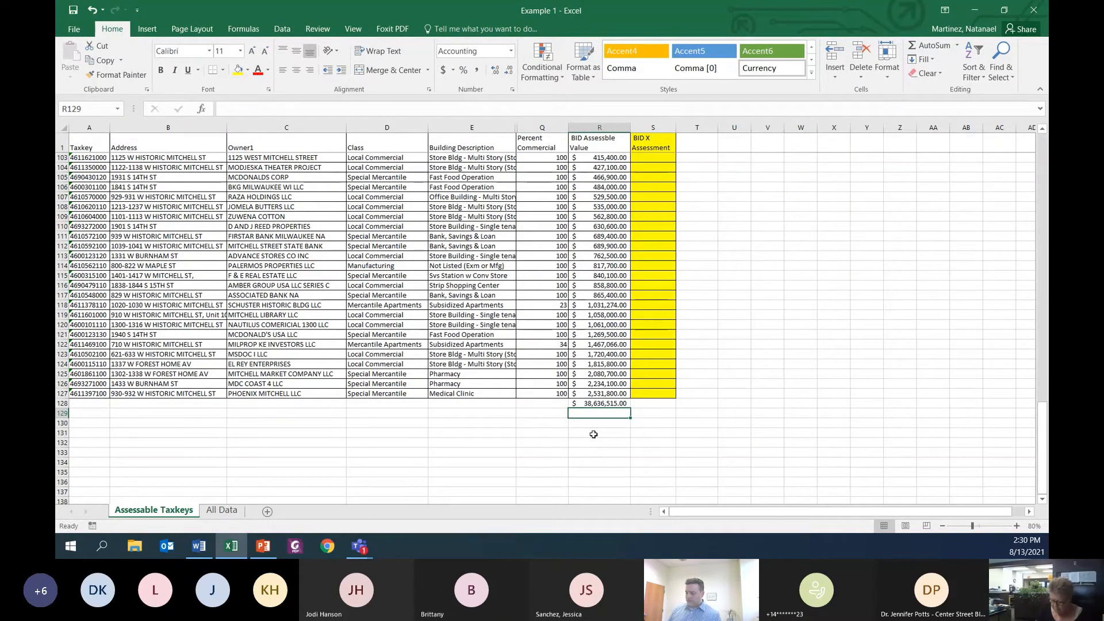
{"action": "type", "text": "80000"}
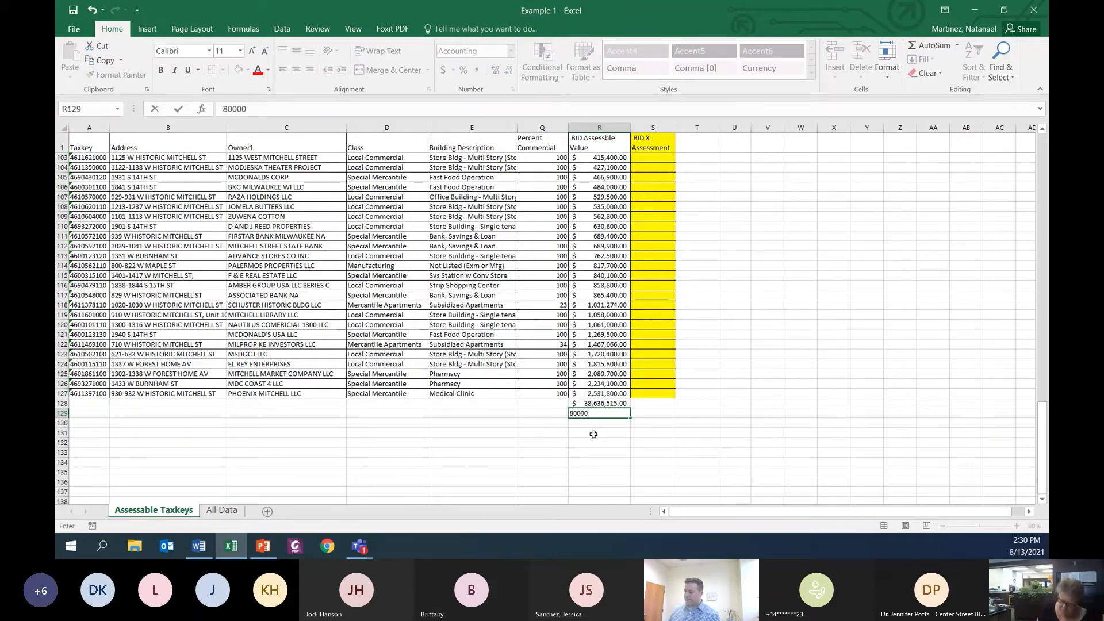
{"action": "key", "text": "Return"}
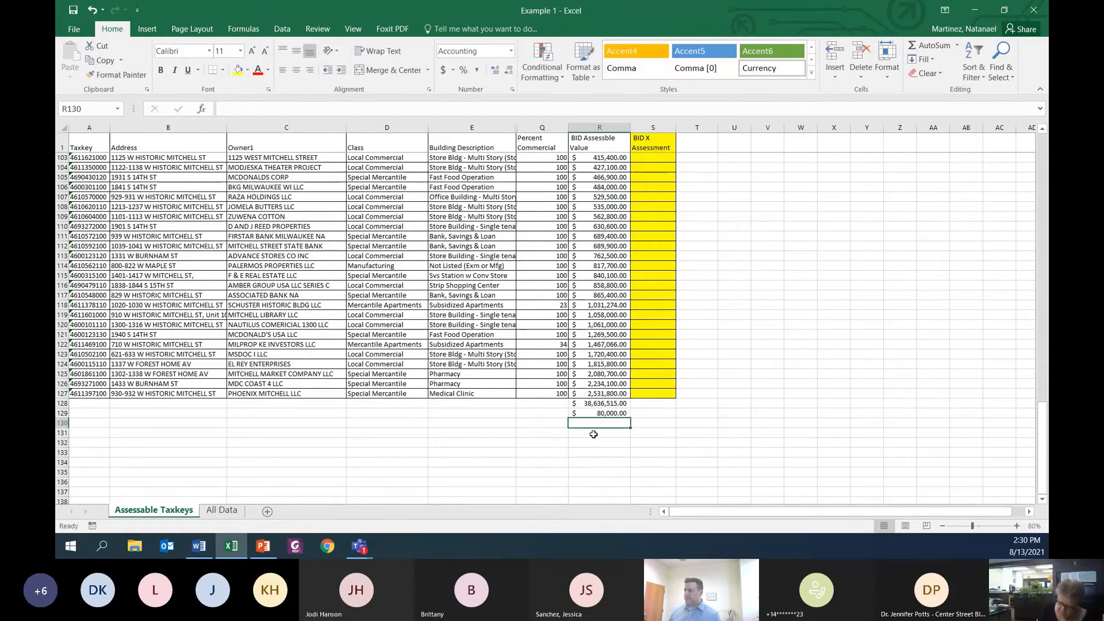
{"action": "key", "text": "Left"}
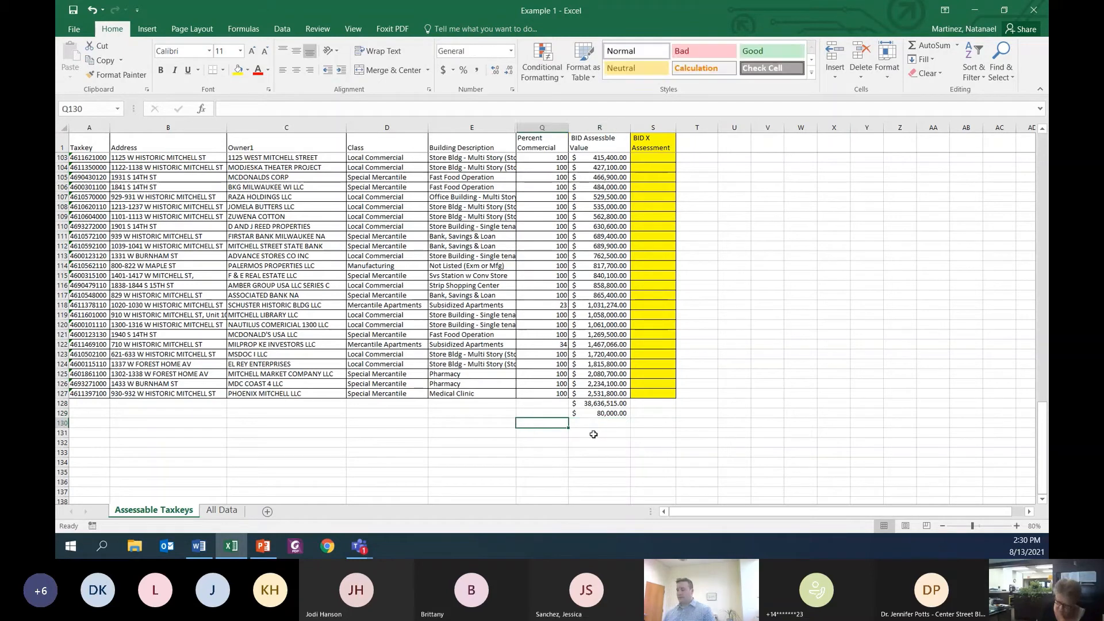
{"action": "type", "text": "Mill Rat"}
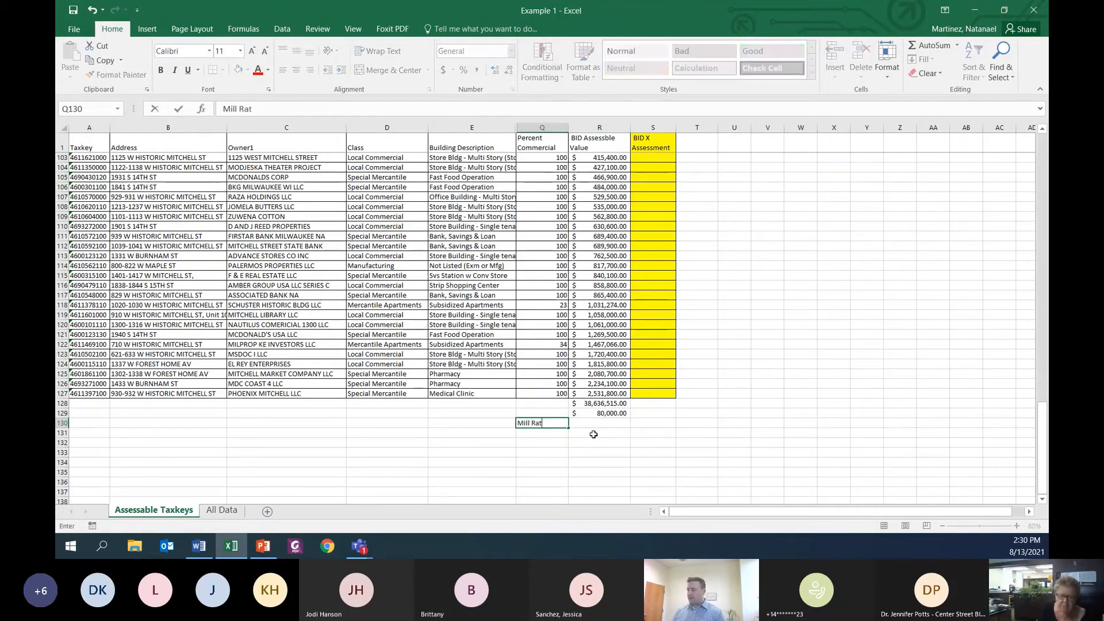
{"action": "type", "text": "e"}
{"action": "key", "text": "Tab"}
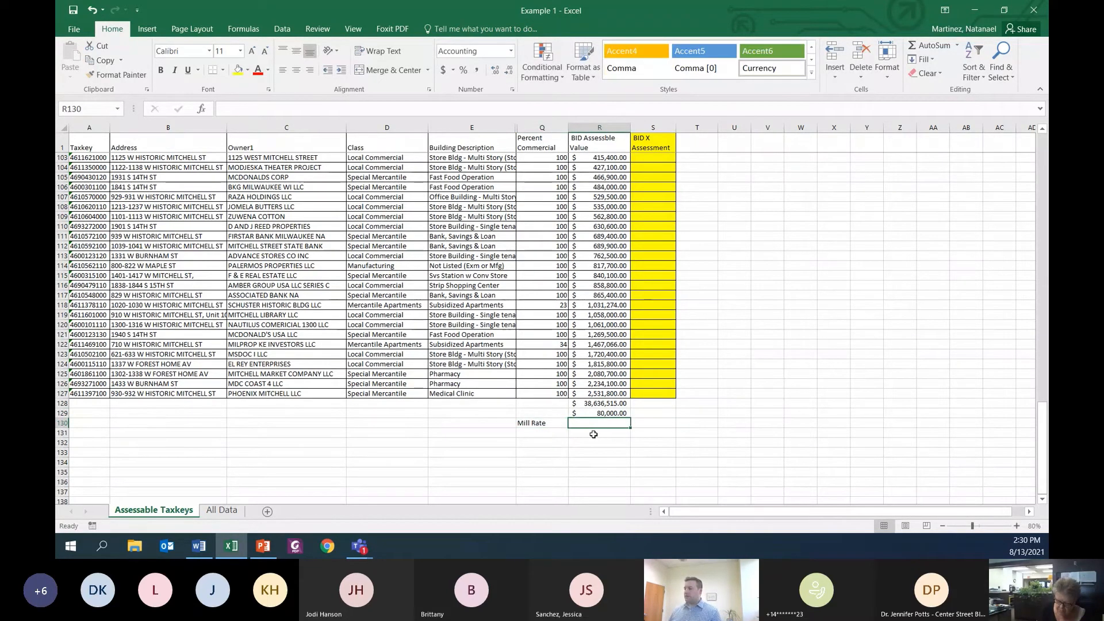
Step: Calculate the mill rate in R130 by dividing the budget by the total assessable value with =R129/R128
{"action": "type", "text": "="}
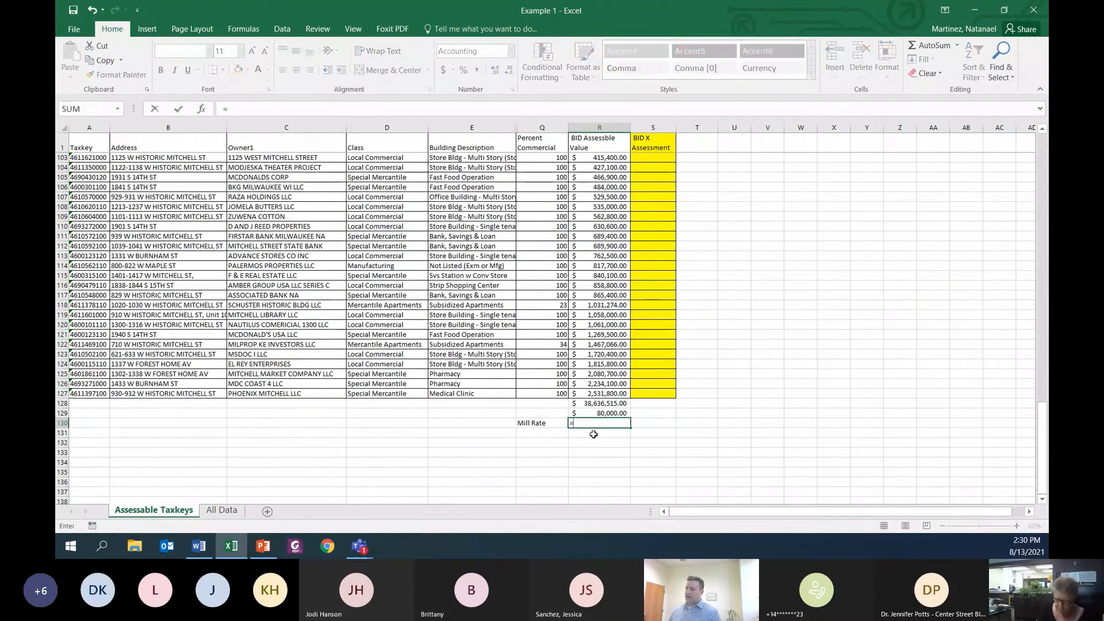
{"action": "key", "text": "Up"}
{"action": "type", "text": "/"}
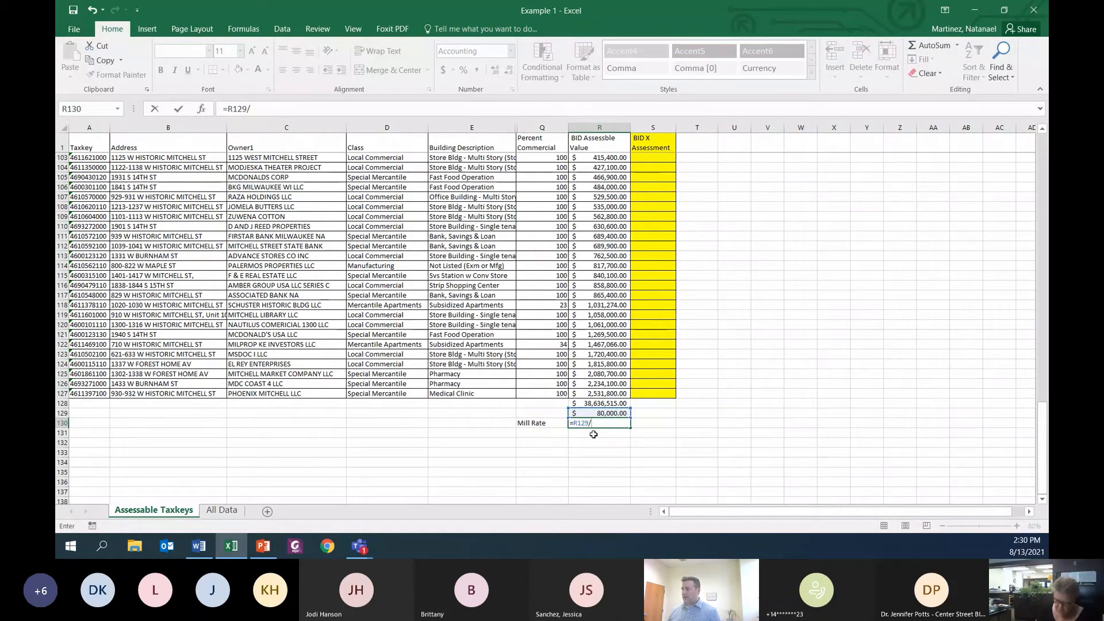
{"action": "key", "text": "Up"}
{"action": "key", "text": "Up"}
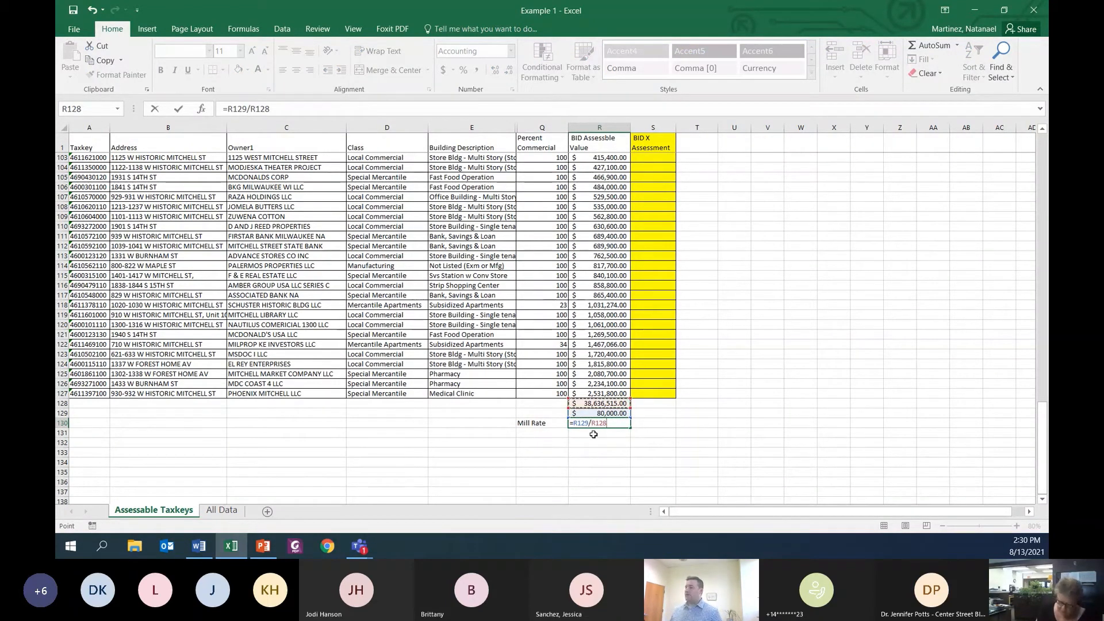
{"action": "key", "text": "Return"}
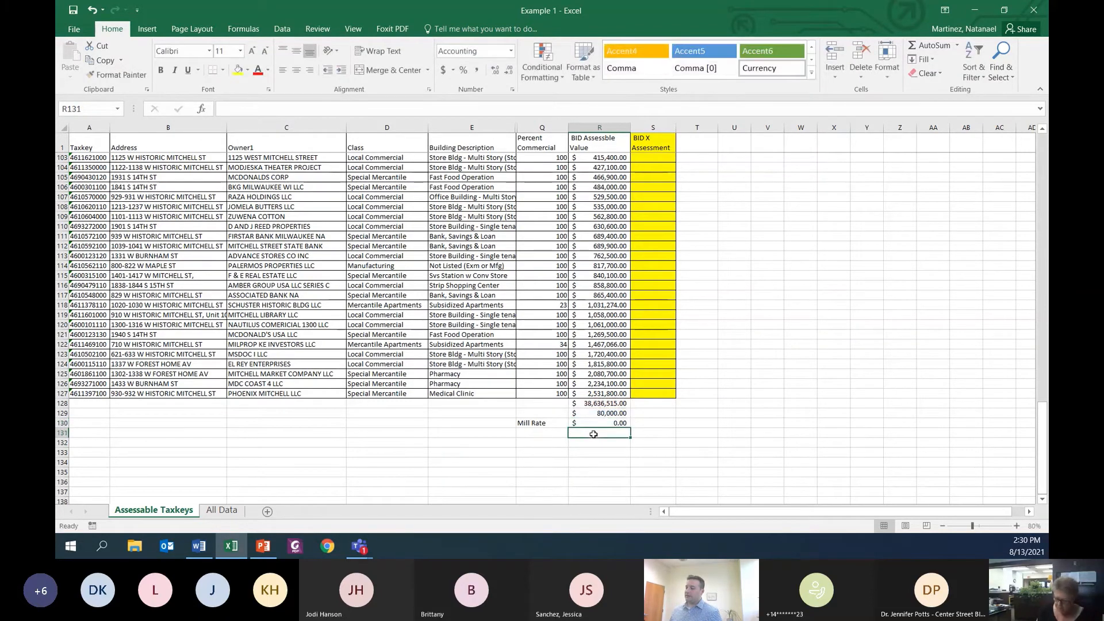
Step: Format the mill rate in R130 as a Number with nine decimal places
{"action": "key", "text": "Up"}
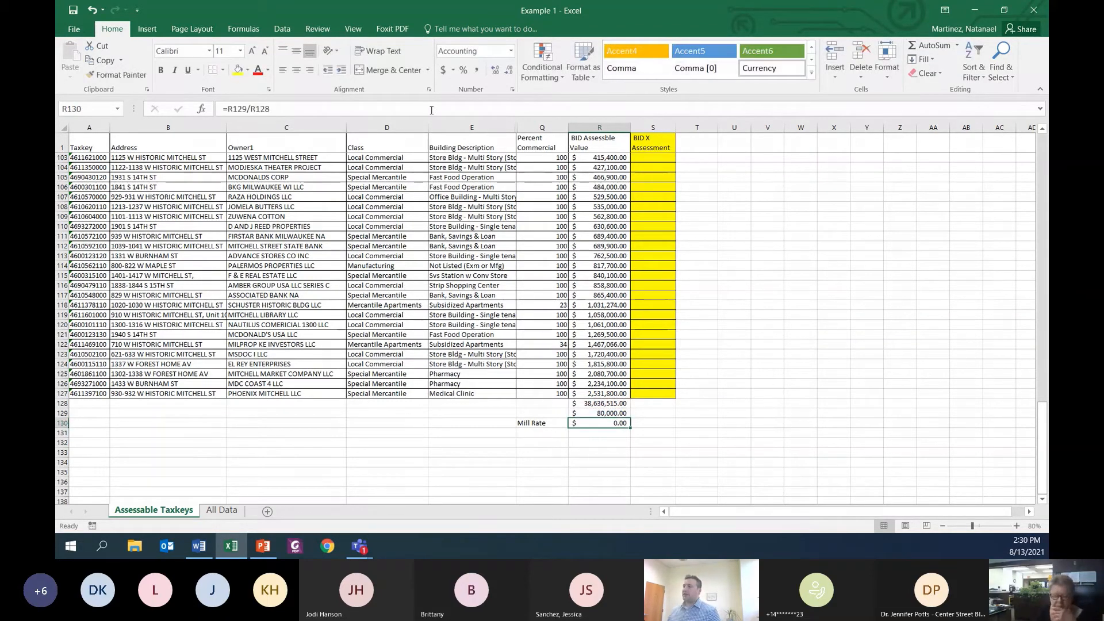
{"action": "left_click", "coordinate": [511, 50]}
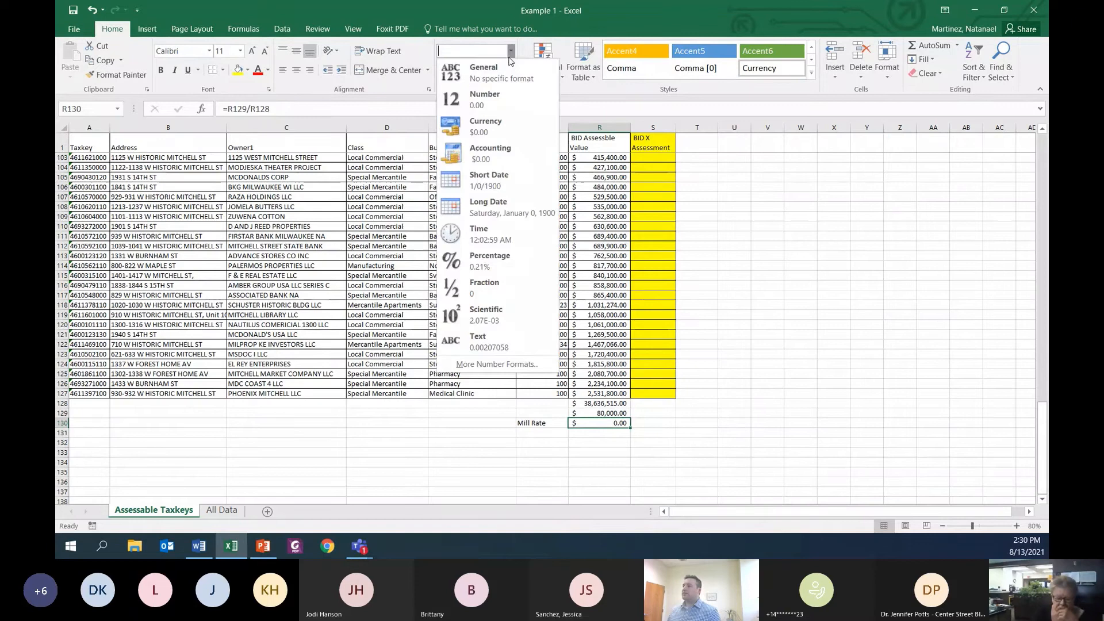
{"action": "left_click", "coordinate": [505, 101]}
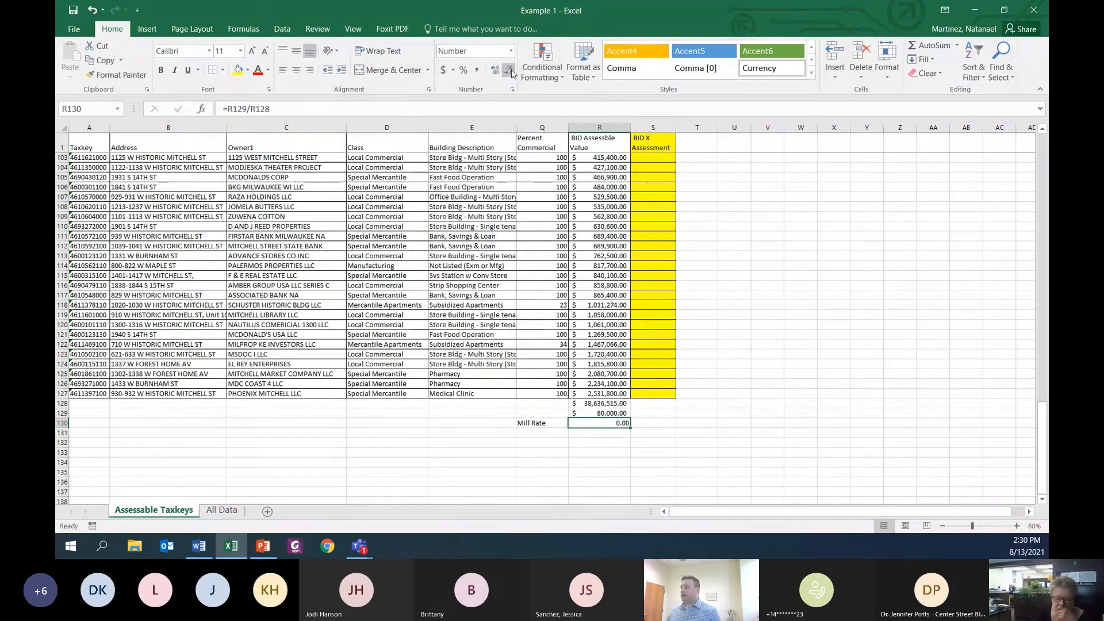
{"action": "left_click", "coordinate": [512, 71]}
{"action": "left_click", "coordinate": [496, 71]}
{"action": "left_click", "coordinate": [496, 71]}
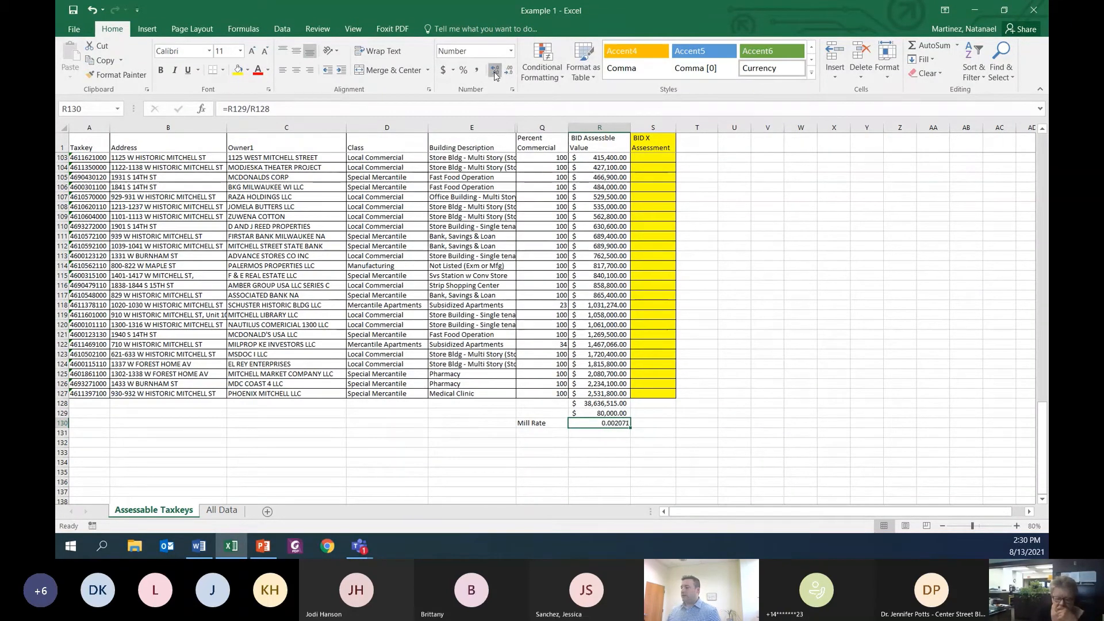
{"action": "left_click", "coordinate": [496, 72]}
{"action": "left_click", "coordinate": [496, 71]}
{"action": "left_click", "coordinate": [496, 71]}
{"action": "left_click", "coordinate": [496, 71]}
{"action": "left_click", "coordinate": [496, 71]}
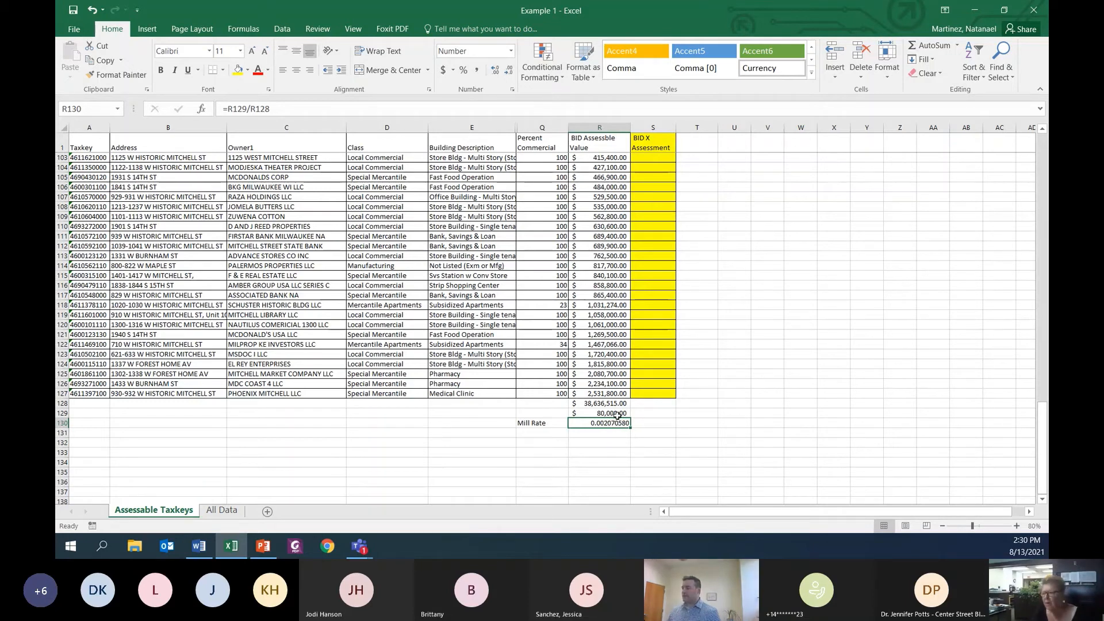
Step: Calculate the first assessment in S2 with =R2*.00207 and fill the formula down through S127
{"action": "scroll", "coordinate": [678, 407], "scroll_direction": "up", "scroll_amount": 20}
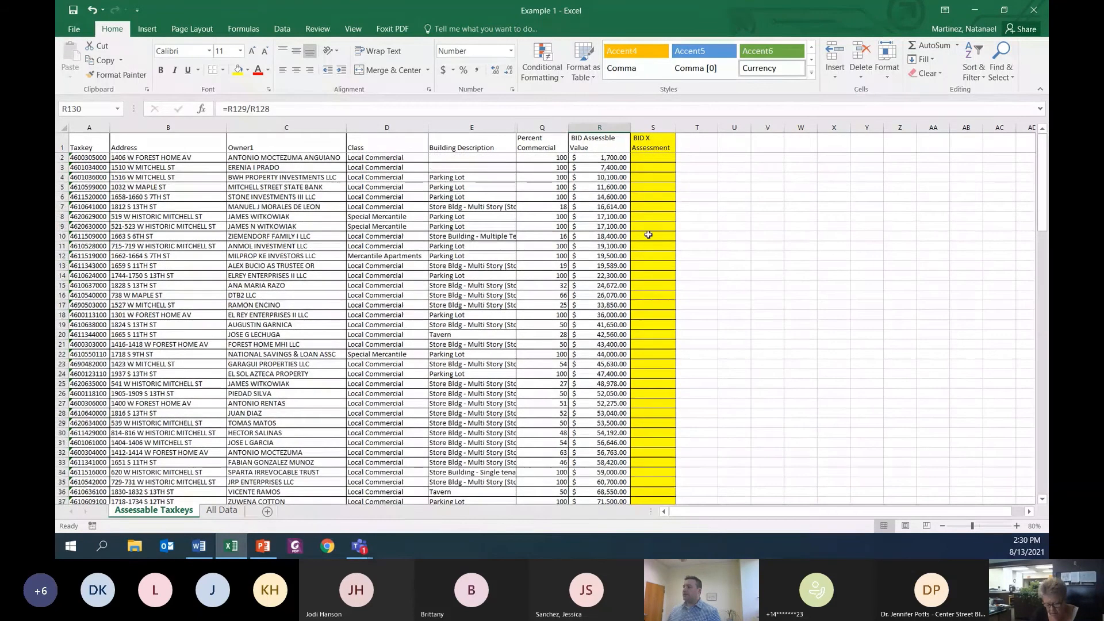
{"action": "left_click", "coordinate": [653, 159]}
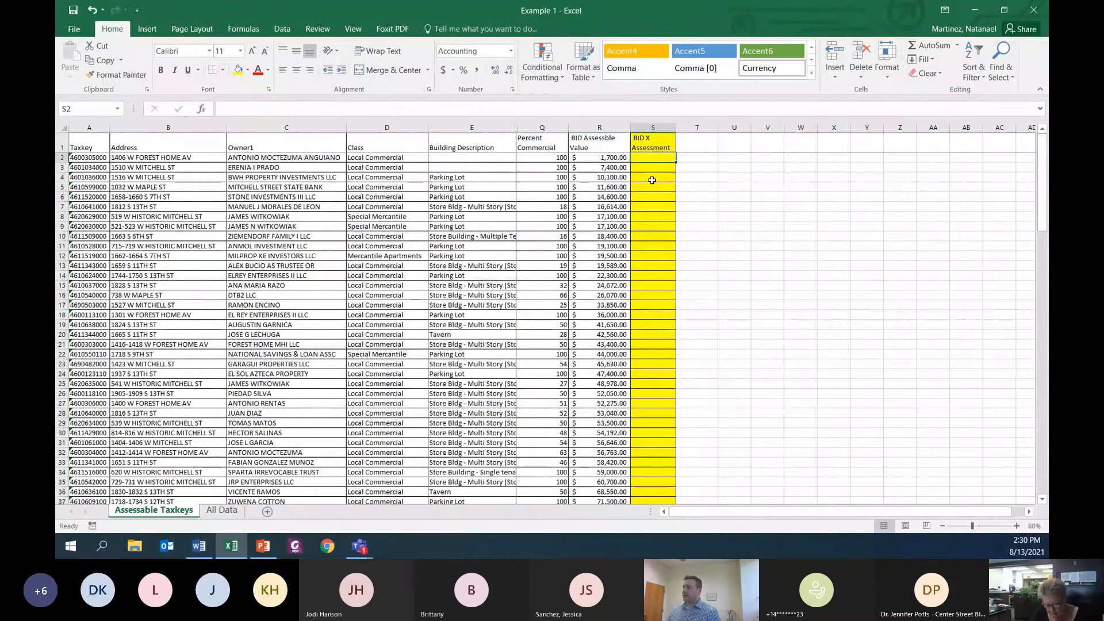
{"action": "type", "text": "="}
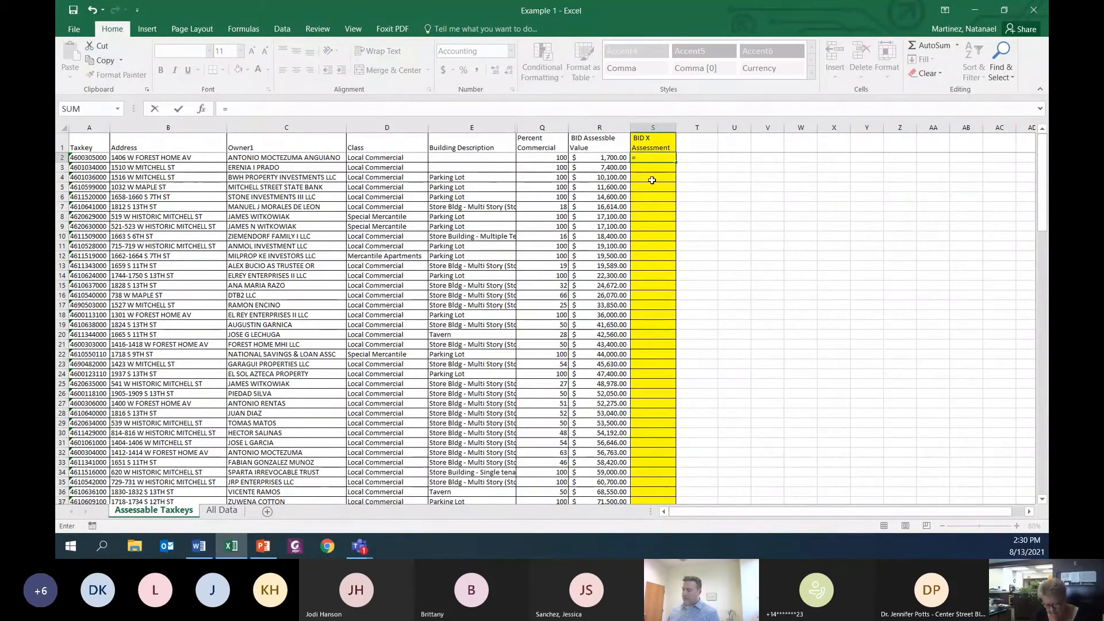
{"action": "scroll", "coordinate": [736, 365], "scroll_direction": "down", "scroll_amount": 20}
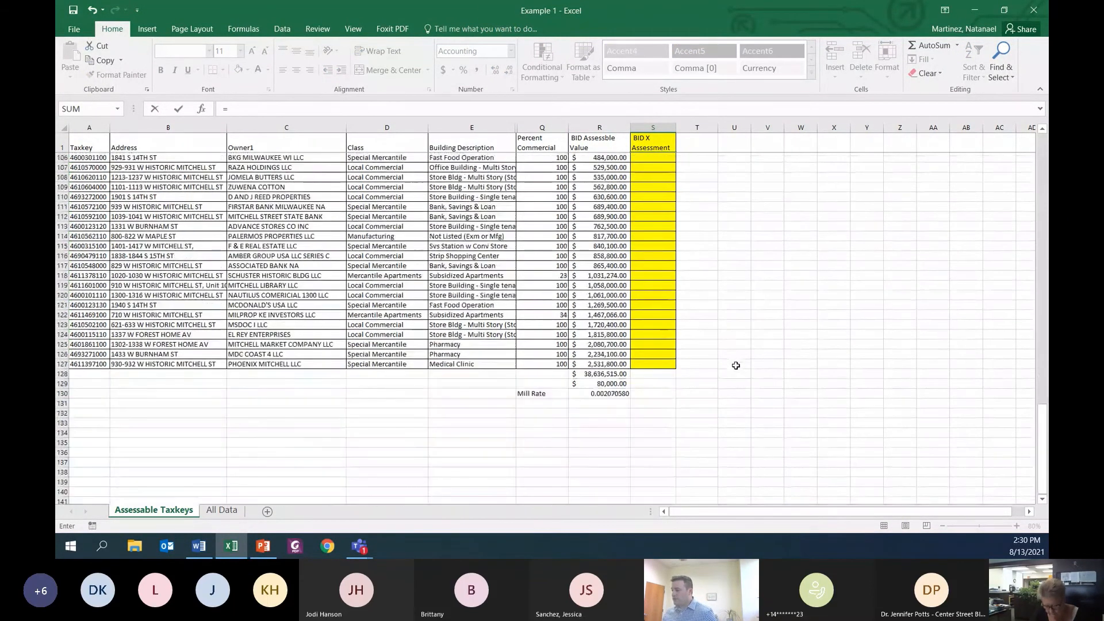
{"action": "scroll", "coordinate": [736, 365], "scroll_direction": "up", "scroll_amount": 20}
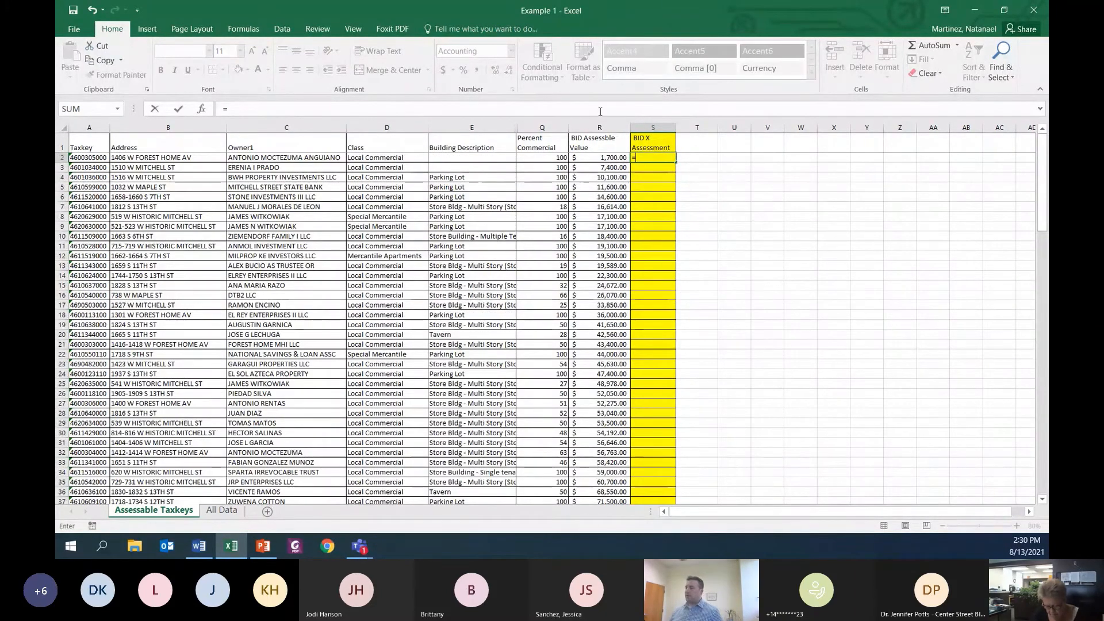
{"action": "left_click", "coordinate": [601, 160]}
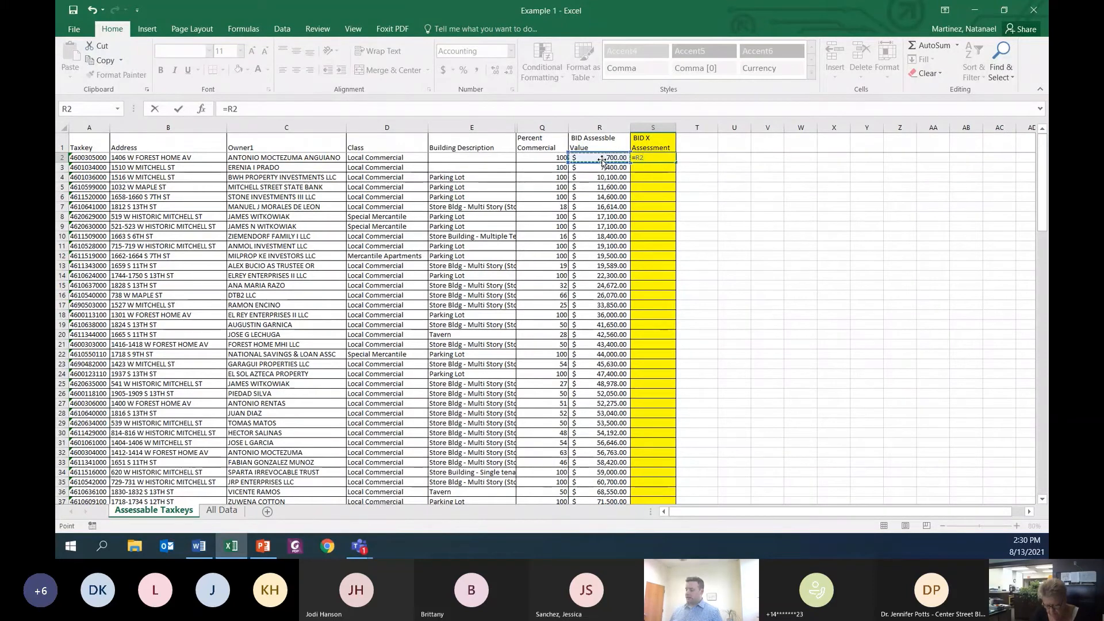
{"action": "type", "text": "*"}
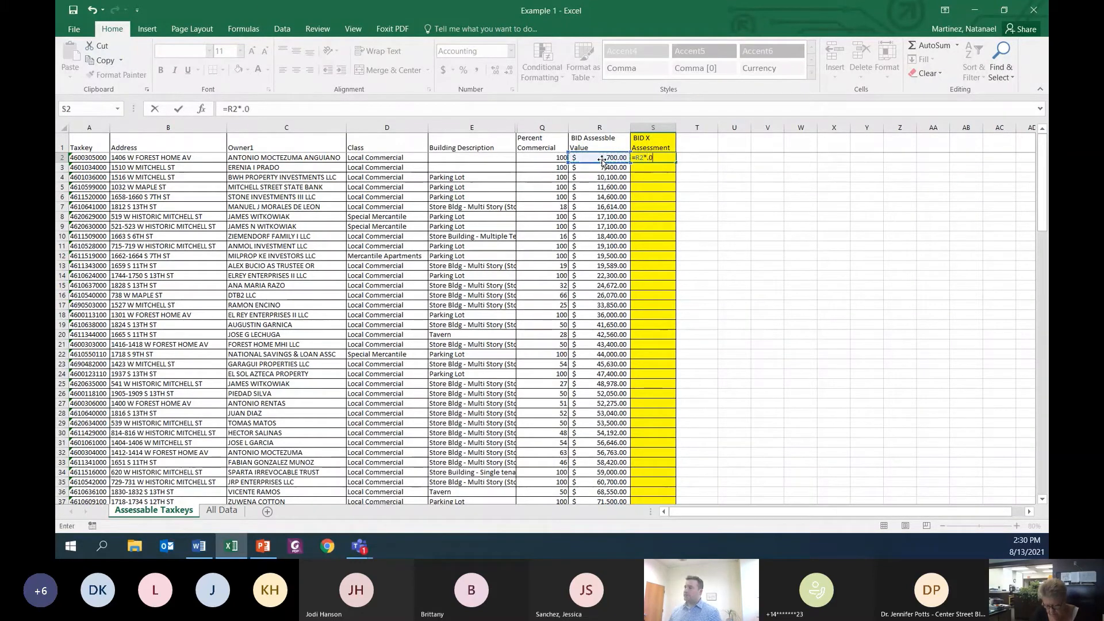
{"action": "type", "text": ".00207"}
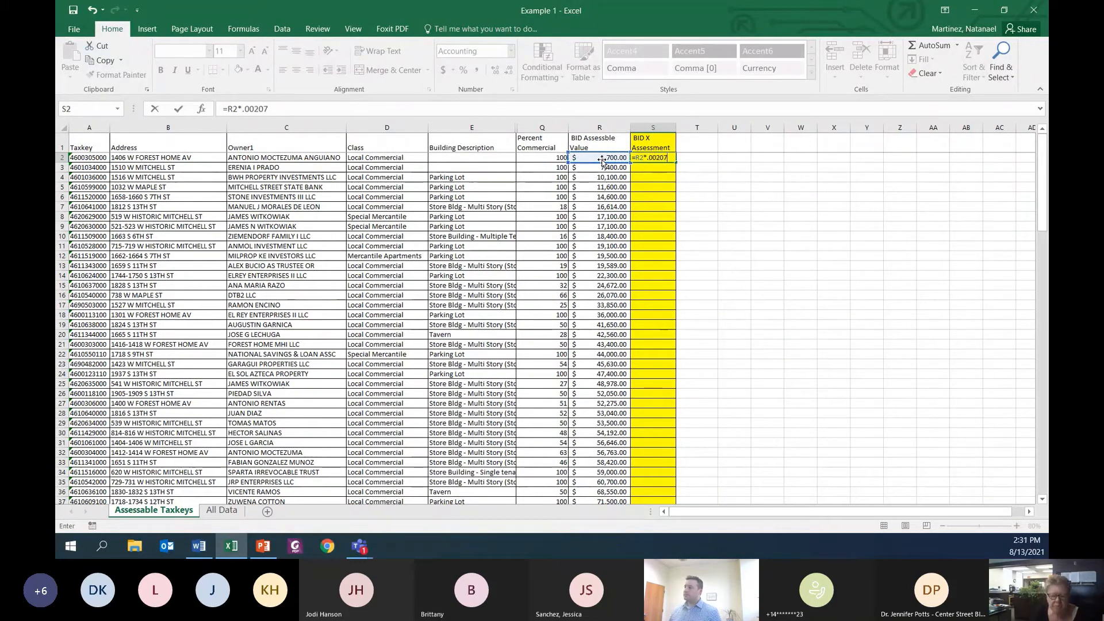
{"action": "key", "text": "ctrl+Return"}
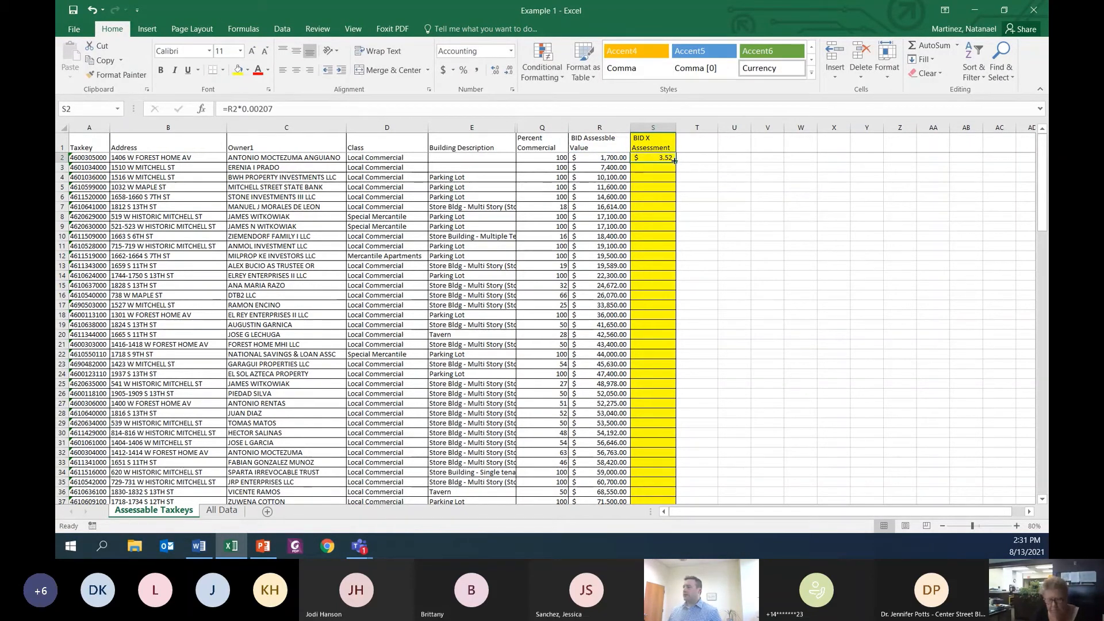
{"action": "left_click_drag", "start_coordinate": [676, 162], "coordinate": [665, 459]}
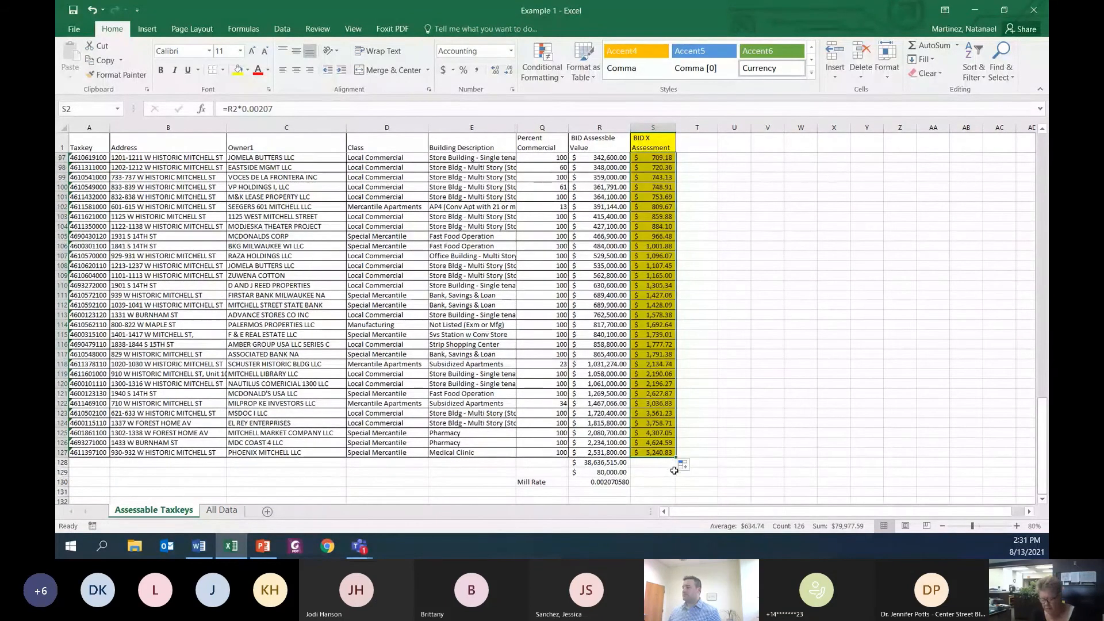
Step: Total the BID X Assessment column in S128 with =SUM(S2:S127)
{"action": "left_click", "coordinate": [658, 464]}
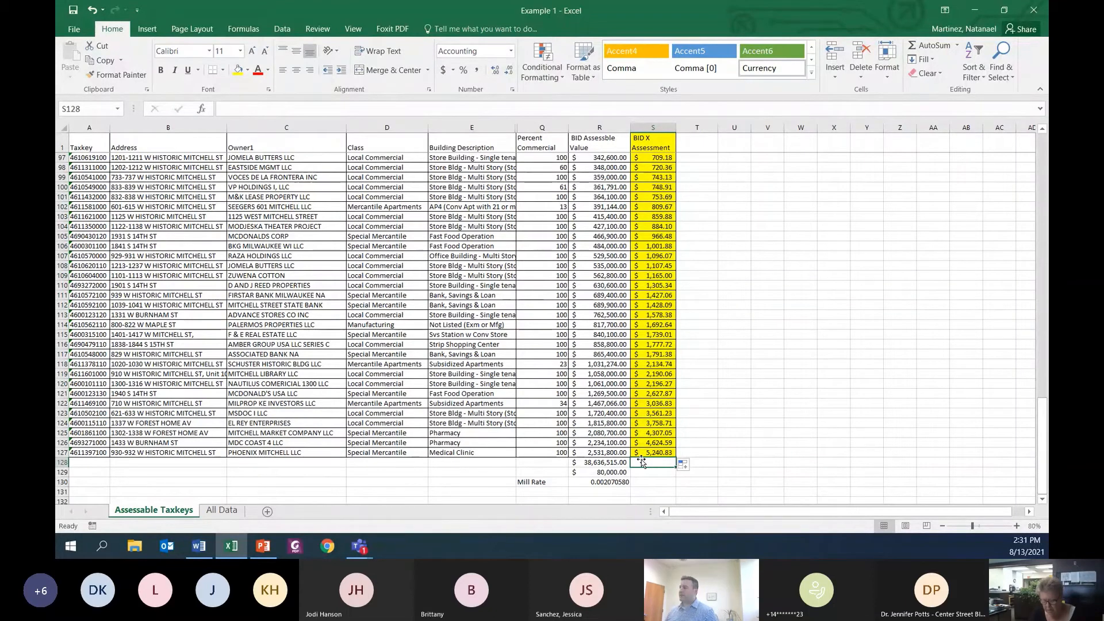
{"action": "left_click", "coordinate": [943, 49]}
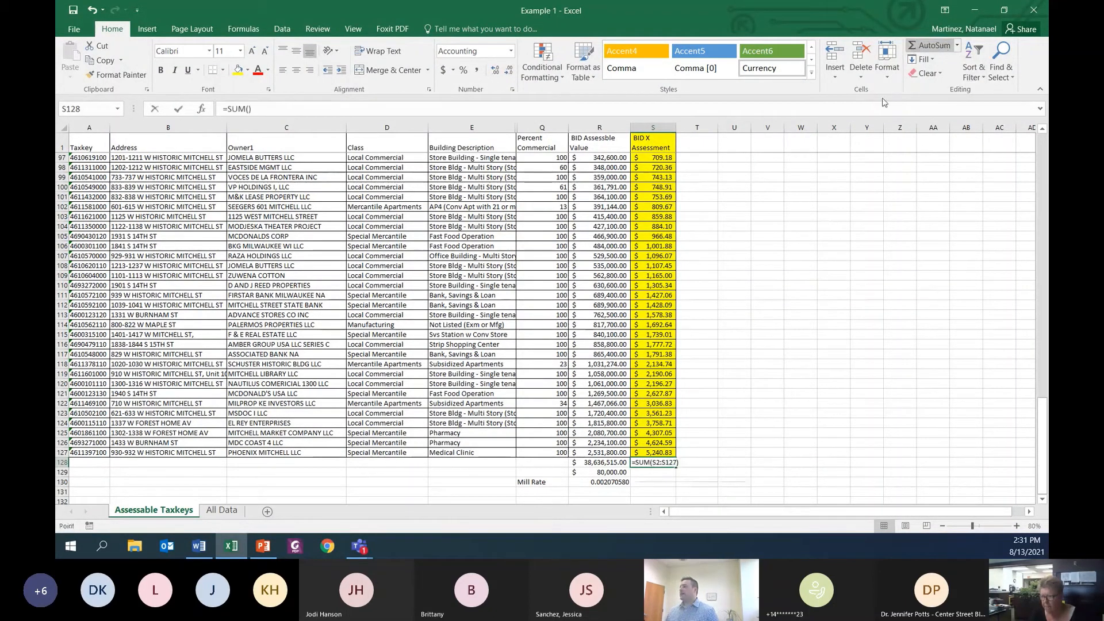
{"action": "scroll", "coordinate": [782, 280], "scroll_direction": "up", "scroll_amount": 20}
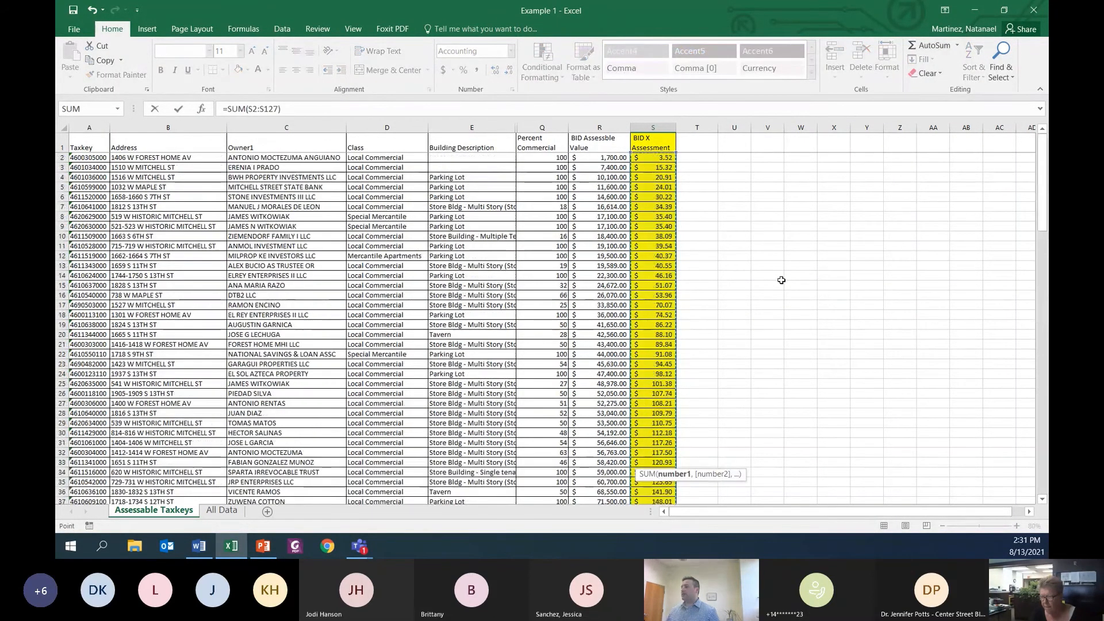
{"action": "scroll", "coordinate": [782, 280], "scroll_direction": "down", "scroll_amount": 20}
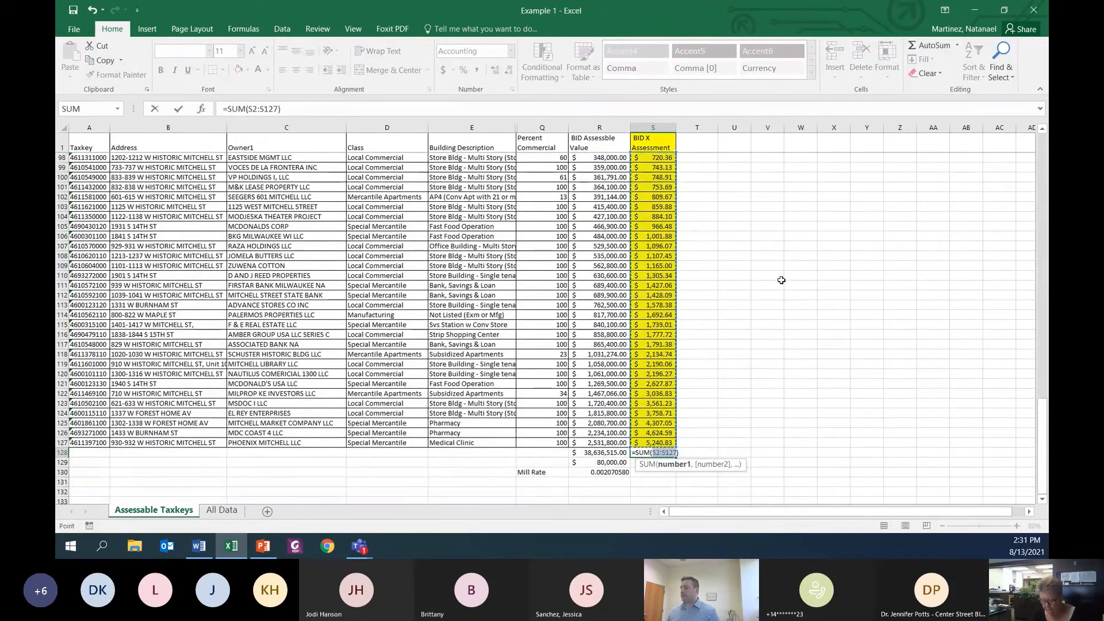
{"action": "key", "text": "Return"}
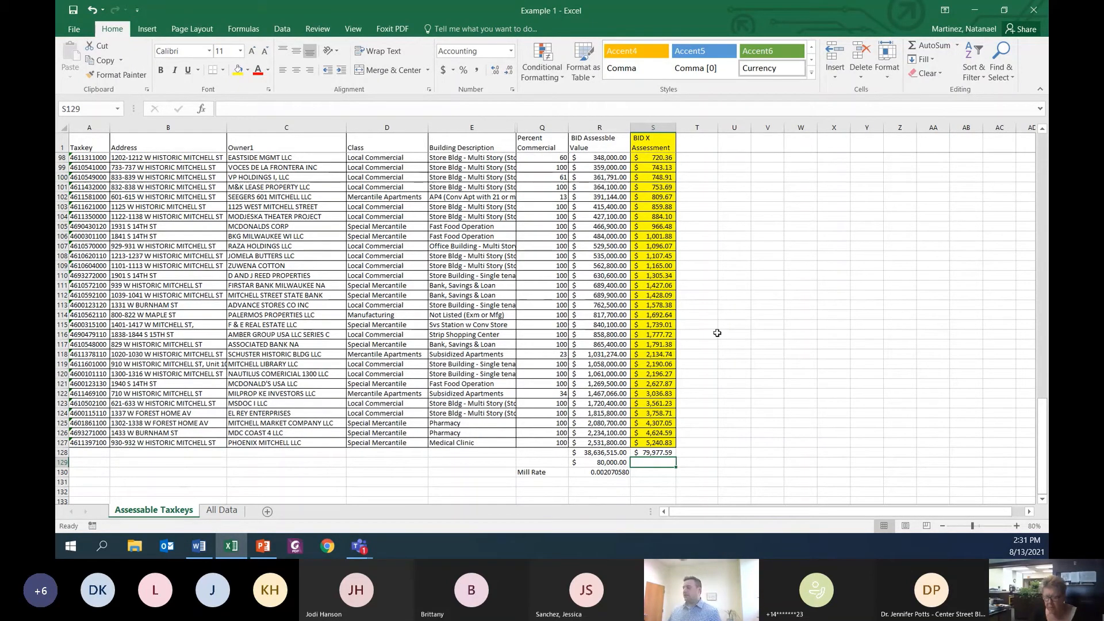
Step: Enter the formula =R2*(R128/R129) in T2, beside the first assessment
{"action": "scroll", "coordinate": [702, 362], "scroll_direction": "up", "scroll_amount": 15}
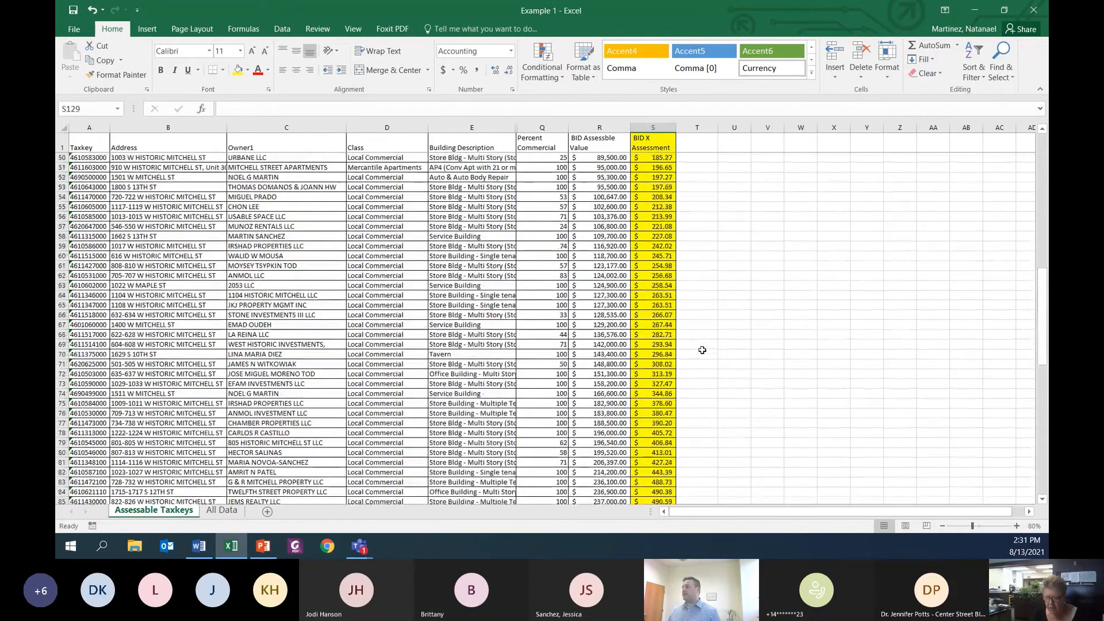
{"action": "scroll", "coordinate": [702, 349], "scroll_direction": "down", "scroll_amount": 20}
{"action": "scroll", "coordinate": [703, 350], "scroll_direction": "up", "scroll_amount": 8}
{"action": "scroll", "coordinate": [703, 350], "scroll_direction": "up", "scroll_amount": 20}
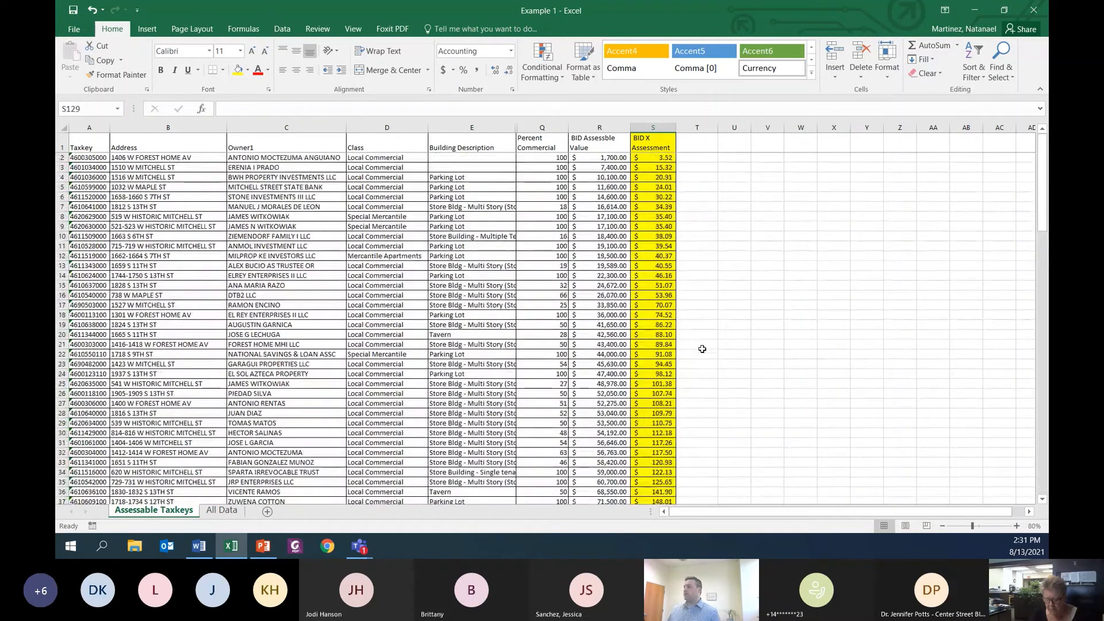
{"action": "left_click", "coordinate": [685, 159]}
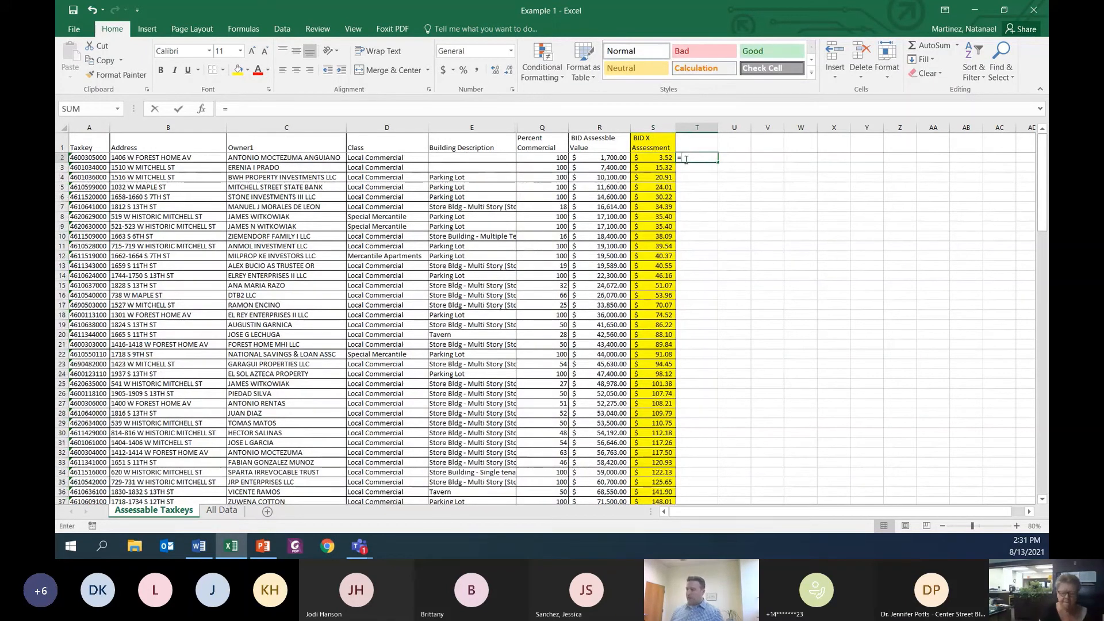
{"action": "type", "text": "="}
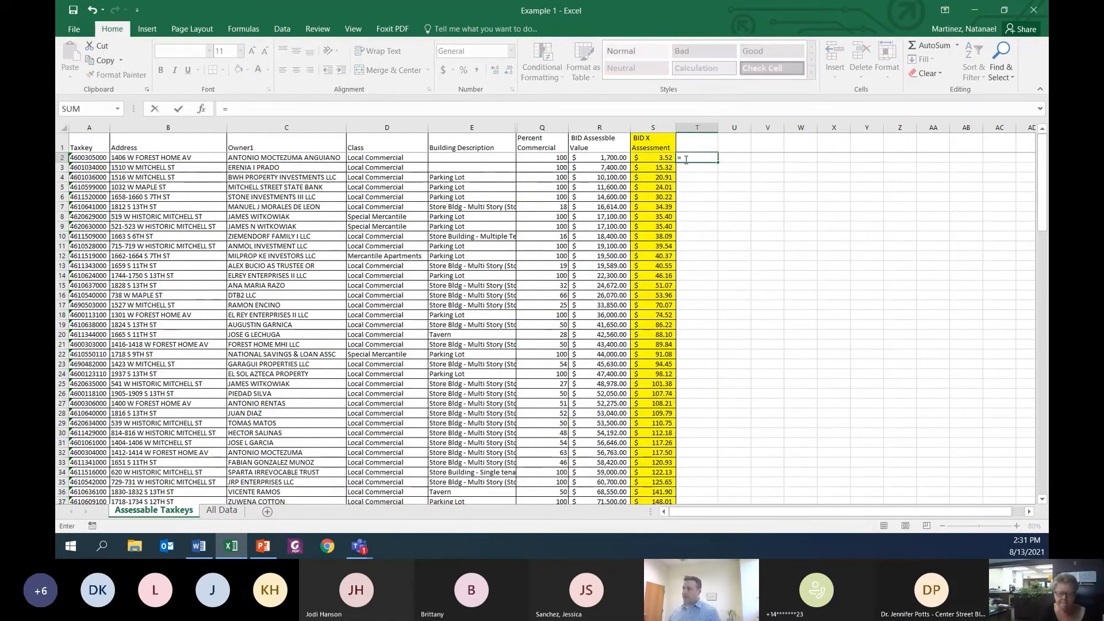
{"action": "left_click", "coordinate": [602, 158]}
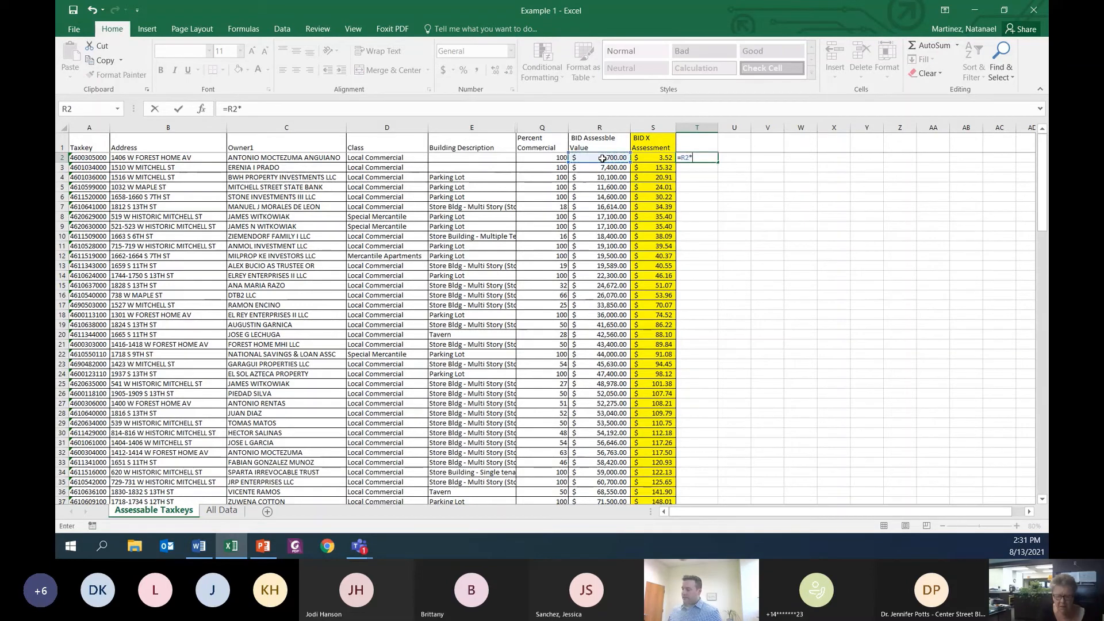
{"action": "type", "text": "*("}
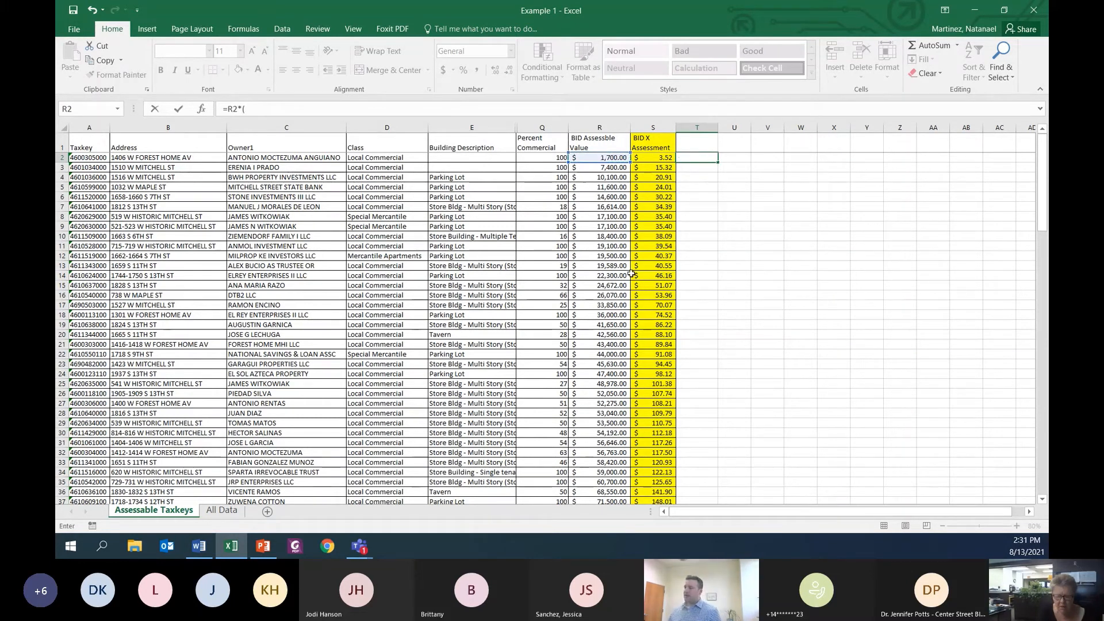
{"action": "scroll", "coordinate": [632, 274], "scroll_direction": "down", "scroll_amount": 20}
{"action": "scroll", "coordinate": [632, 274], "scroll_direction": "down", "scroll_amount": 13}
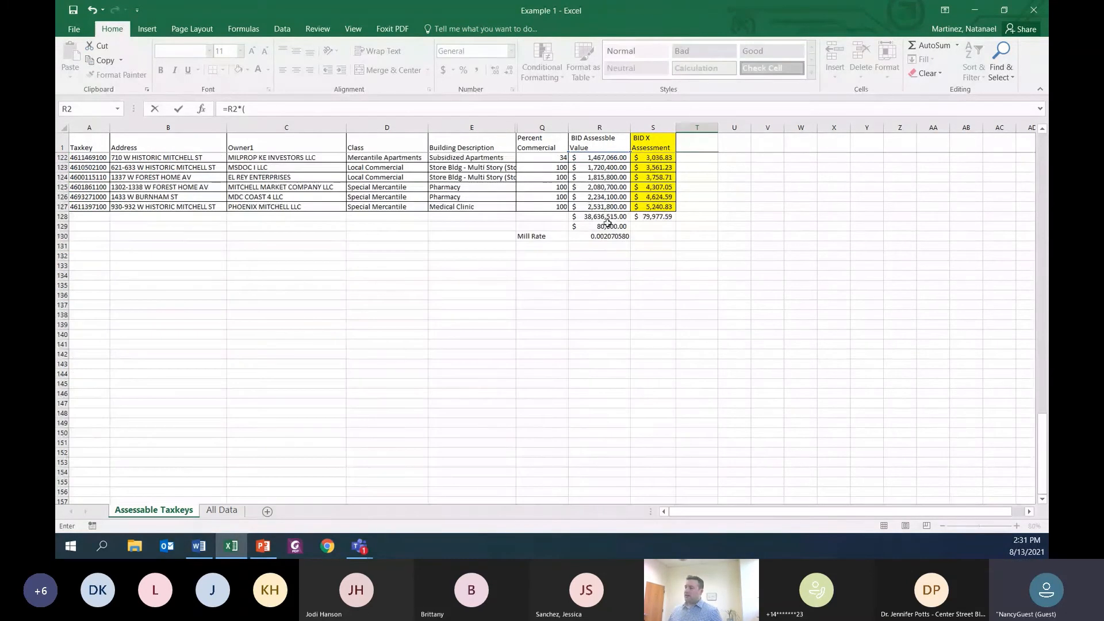
{"action": "left_click", "coordinate": [605, 216]}
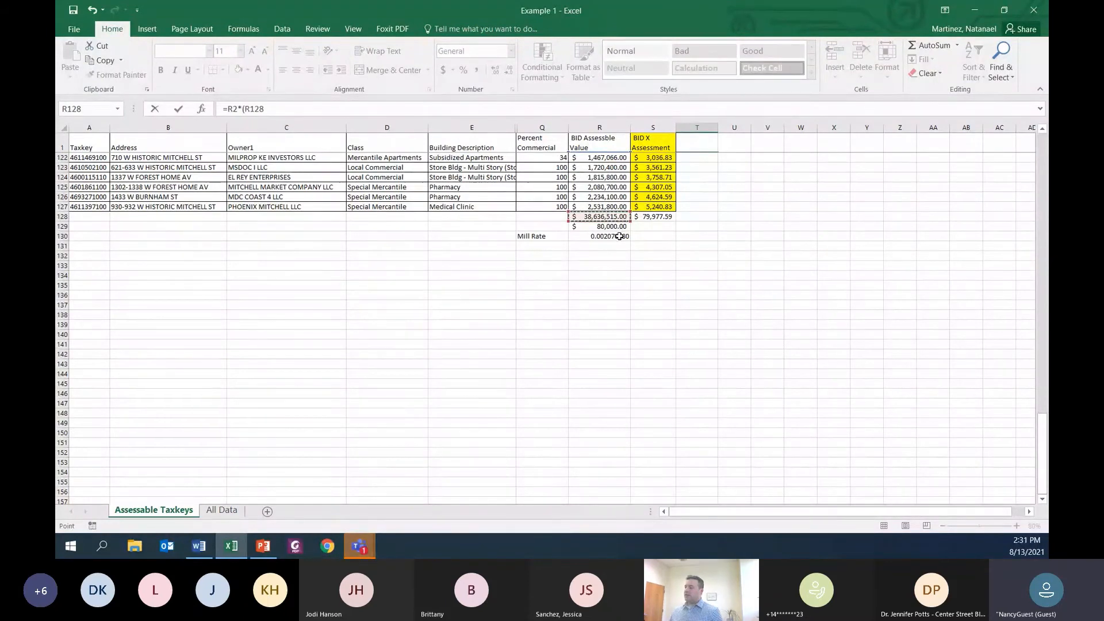
{"action": "type", "text": "/"}
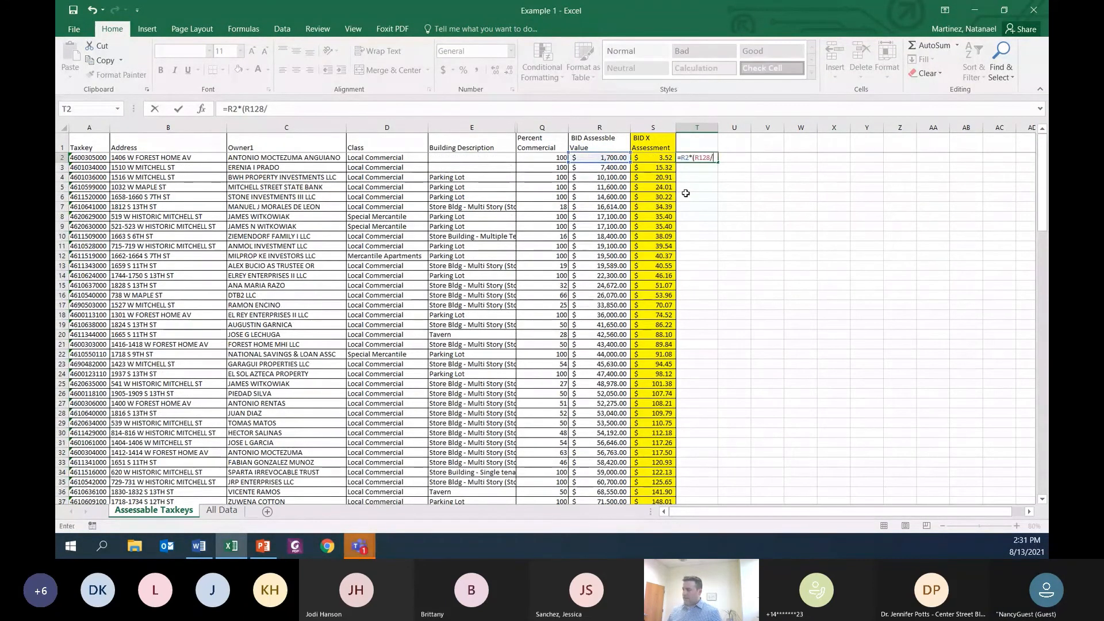
{"action": "scroll", "coordinate": [685, 193], "scroll_direction": "down", "scroll_amount": 20}
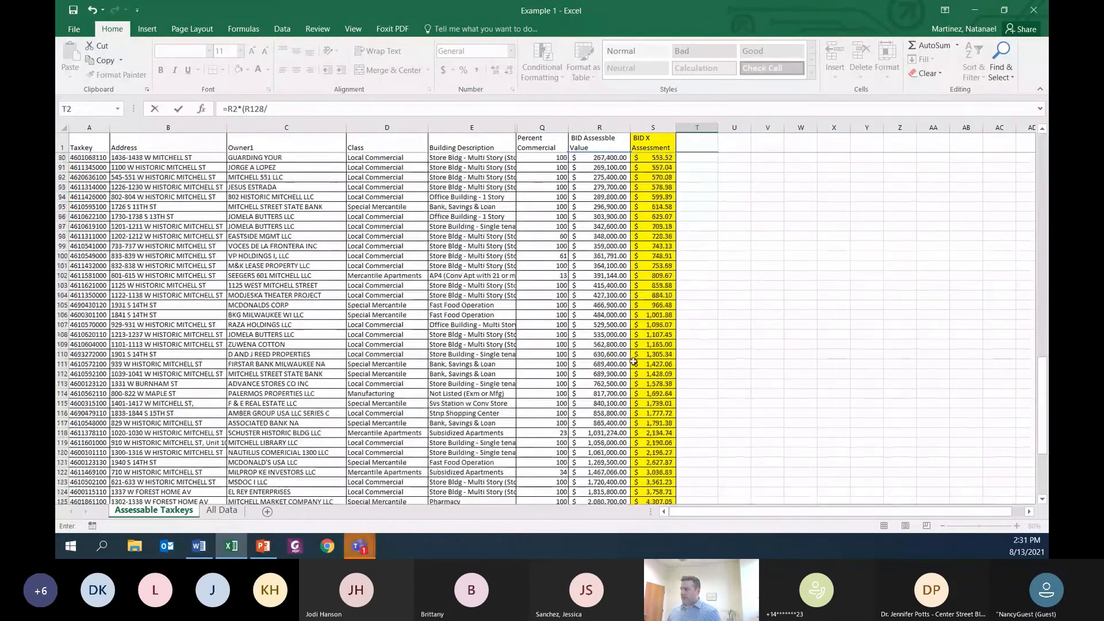
{"action": "scroll", "coordinate": [614, 231], "scroll_direction": "up", "scroll_amount": 1}
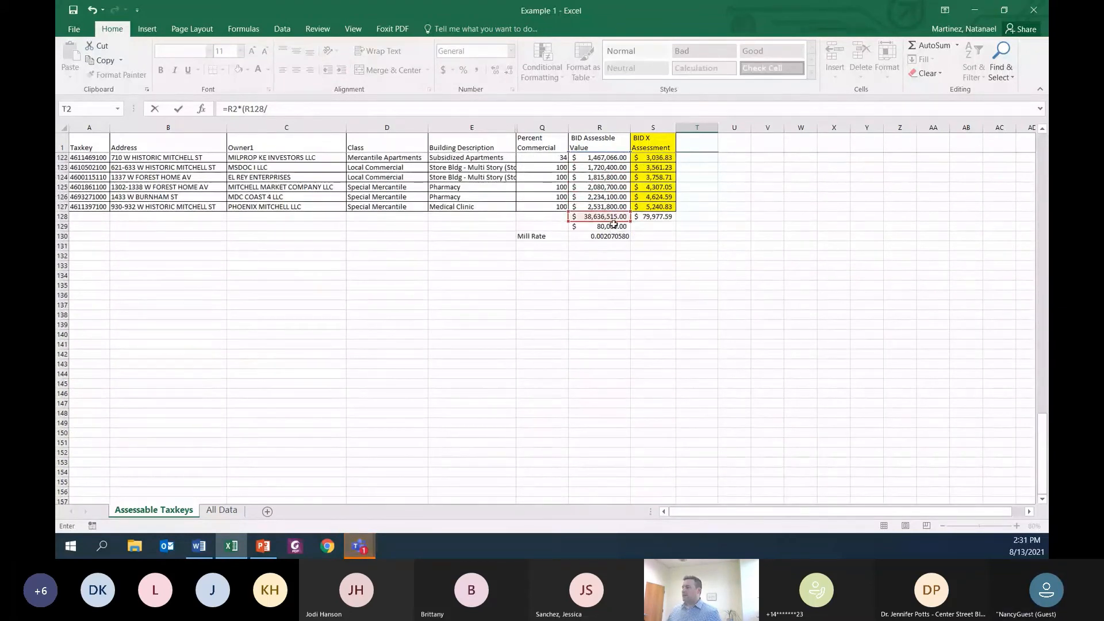
{"action": "left_click", "coordinate": [614, 228]}
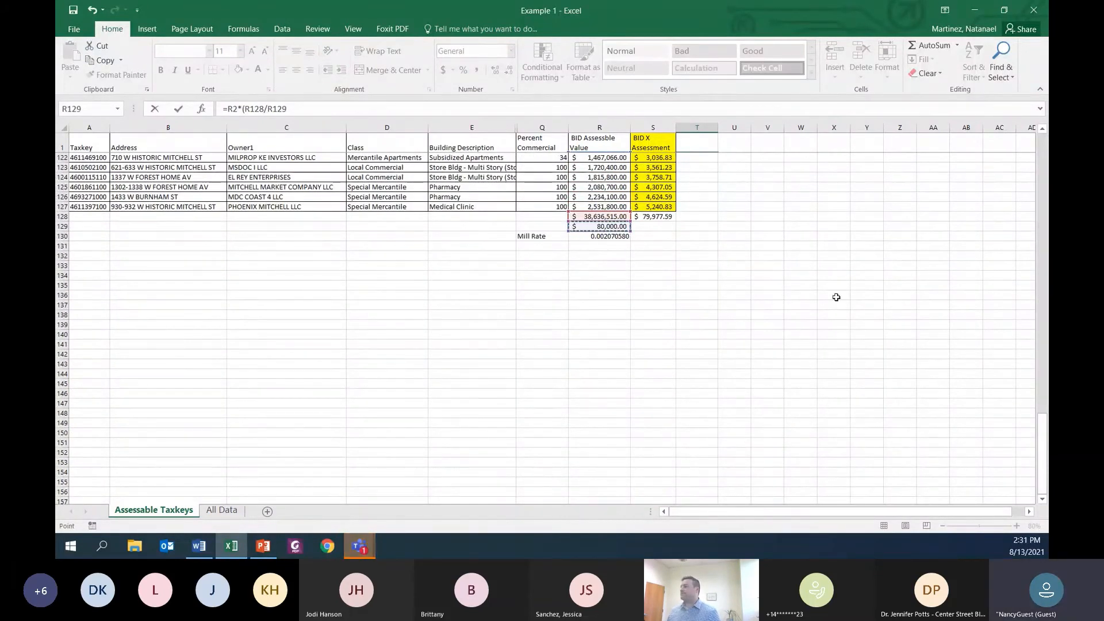
{"action": "scroll", "coordinate": [834, 286], "scroll_direction": "up", "scroll_amount": 20}
{"action": "scroll", "coordinate": [834, 286], "scroll_direction": "up", "scroll_amount": 19}
{"action": "type", "text": ")"}
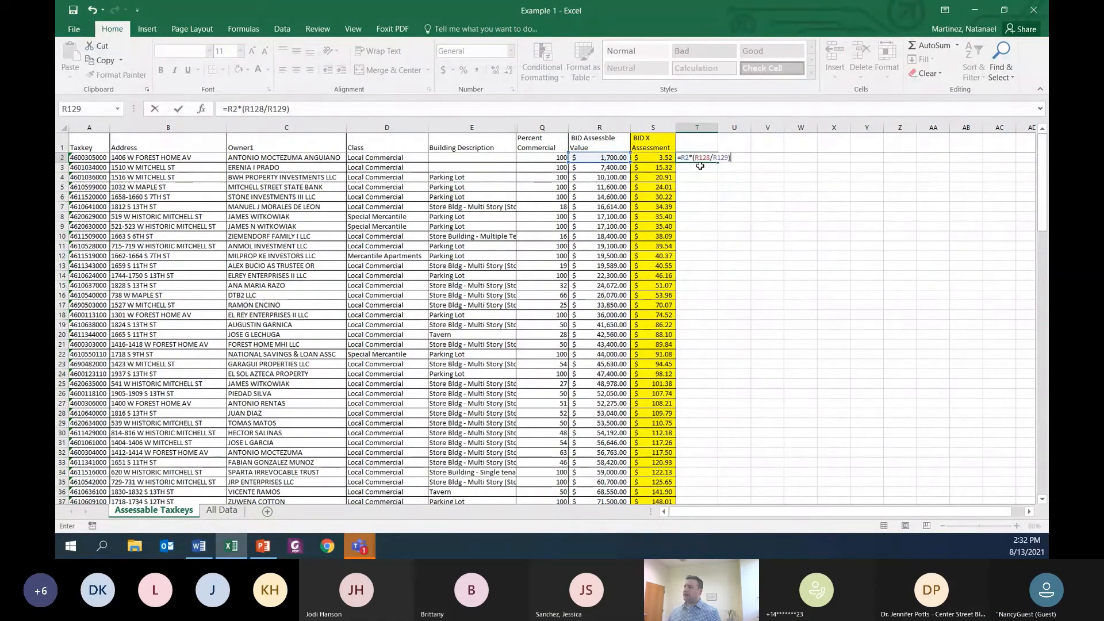
{"action": "key", "text": "ctrl+Return"}
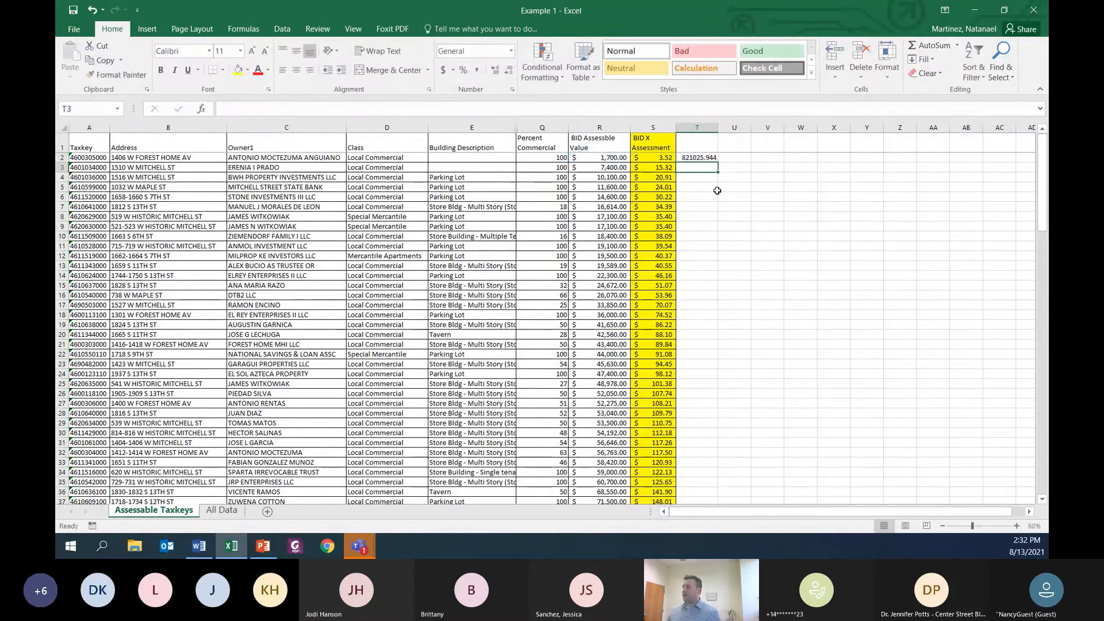
Step: Make both references in T2's ratio absolute as $R$128 and $R$129, and apply the dollar Accounting format to column T
{"action": "left_click", "coordinate": [698, 127]}
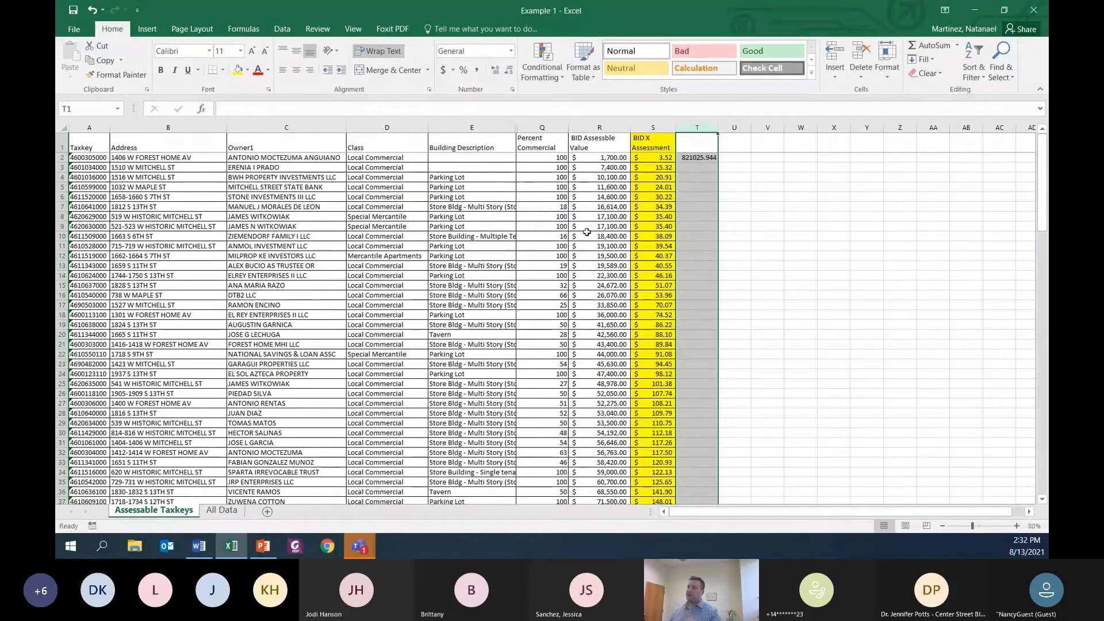
{"action": "left_click", "coordinate": [705, 156]}
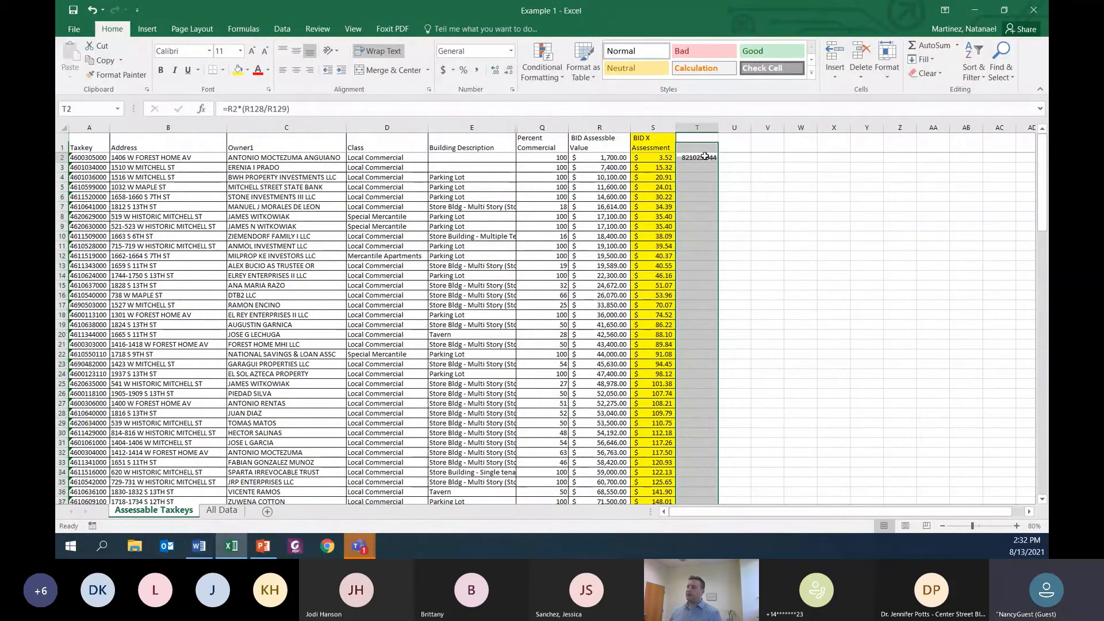
{"action": "left_click", "coordinate": [246, 109]}
{"action": "type", "text": "$"}
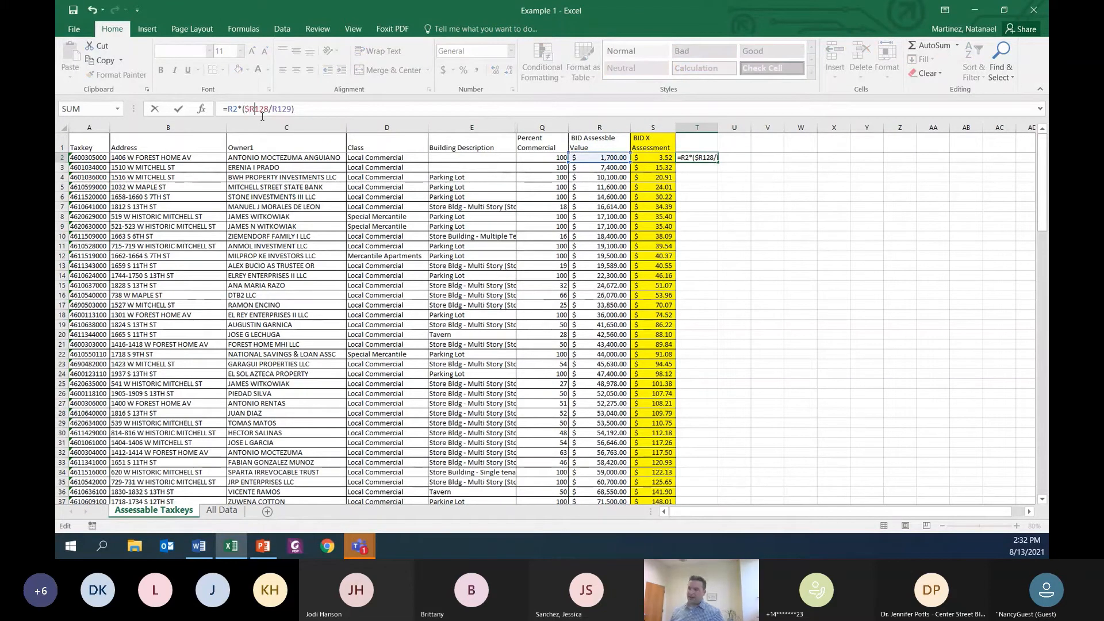
{"action": "type", "text": "$"}
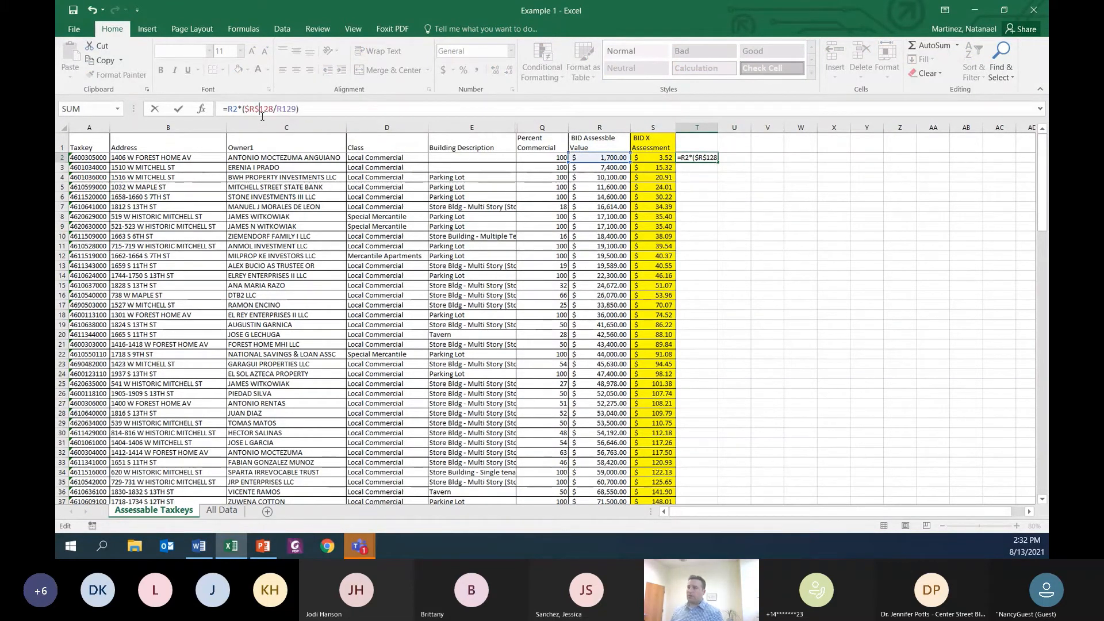
{"action": "type", "text": "$"}
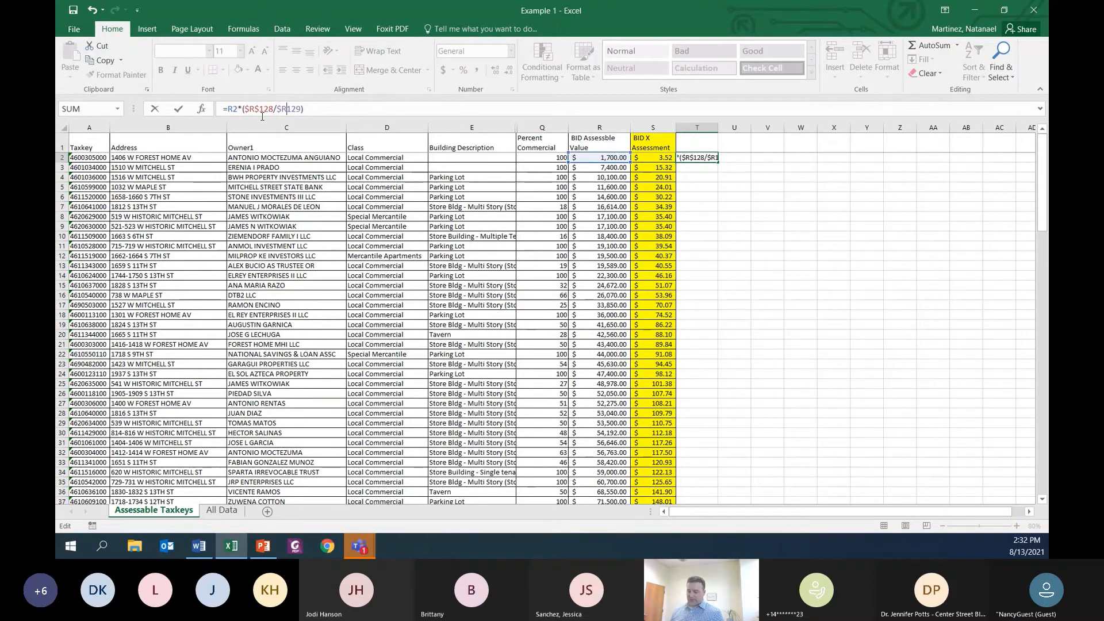
{"action": "type", "text": "$"}
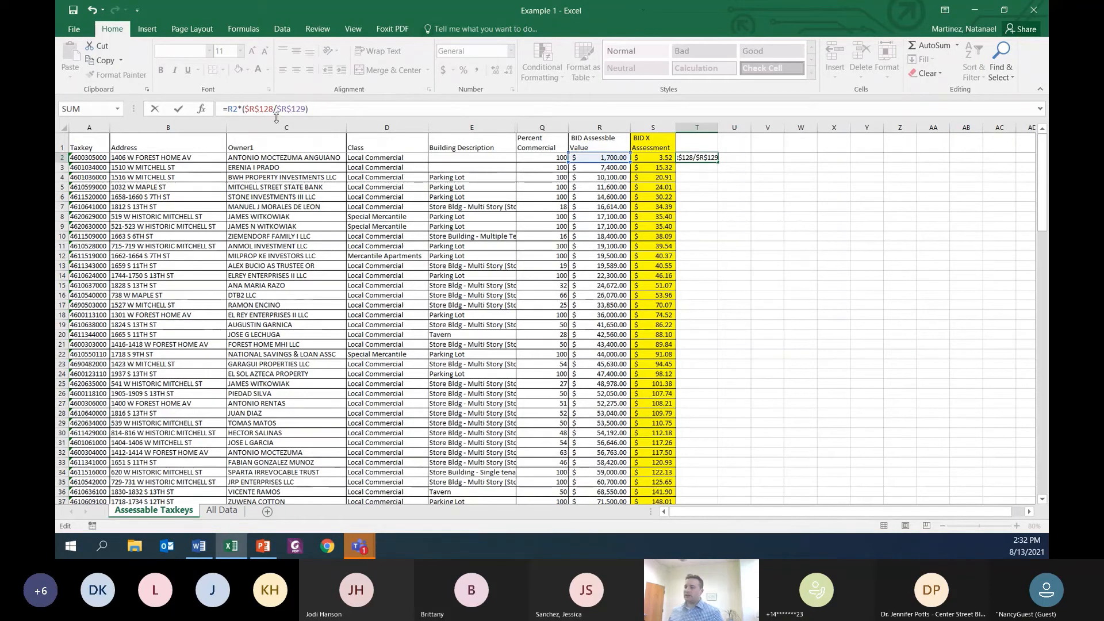
{"action": "key", "text": "Return"}
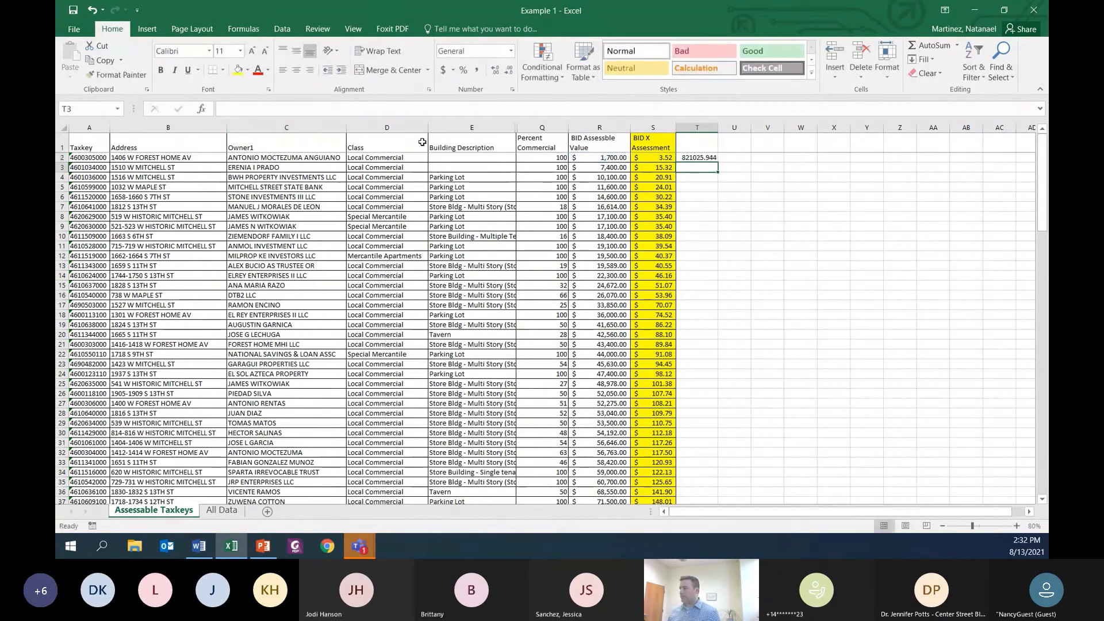
{"action": "left_click", "coordinate": [697, 128]}
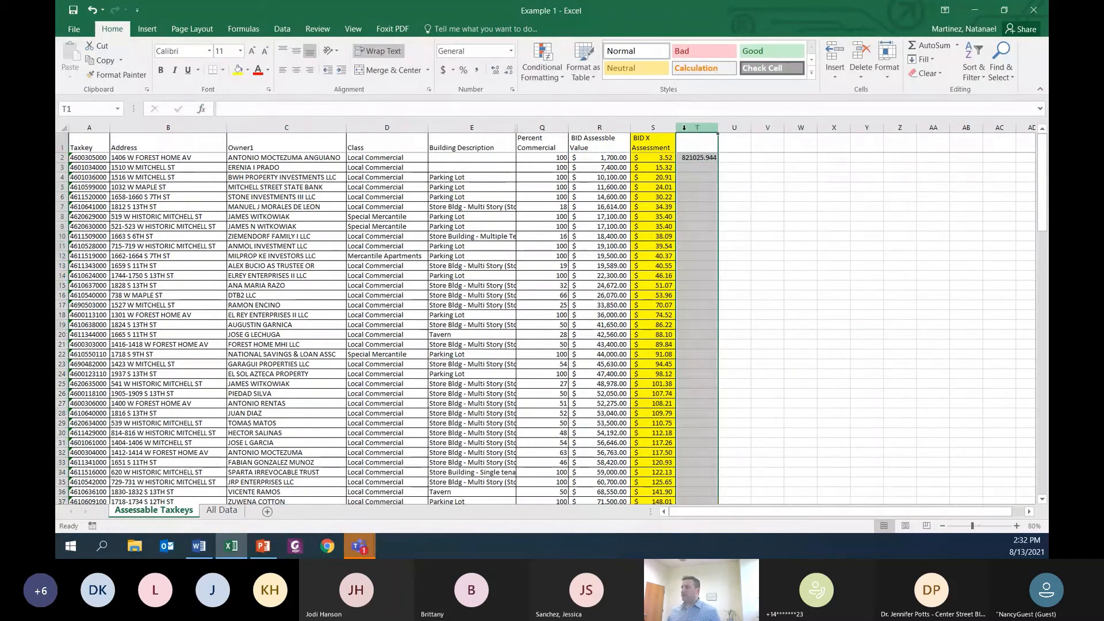
{"action": "left_click", "coordinate": [443, 71]}
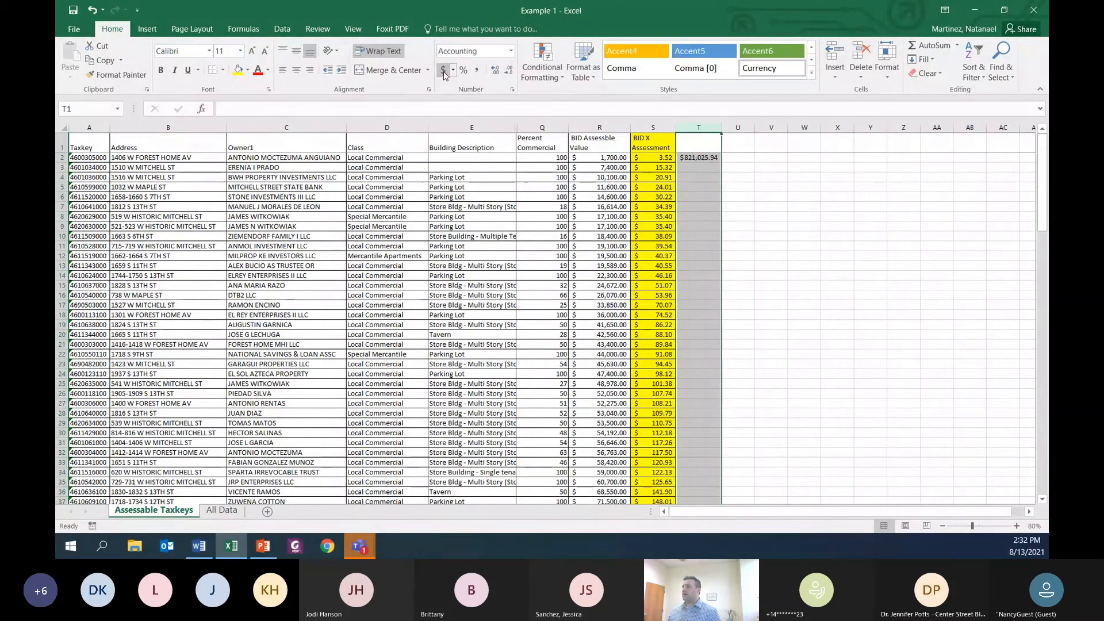
Step: Swap the ratio in T2 so the formula reads =R2*($R$129/$R$128), and fill it down through T127
{"action": "left_click", "coordinate": [699, 157]}
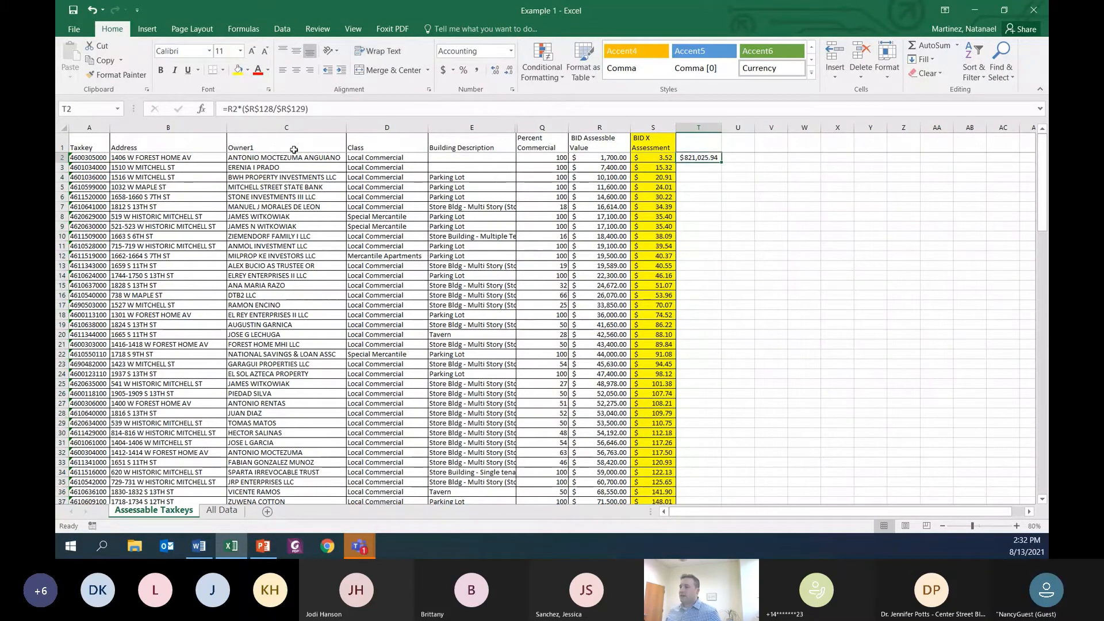
{"action": "left_click", "coordinate": [274, 109]}
{"action": "key", "text": "BackSpace"}
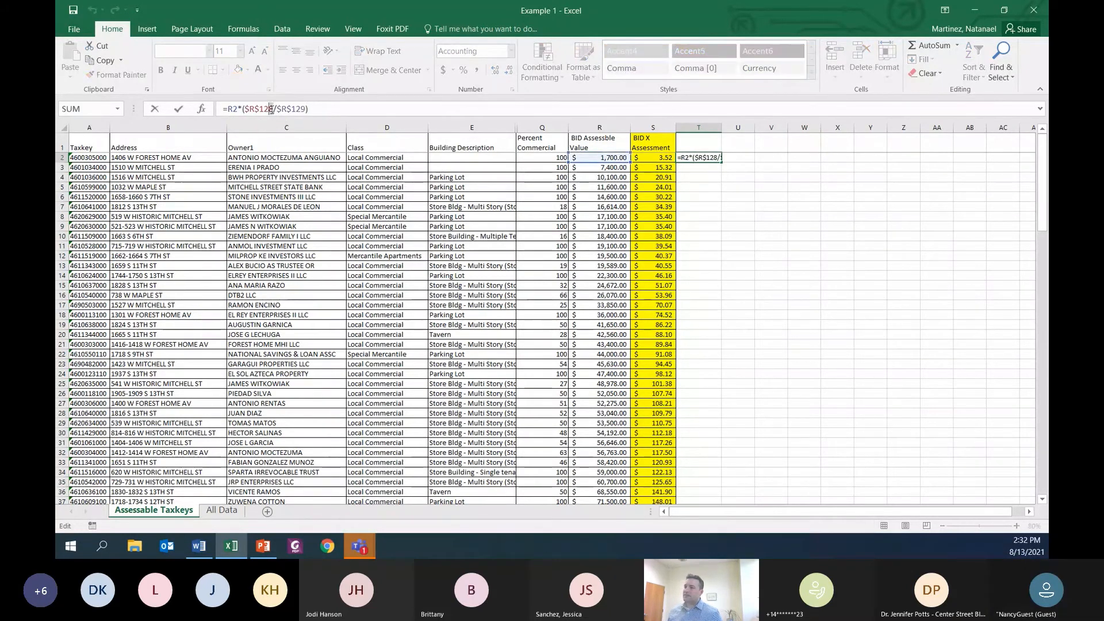
{"action": "type", "text": "9"}
{"action": "key", "text": "Right"}
{"action": "key", "text": "Right"}
{"action": "key", "text": "Right"}
{"action": "key", "text": "Right"}
{"action": "key", "text": "Right"}
{"action": "key", "text": "Right"}
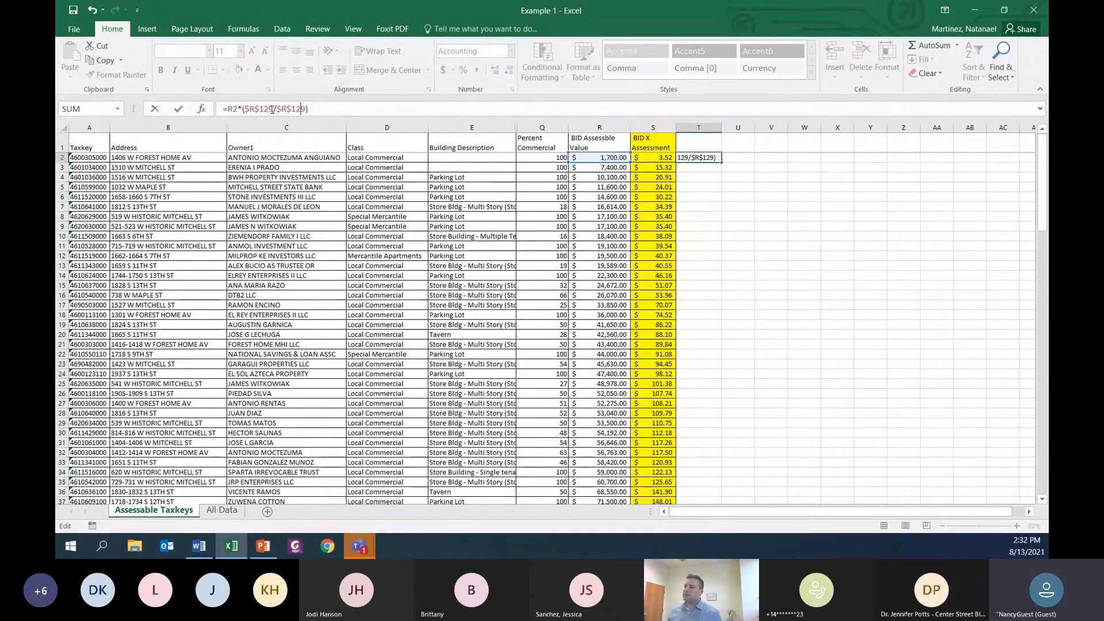
{"action": "type", "text": "8"}
{"action": "key", "text": "Return"}
{"action": "key", "text": "Up"}
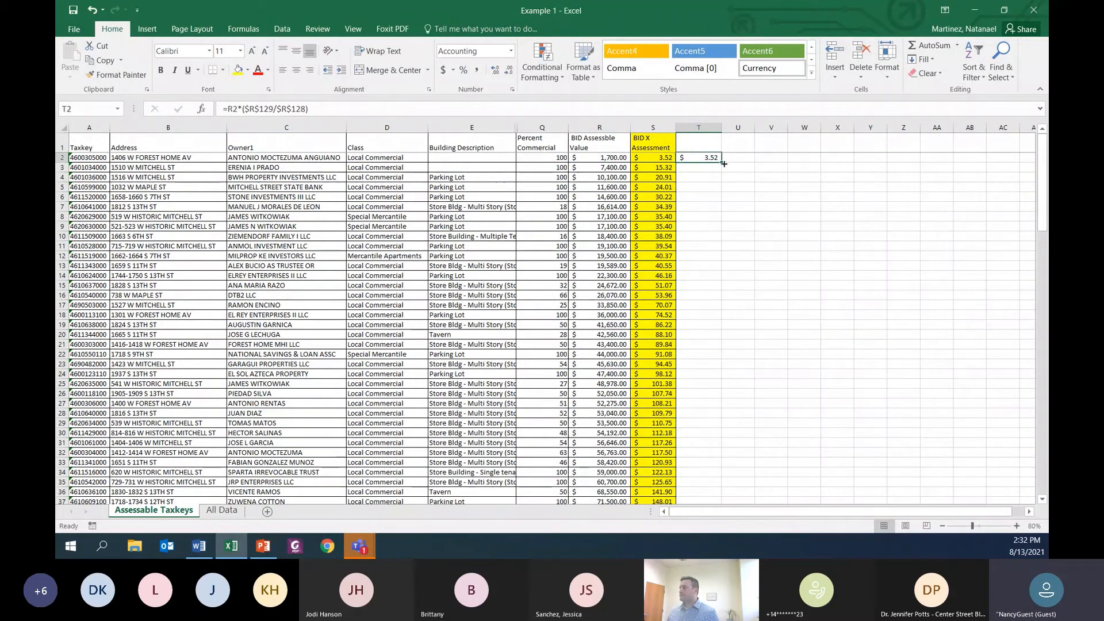
{"action": "left_click_drag", "start_coordinate": [723, 164], "coordinate": [714, 454]}
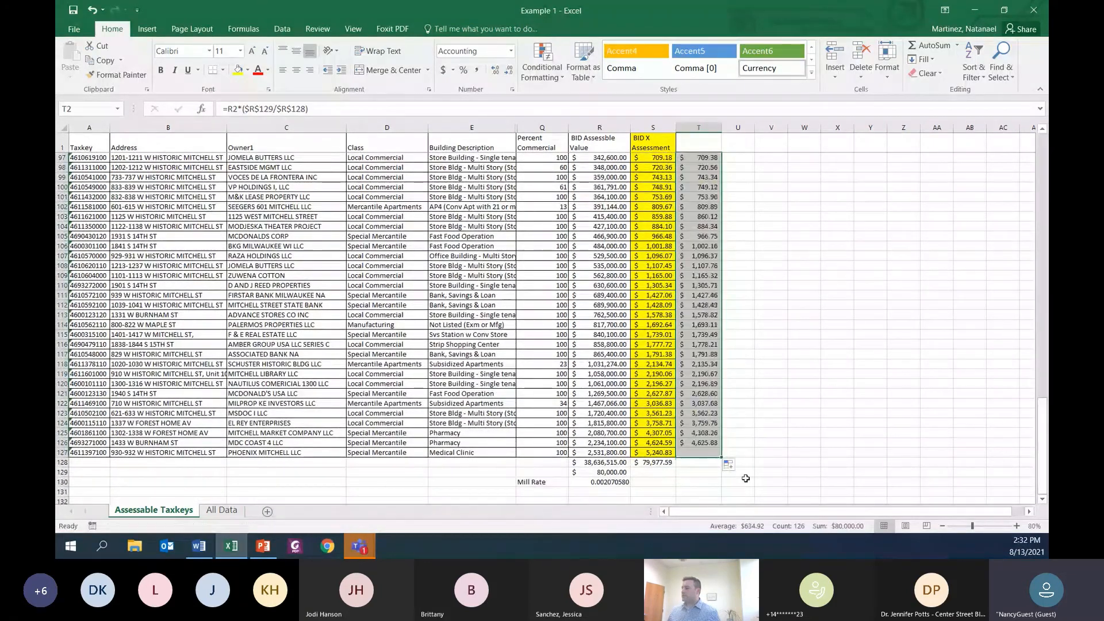
Step: Total the exact-rate assessments in T128 with =SUM(T2:T127)
{"action": "left_click", "coordinate": [706, 465]}
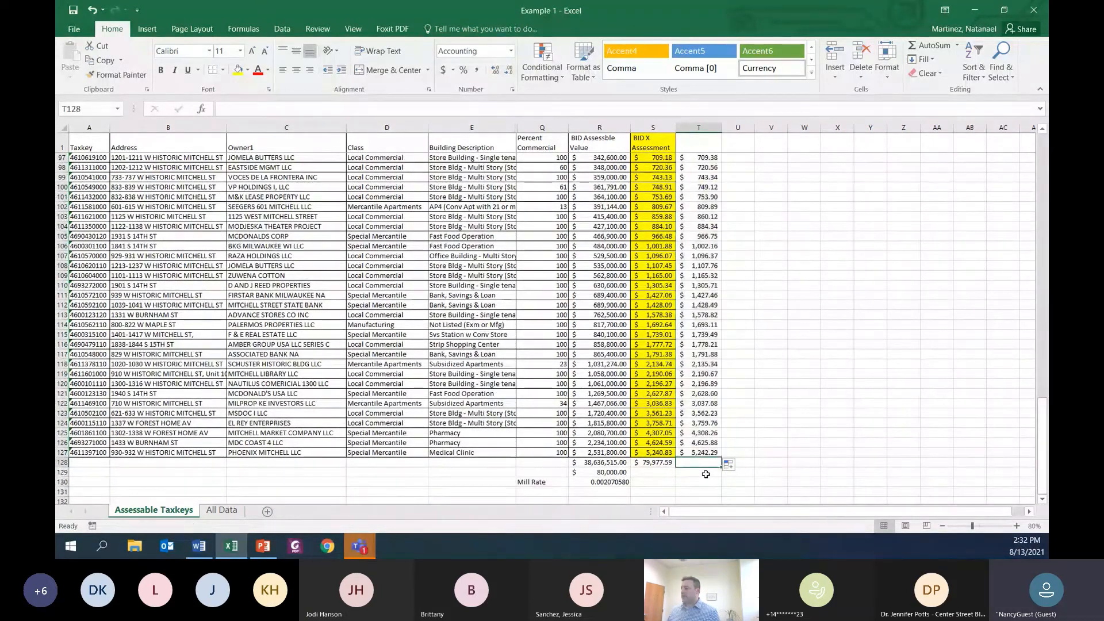
{"action": "left_click", "coordinate": [932, 46]}
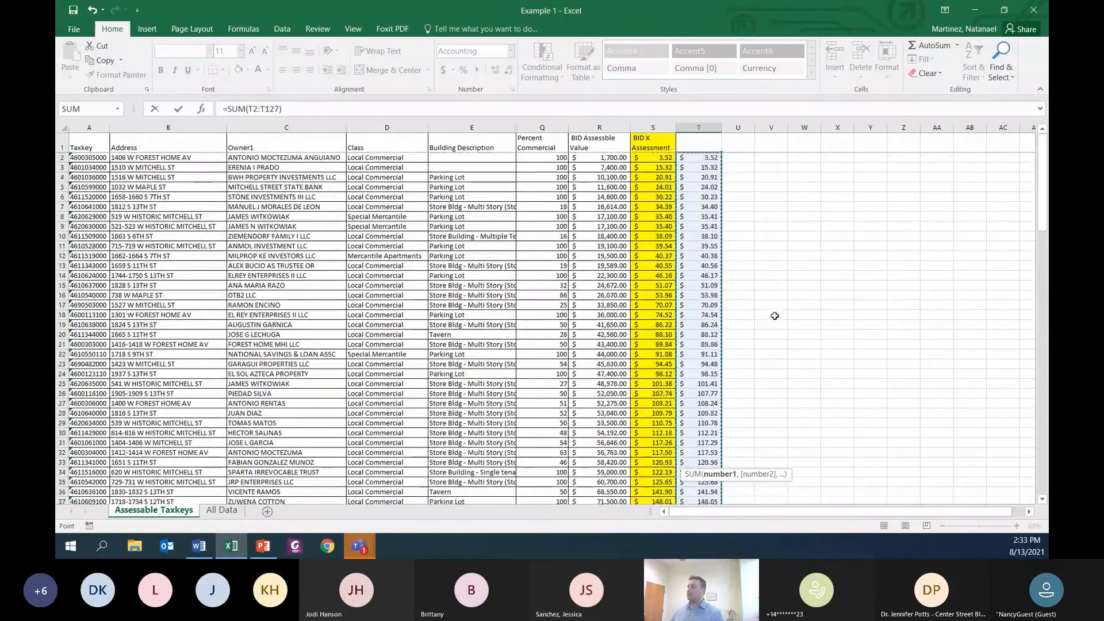
{"action": "key", "text": "Return"}
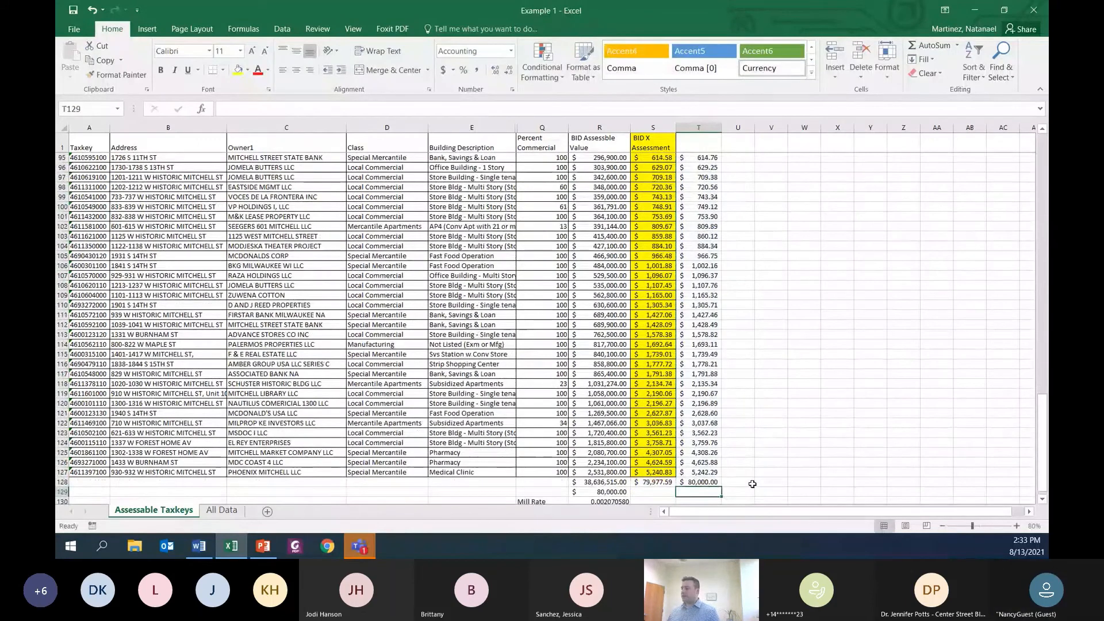
{"action": "left_click", "coordinate": [702, 483]}
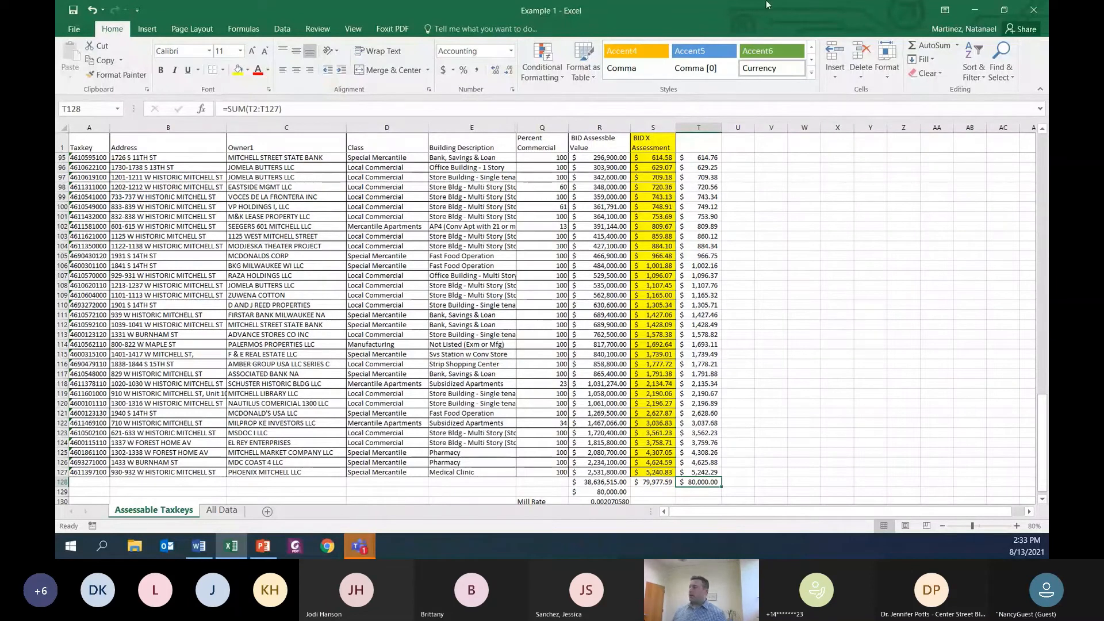
Step: Save and close the Example 1 workbook, and switch to PowerPoint to review the Example 3 unit rates
{"action": "left_click", "coordinate": [1033, 11]}
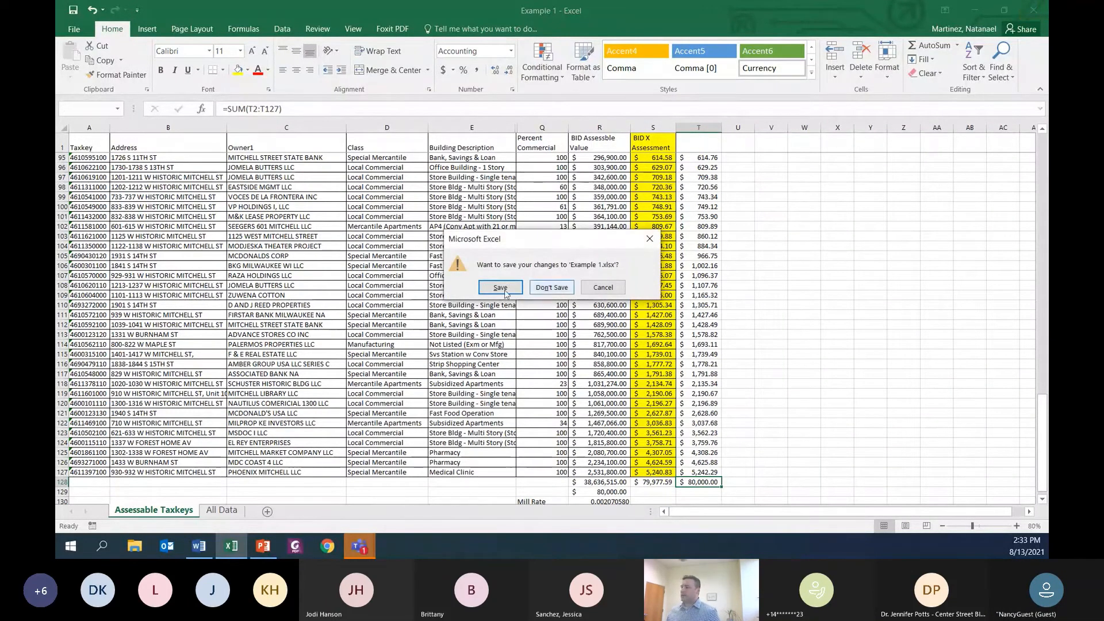
{"action": "left_click", "coordinate": [500, 287]}
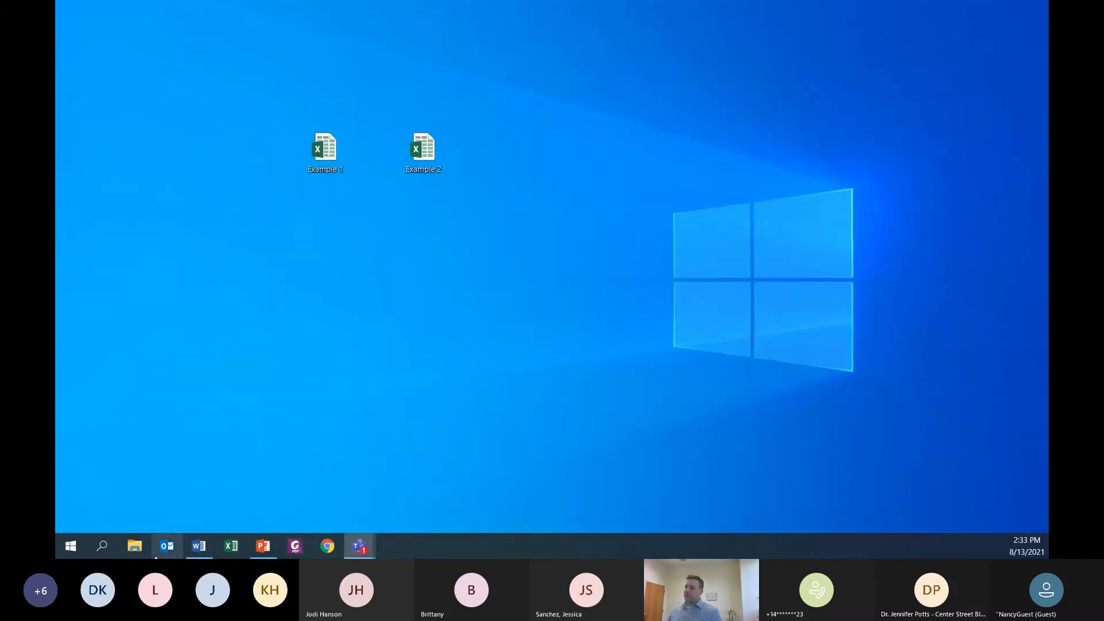
{"action": "left_click", "coordinate": [263, 547]}
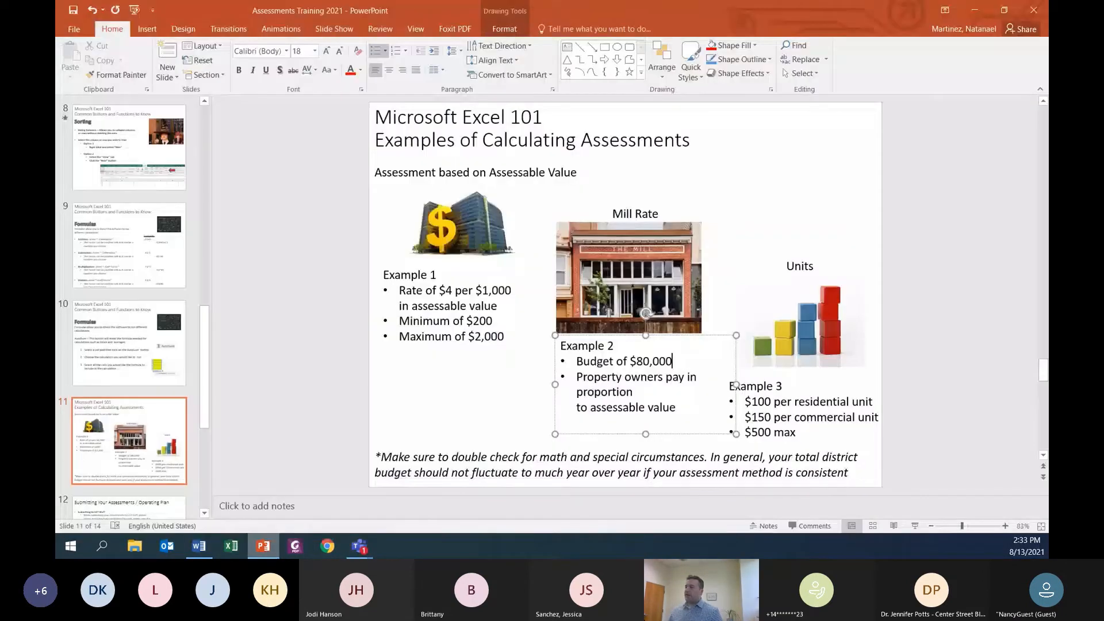
{"action": "left_click", "coordinate": [819, 352]}
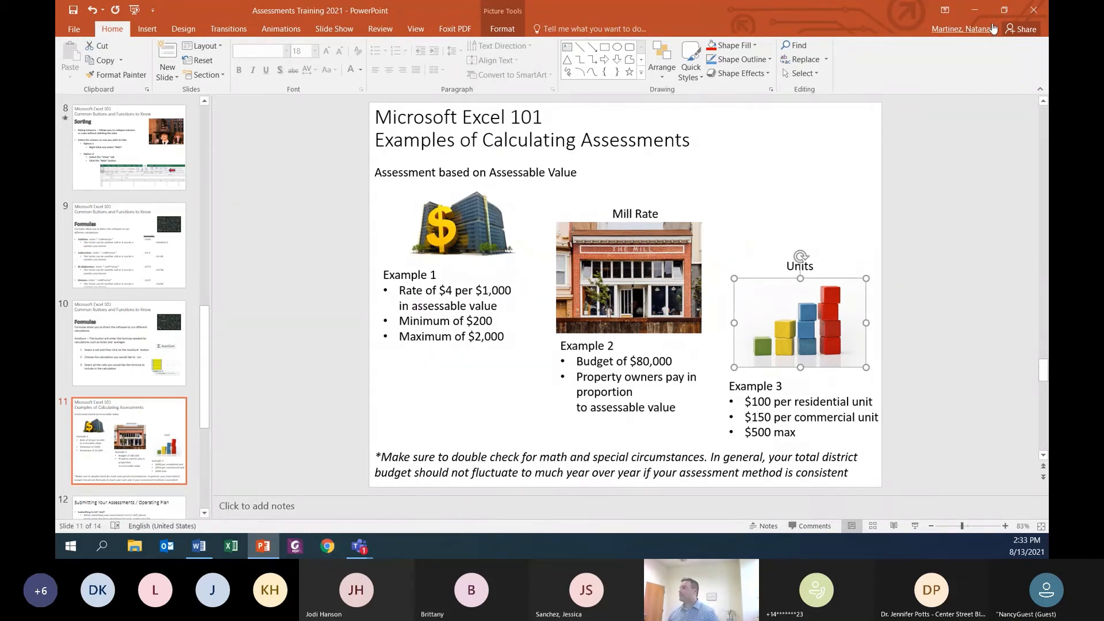
Step: Put the presentation out of view and open the Example 2 workbook from the desktop in a maximized window
{"action": "left_click", "coordinate": [985, 14]}
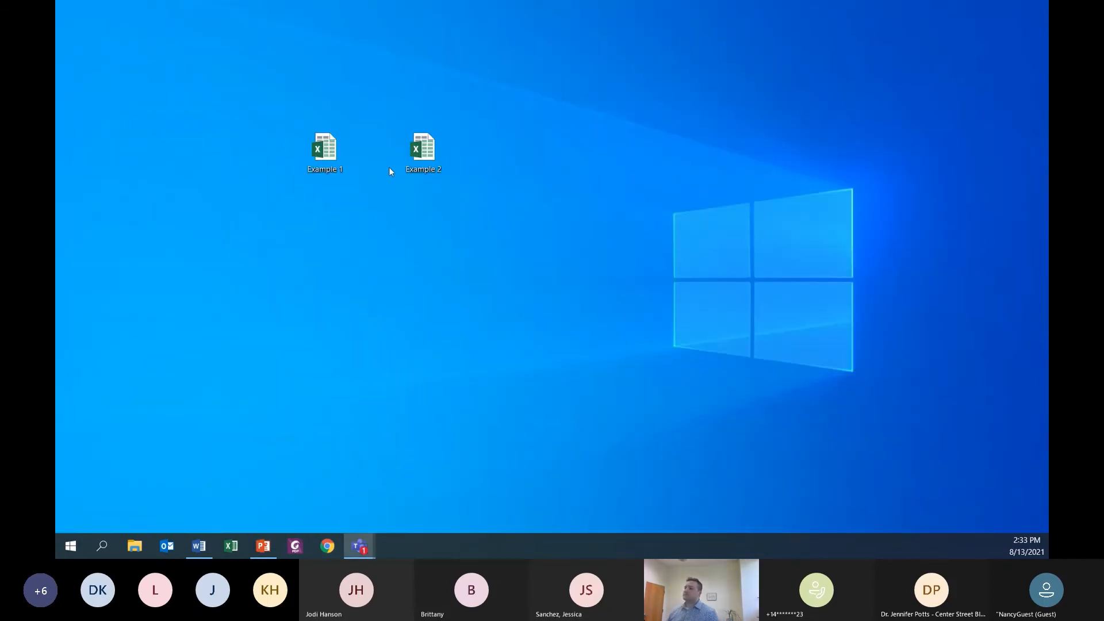
{"action": "double_click", "coordinate": [415, 166]}
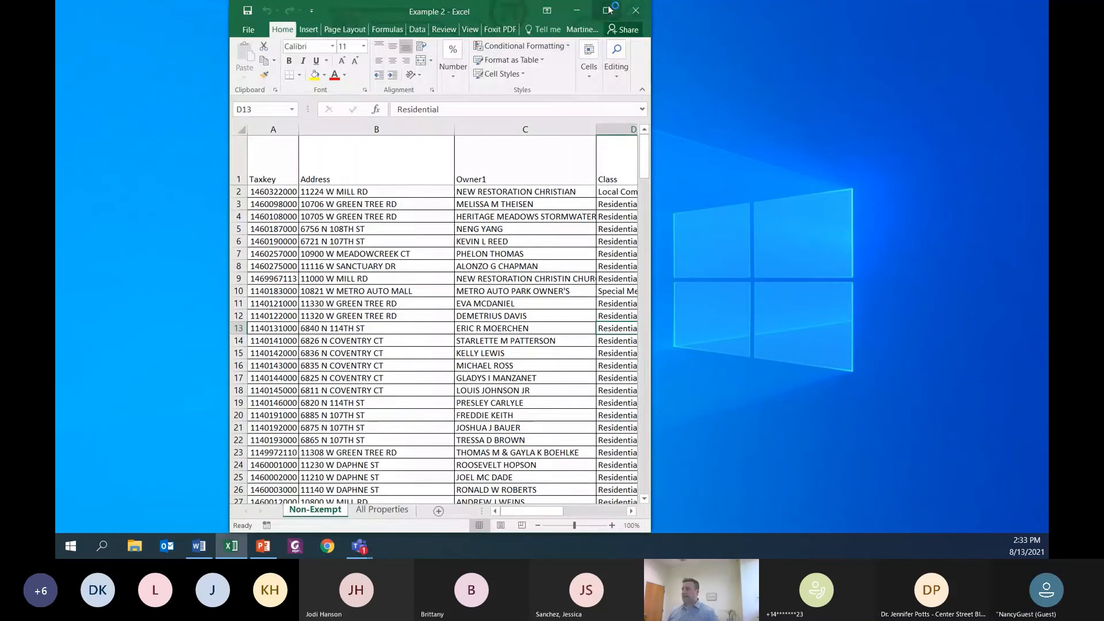
{"action": "left_click", "coordinate": [607, 10]}
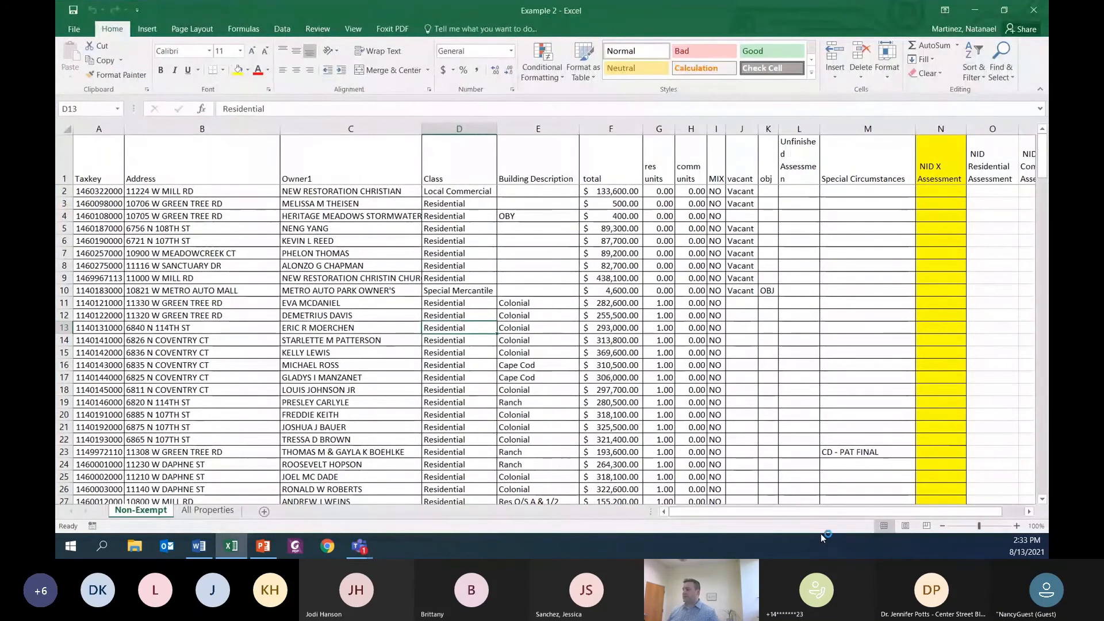
Step: Try hiding columns F through M on the Non-Exempt sheet, and undo the hiding
{"action": "left_click_drag", "start_coordinate": [807, 512], "coordinate": [830, 516]}
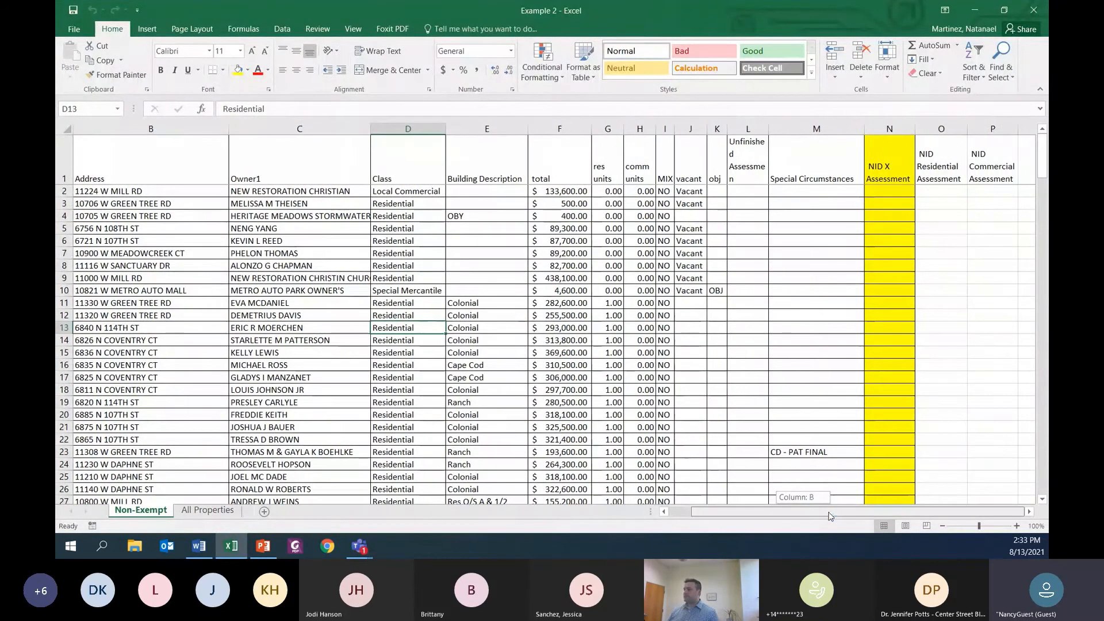
{"action": "left_click", "coordinate": [556, 129]}
{"action": "left_click_drag", "start_coordinate": [555, 129], "coordinate": [796, 145]}
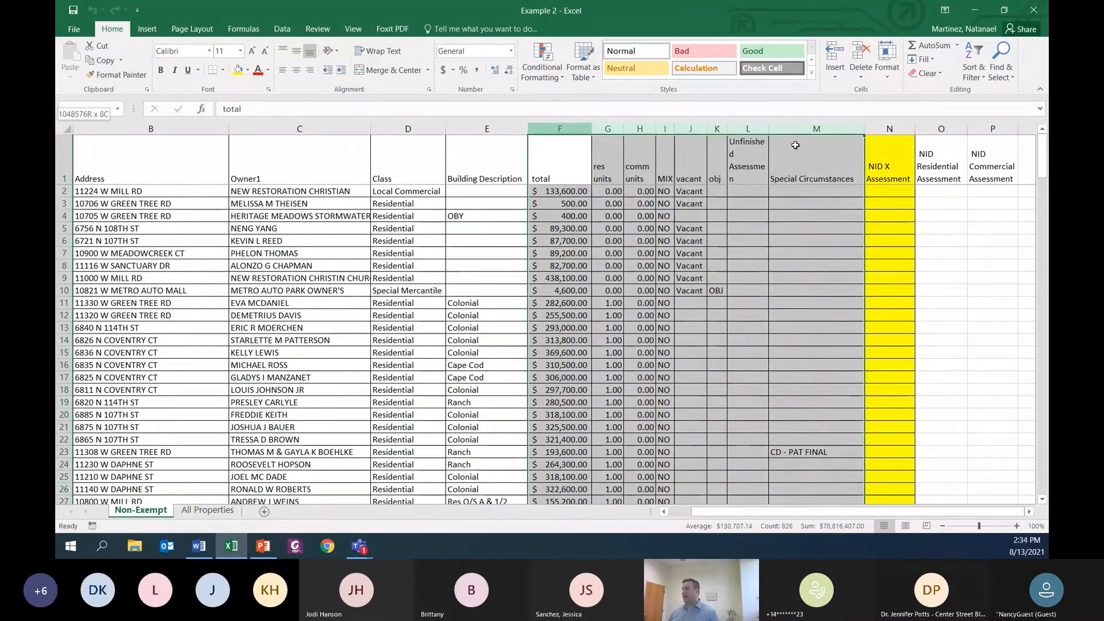
{"action": "left_click_drag", "start_coordinate": [795, 145], "coordinate": [795, 145]}
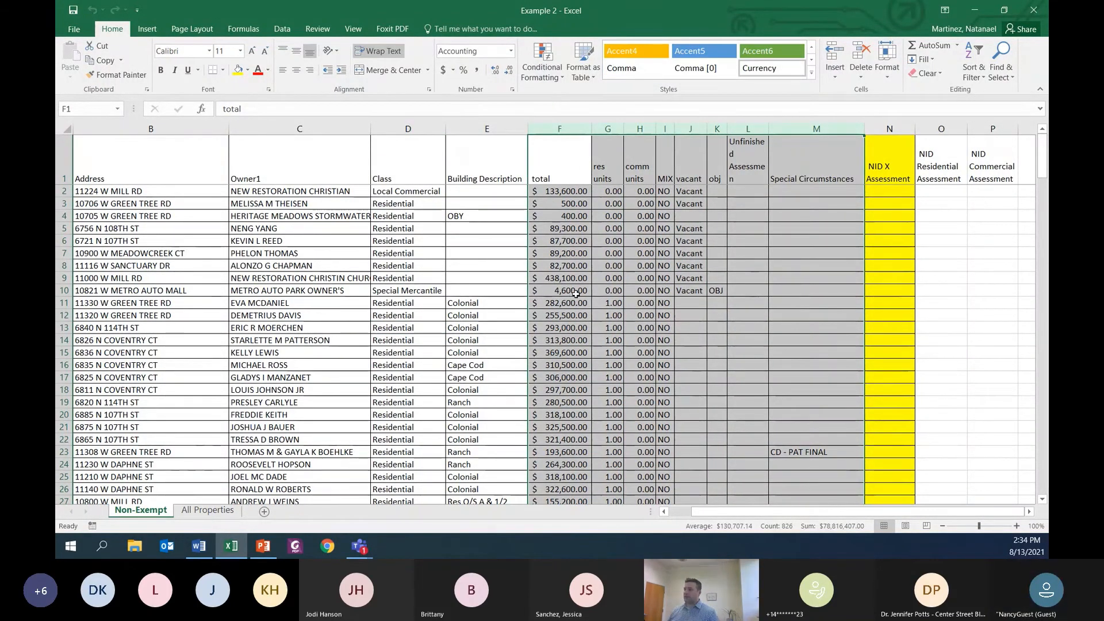
{"action": "right_click", "coordinate": [595, 320]}
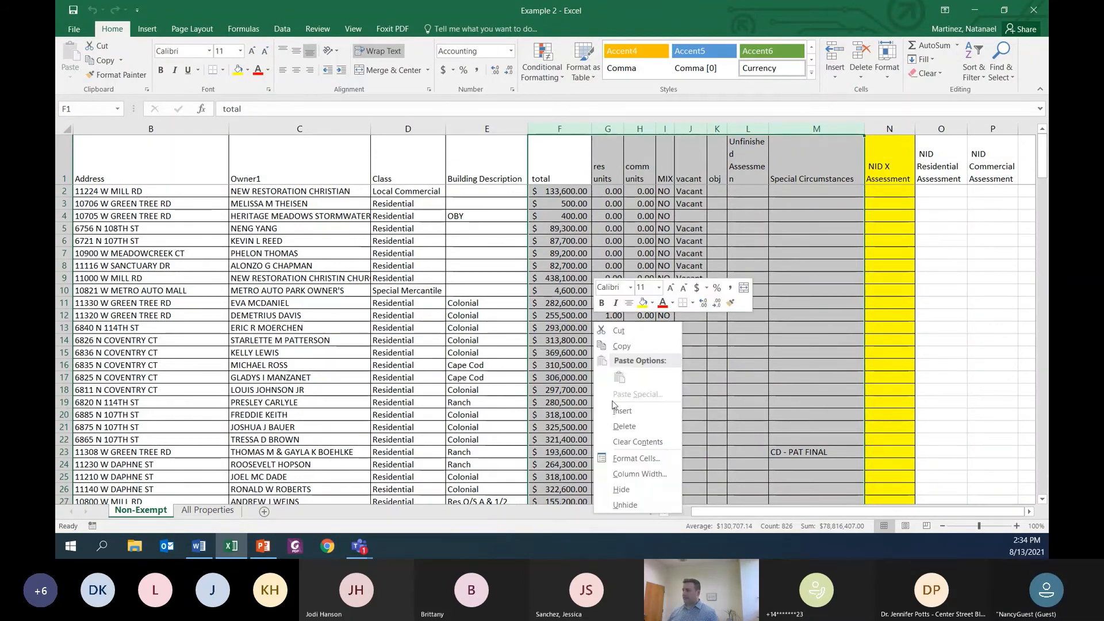
{"action": "left_click", "coordinate": [635, 488]}
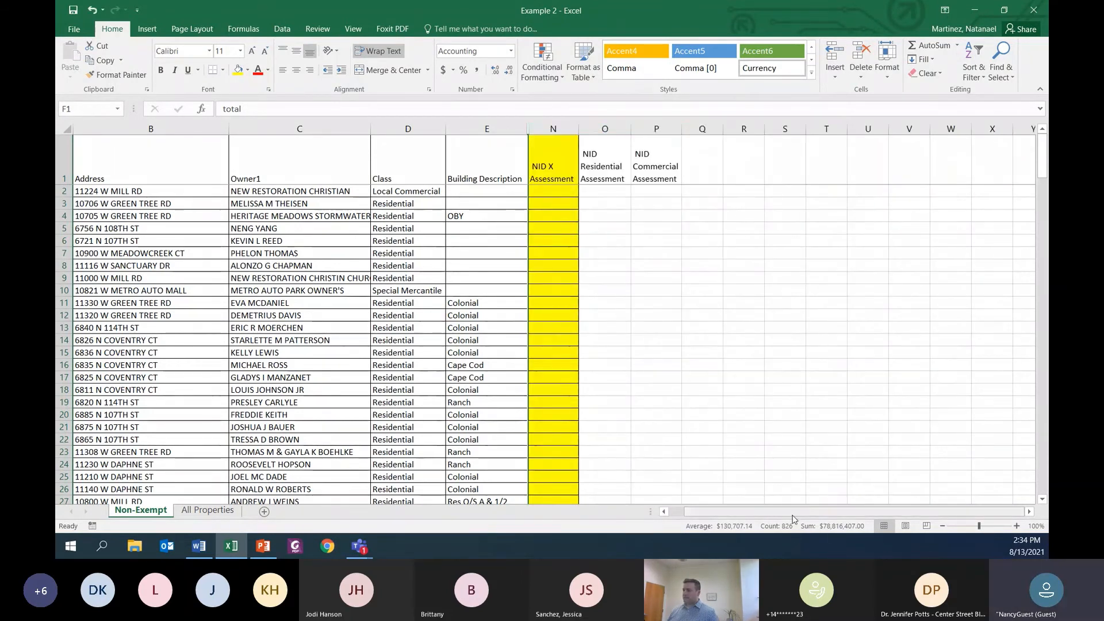
{"action": "left_click_drag", "start_coordinate": [779, 510], "coordinate": [685, 512]}
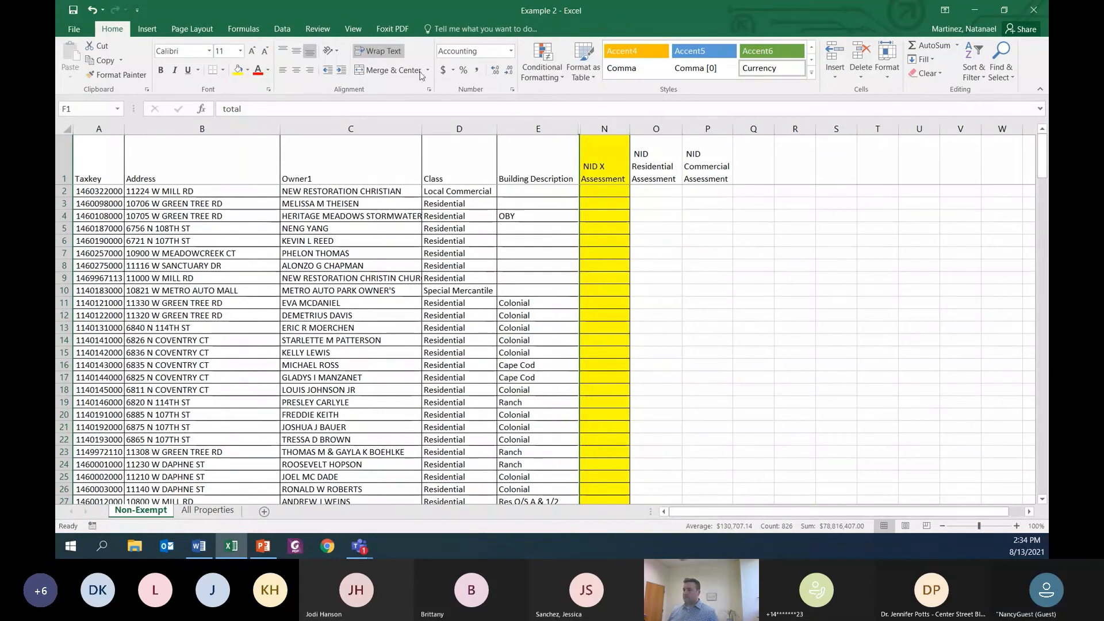
{"action": "key", "text": "ctrl+z"}
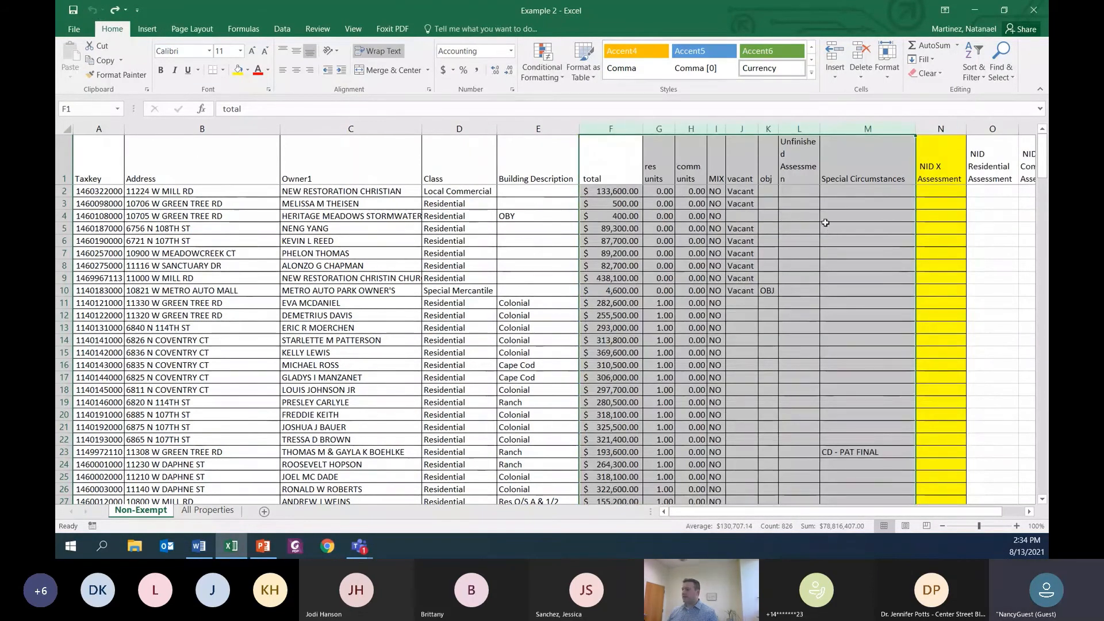
Step: Hide columns H through M on the Non-Exempt sheet
{"action": "left_click_drag", "start_coordinate": [692, 129], "coordinate": [868, 129]}
{"action": "right_click", "coordinate": [768, 355]}
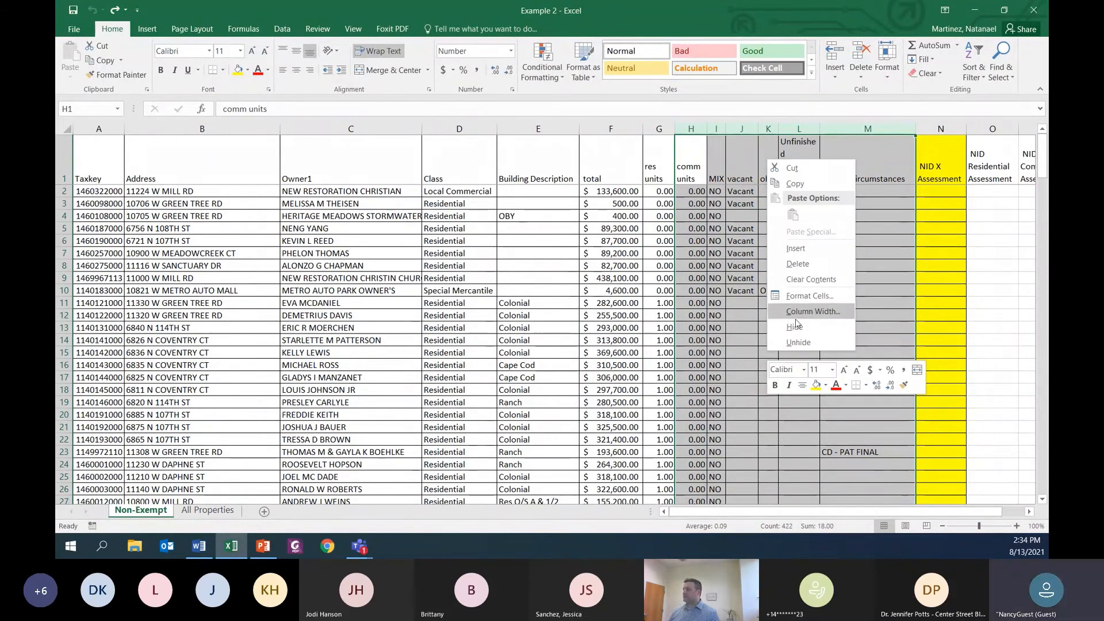
{"action": "left_click", "coordinate": [795, 327]}
Step: Check the Example 3 unit rates on the PowerPoint slide and return to the Example 2 workbook
{"action": "left_click", "coordinate": [748, 188]}
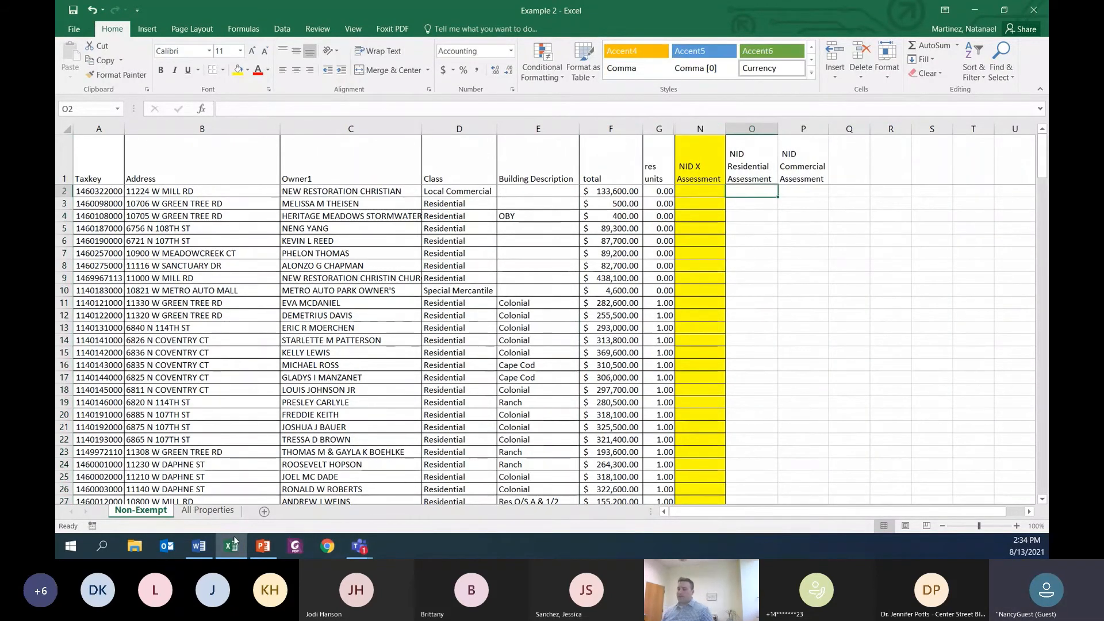
{"action": "left_click", "coordinate": [262, 545]}
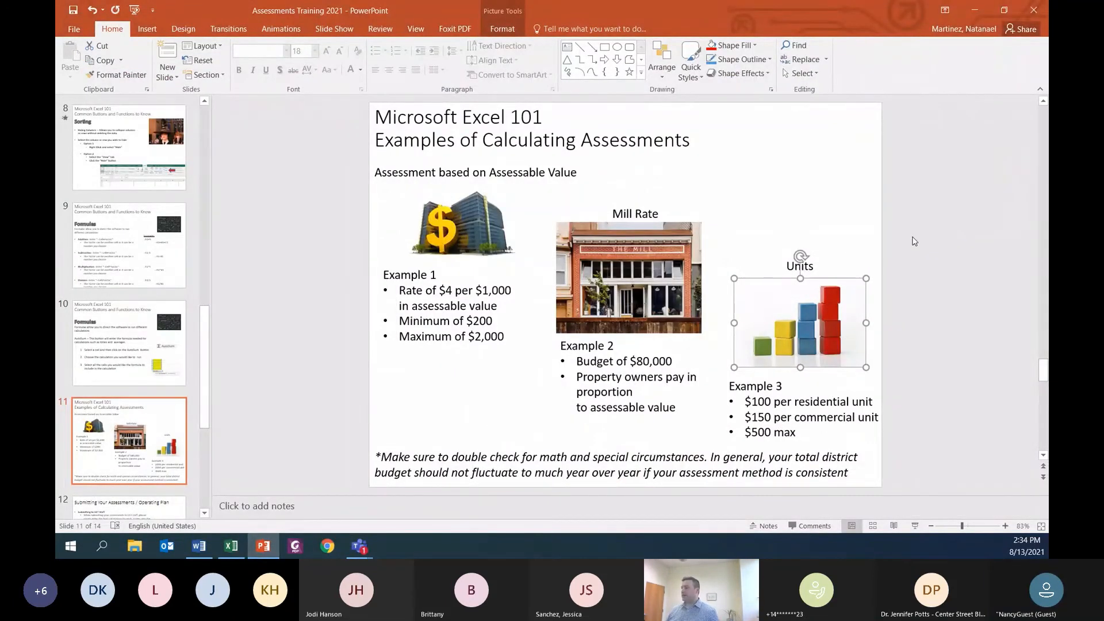
{"action": "left_click", "coordinate": [976, 10]}
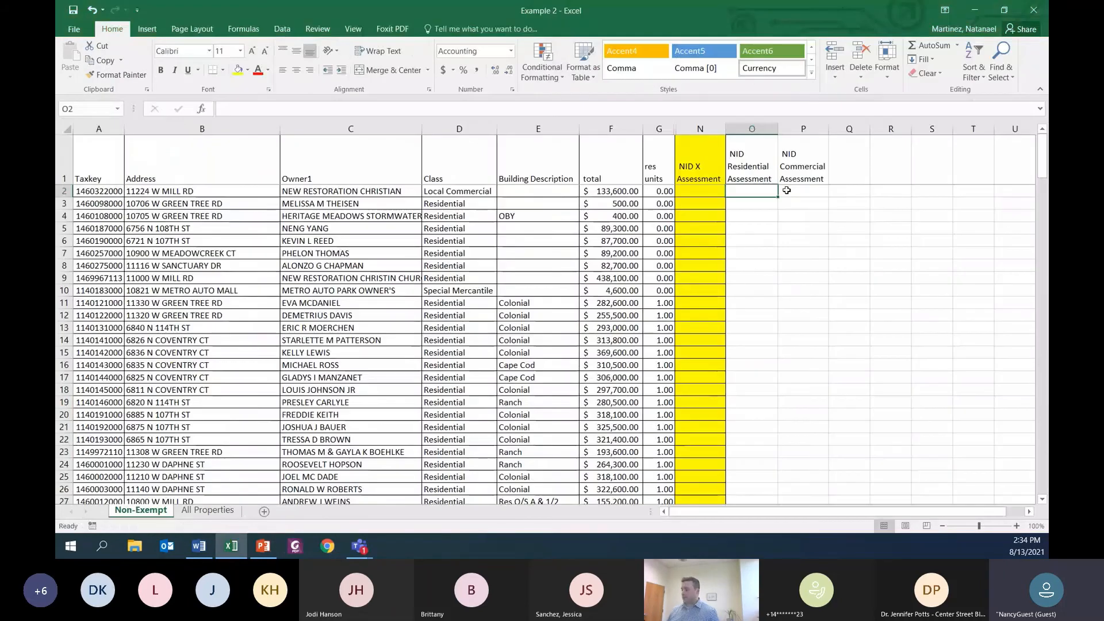
{"action": "type", "text": "="}
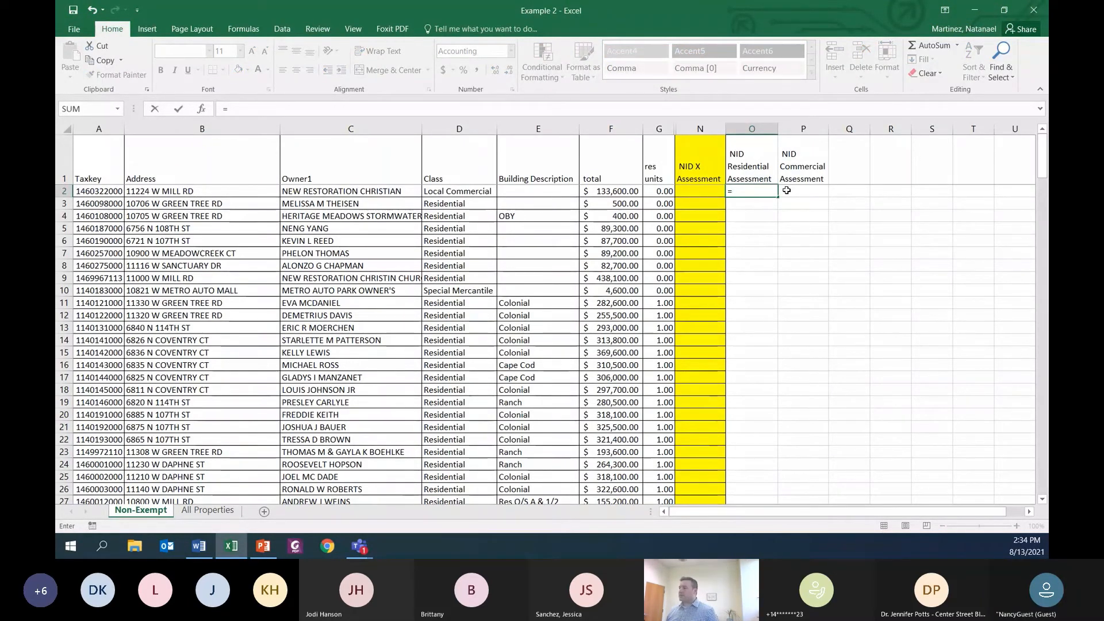
{"action": "left_click_drag", "start_coordinate": [660, 129], "coordinate": [700, 129]}
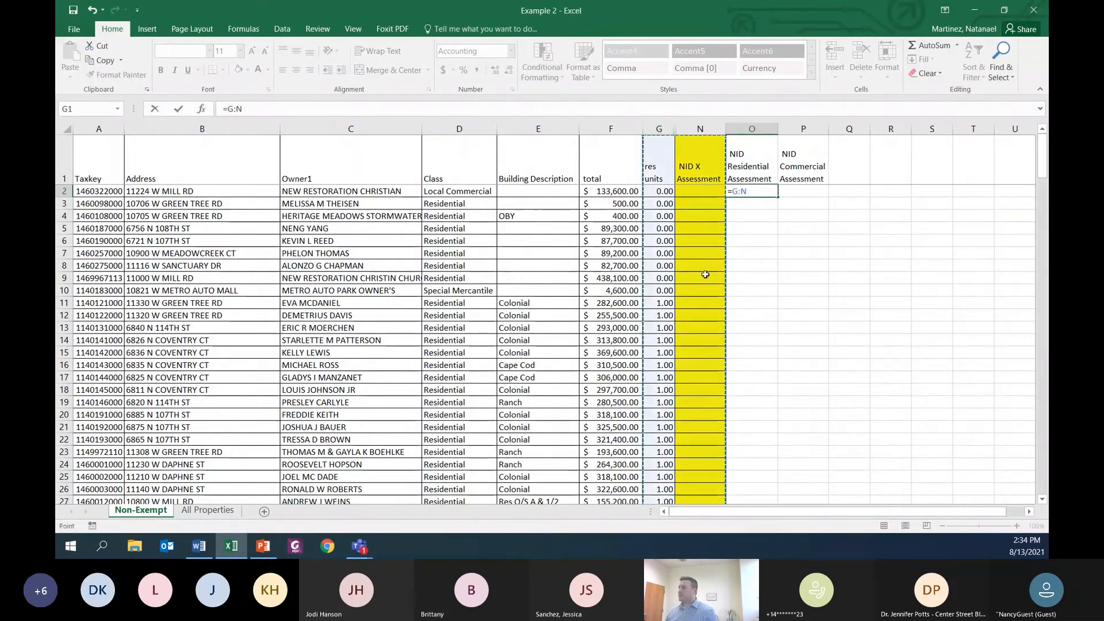
{"action": "left_click", "coordinate": [854, 350]}
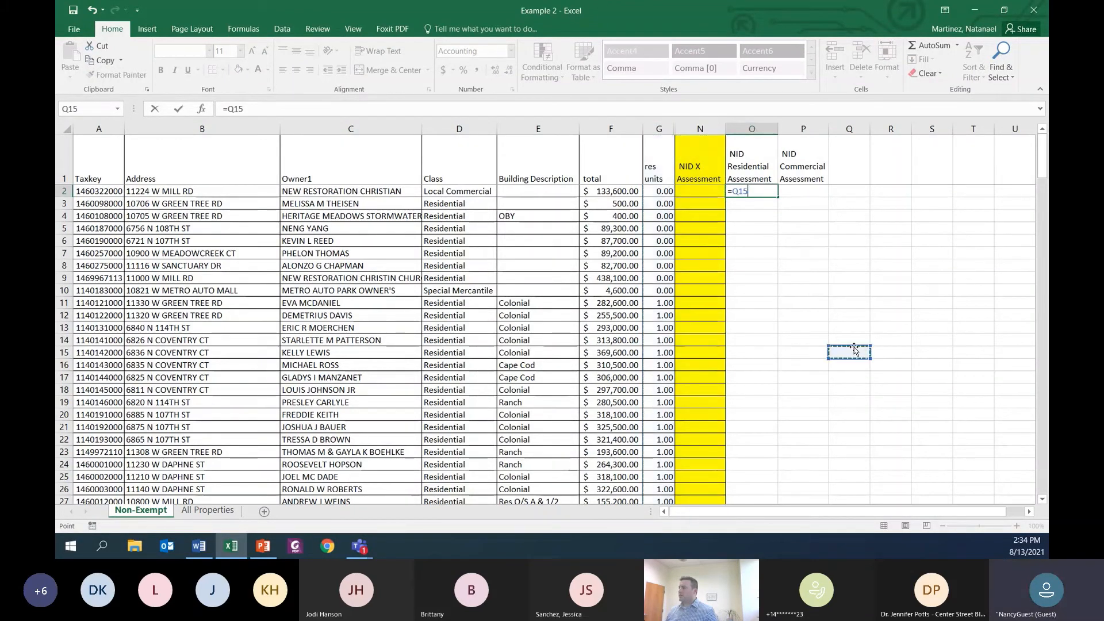
{"action": "key", "text": "Return"}
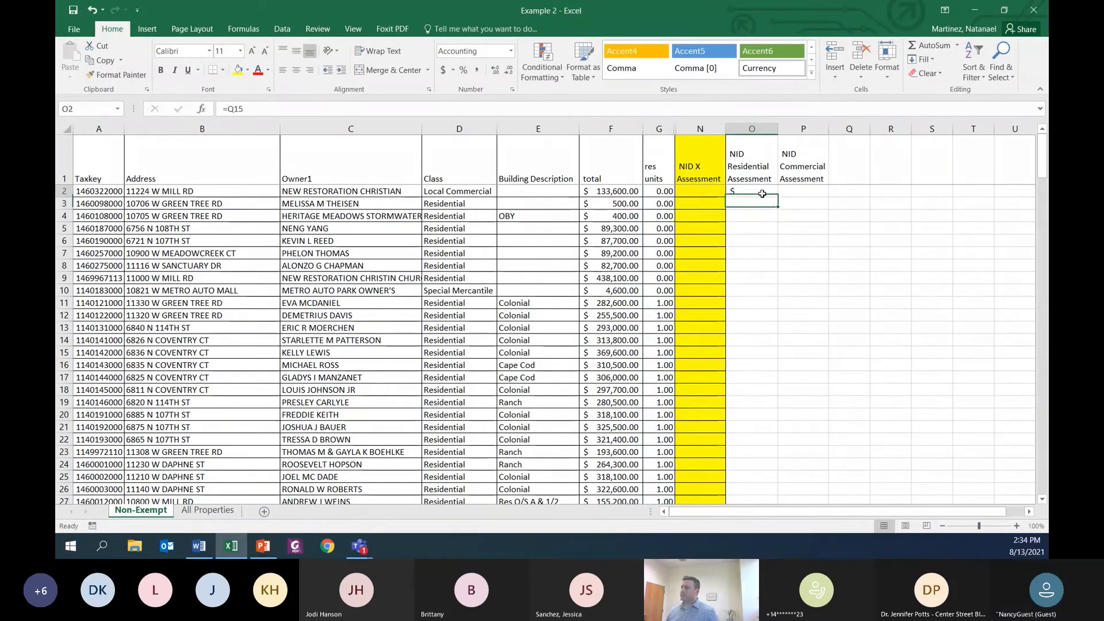
{"action": "left_click", "coordinate": [765, 193]}
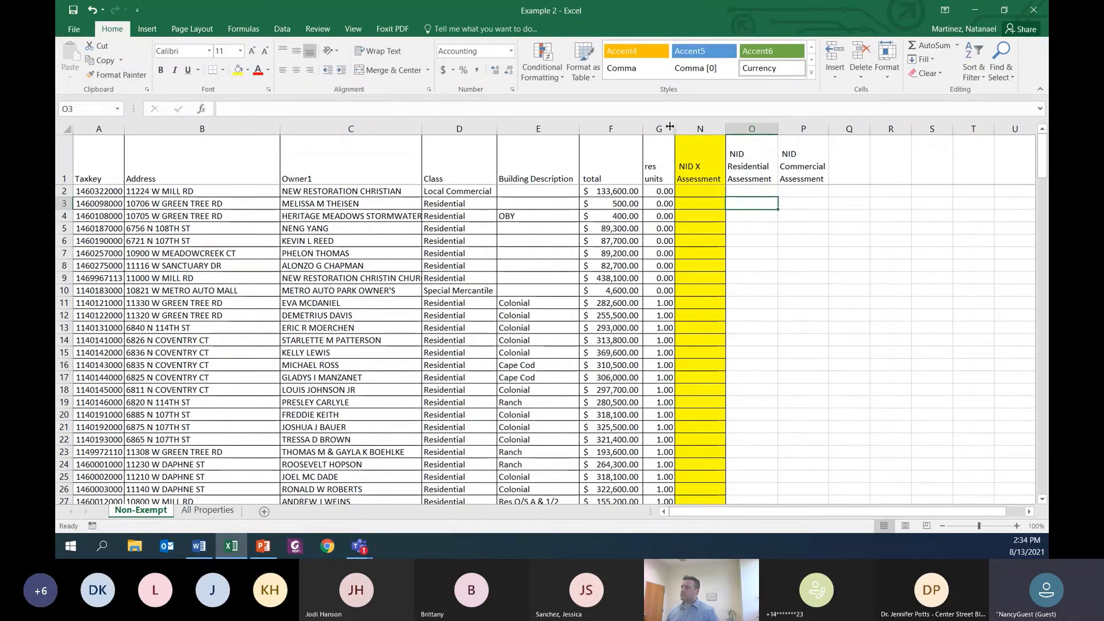
Step: Unhide the columns between G and N, and hide only columns I through M
{"action": "left_click_drag", "start_coordinate": [661, 129], "coordinate": [693, 134]}
{"action": "right_click", "coordinate": [697, 221]}
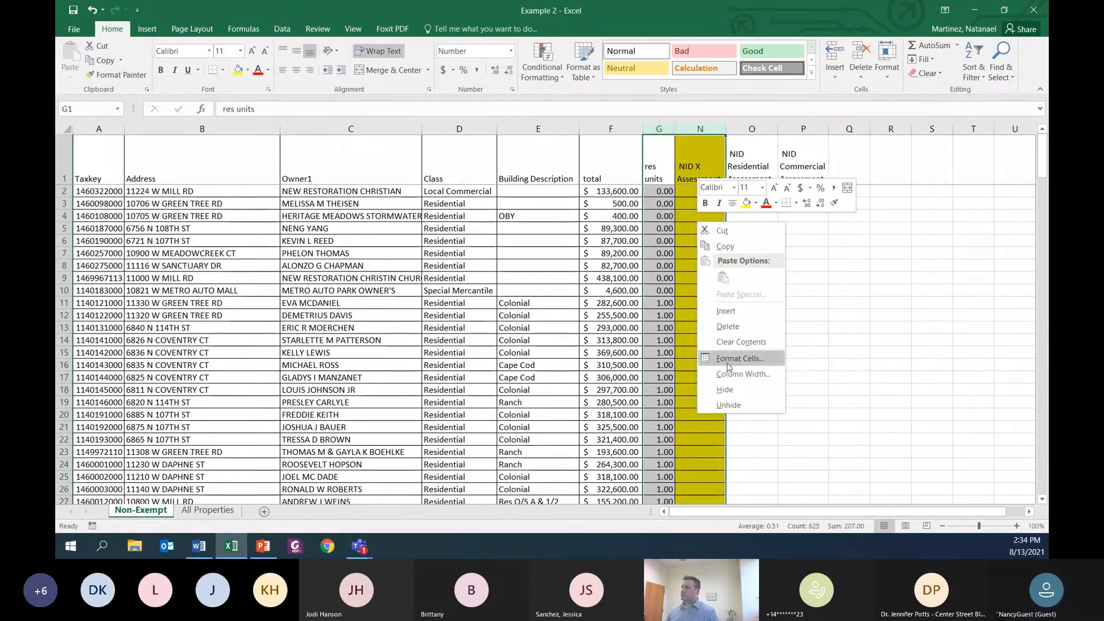
{"action": "left_click", "coordinate": [736, 402]}
{"action": "left_click_drag", "start_coordinate": [719, 129], "coordinate": [866, 130]}
{"action": "right_click", "coordinate": [810, 281]}
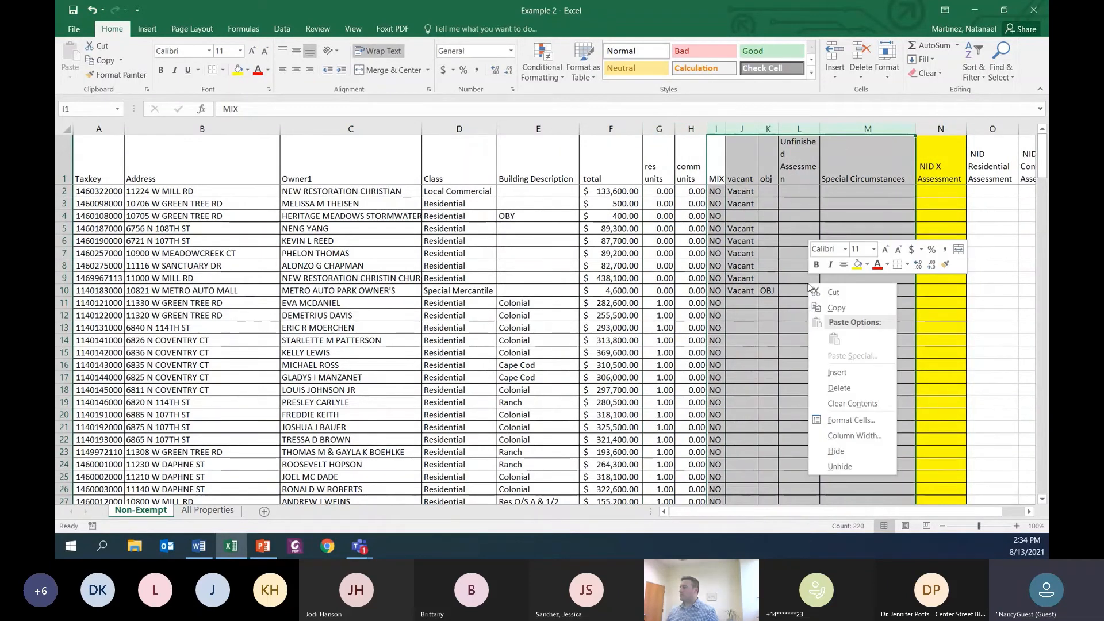
{"action": "left_click", "coordinate": [838, 451]}
Step: Enter the formula =G2*100 in O2 for the first NID Residential Assessment
{"action": "left_click", "coordinate": [778, 190]}
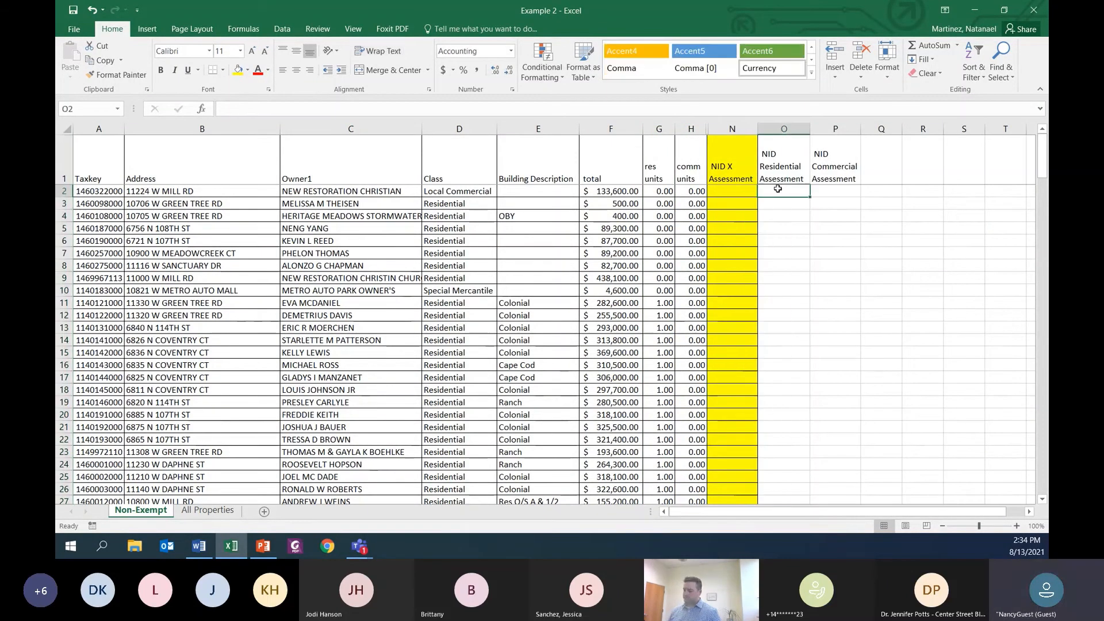
{"action": "type", "text": "="}
{"action": "key", "text": "Left"}
{"action": "key", "text": "Left"}
{"action": "key", "text": "Left"}
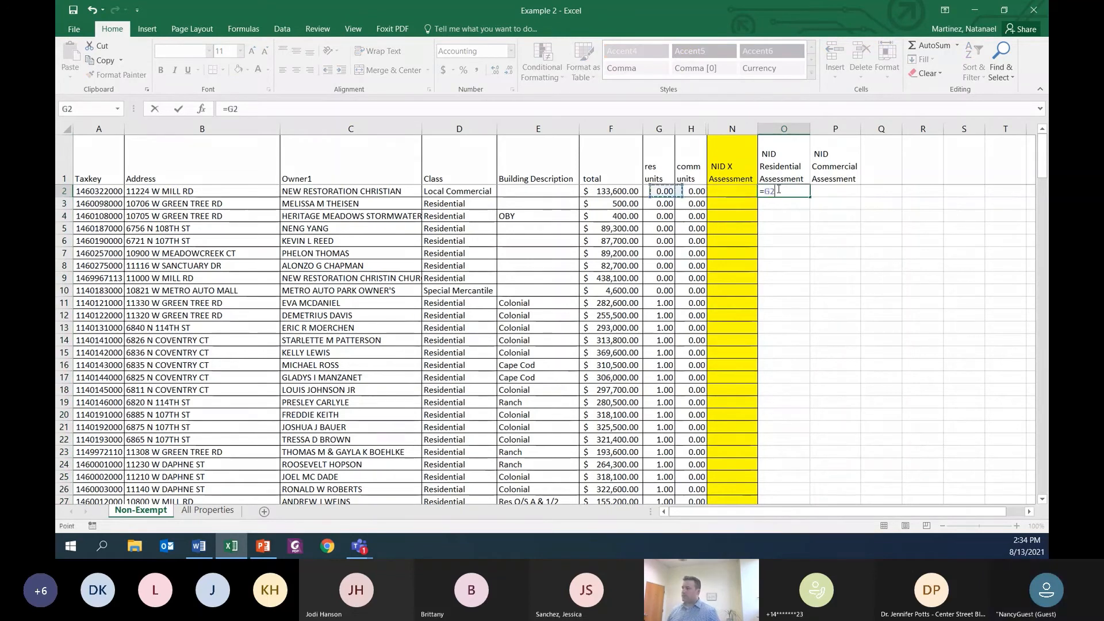
{"action": "type", "text": "*"}
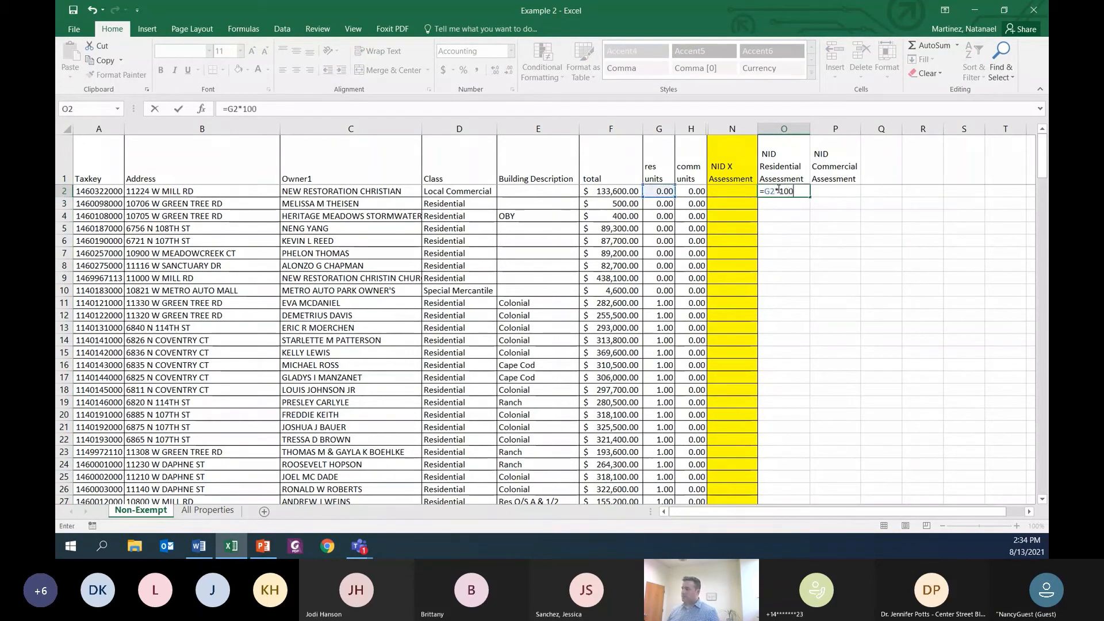
{"action": "type", "text": "100"}
{"action": "key", "text": "Tab"}
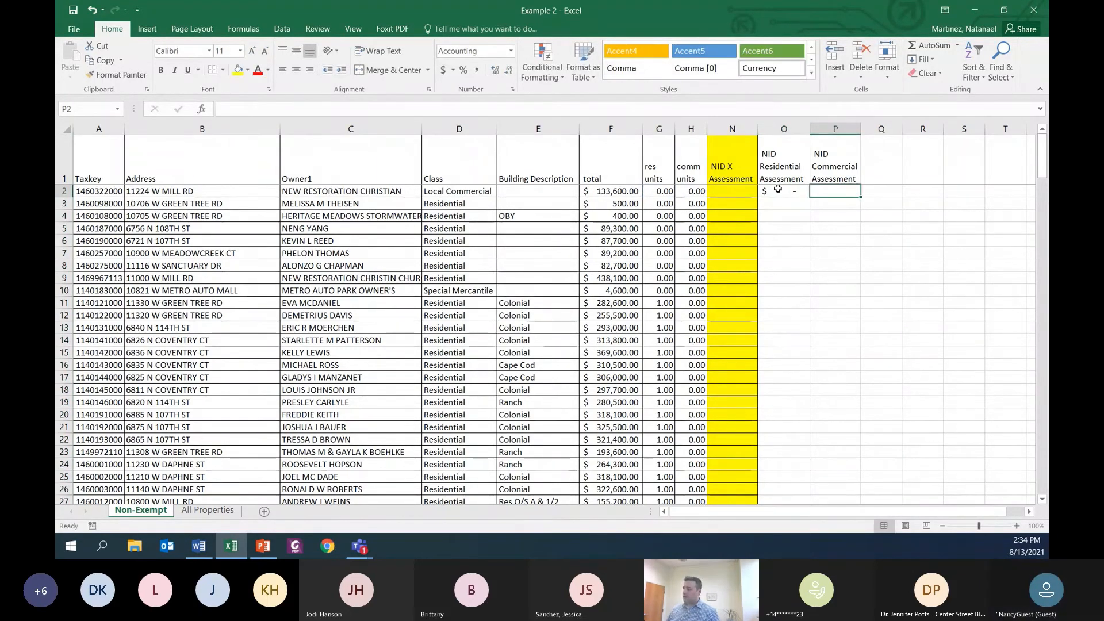
Step: Enter the formula =H2*150 in P2 for the first NID Commercial Assessment
{"action": "type", "text": "="}
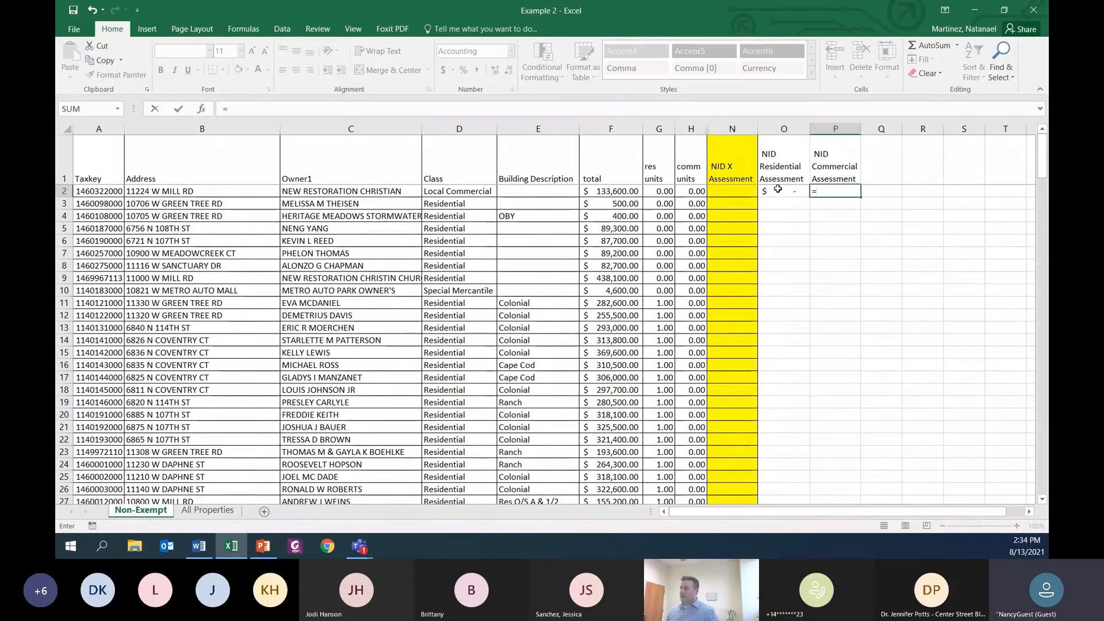
{"action": "left_click", "coordinate": [696, 194]}
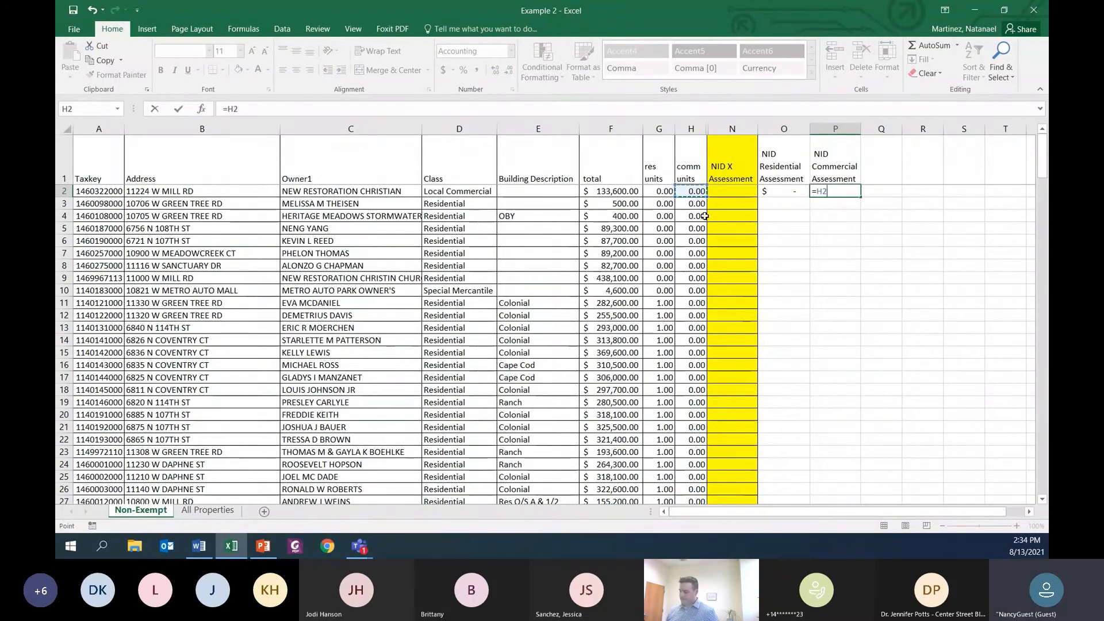
{"action": "type", "text": "*150"}
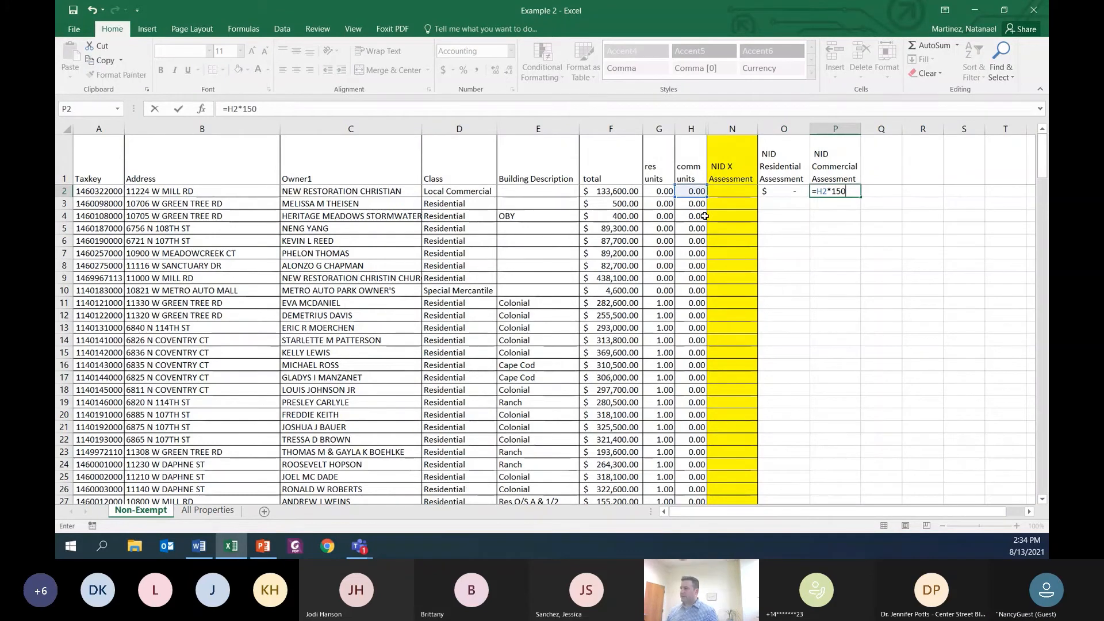
{"action": "key", "text": "Return"}
{"action": "key", "text": "Up"}
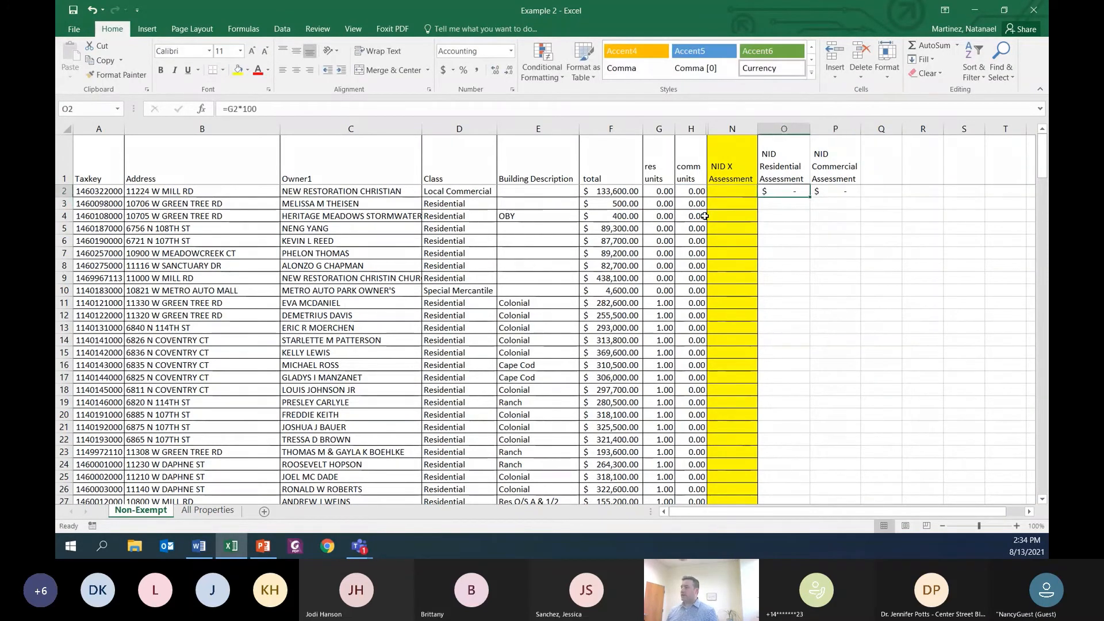
{"action": "key", "text": "Left"}
{"action": "key", "text": "Left"}
{"action": "key", "text": "Left"}
{"action": "key", "text": "Left"}
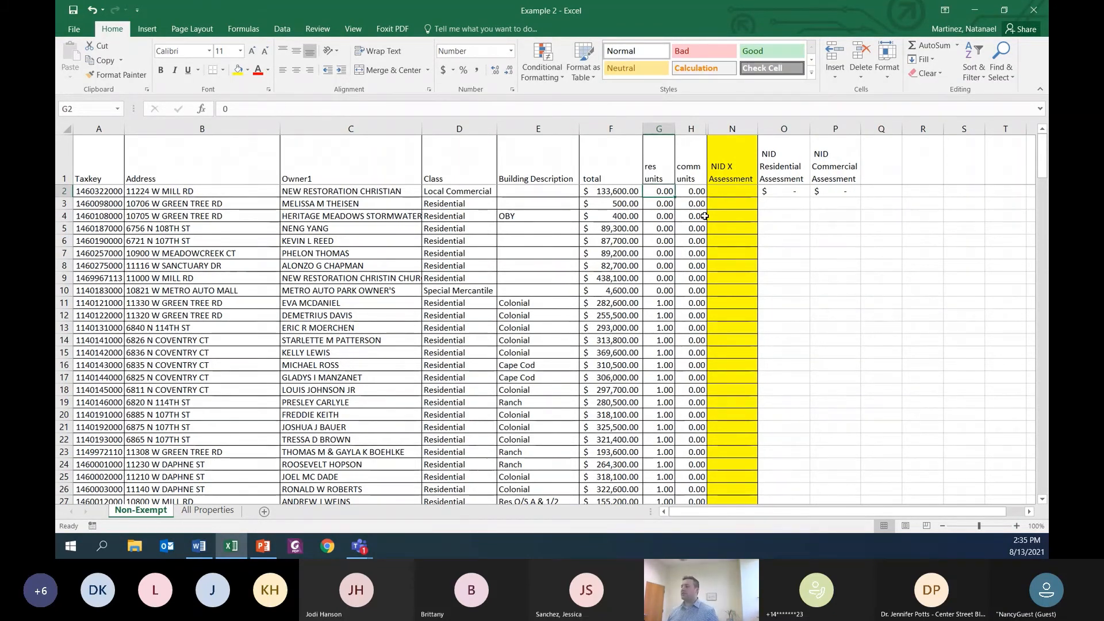
Step: Fill the residential and commercial assessment formulas from O2:P2 down to row 202
{"action": "left_click", "coordinate": [774, 192]}
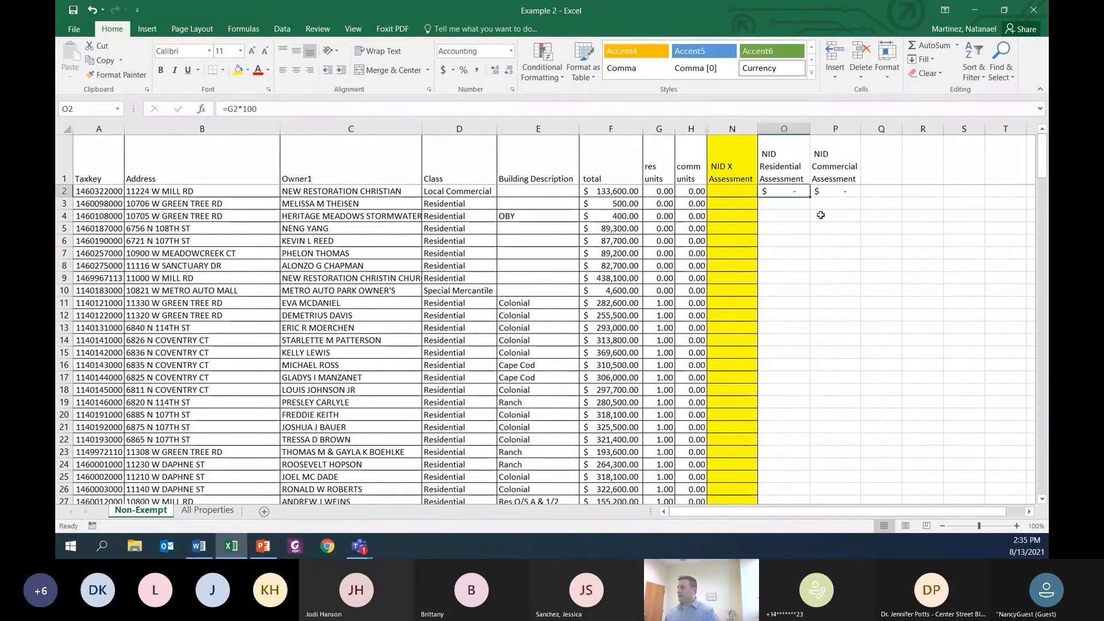
{"action": "left_click_drag", "start_coordinate": [797, 193], "coordinate": [862, 372]}
{"action": "scroll", "coordinate": [853, 287], "scroll_direction": "down", "scroll_amount": 3}
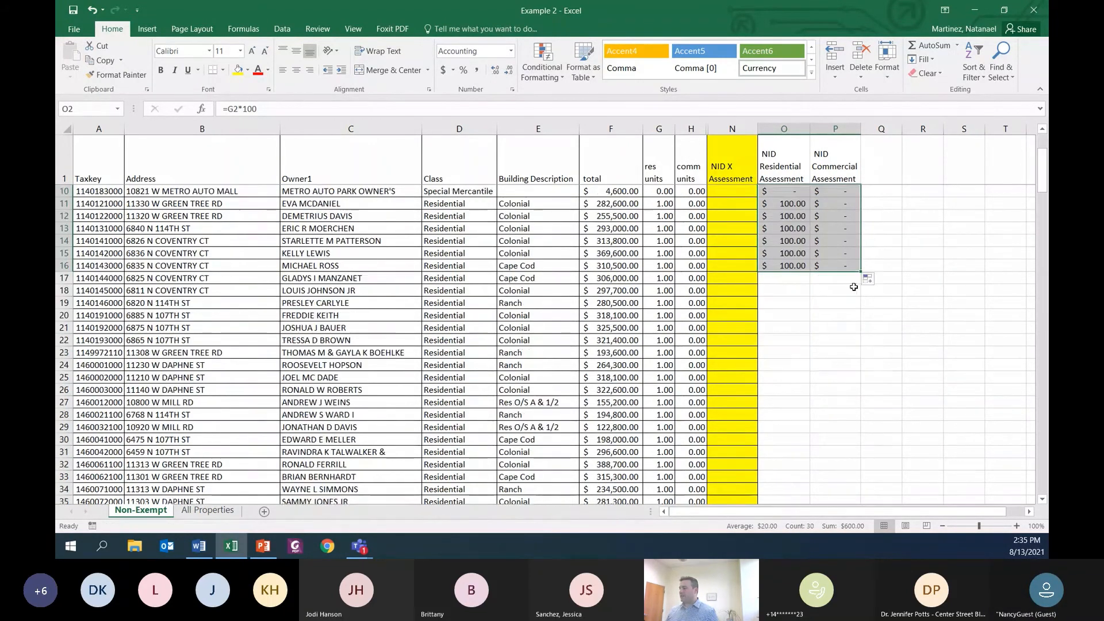
{"action": "left_click_drag", "start_coordinate": [862, 273], "coordinate": [869, 478]}
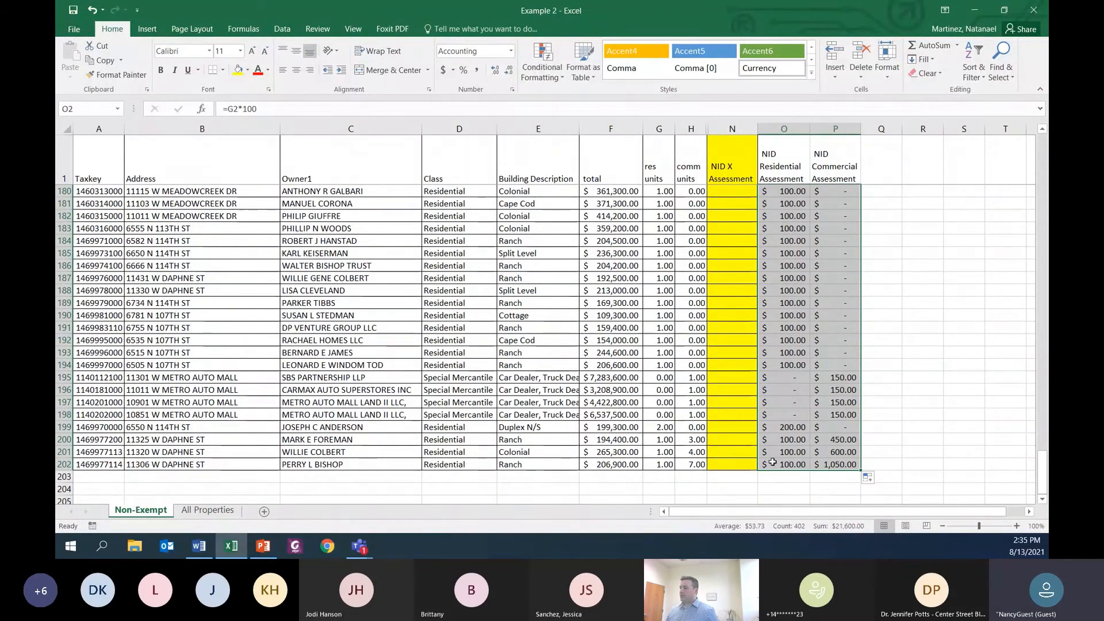
Step: Enter the formula =O2+P2 in N2 to add the residential and commercial assessments
{"action": "scroll", "coordinate": [800, 381], "scroll_direction": "up", "scroll_amount": 20}
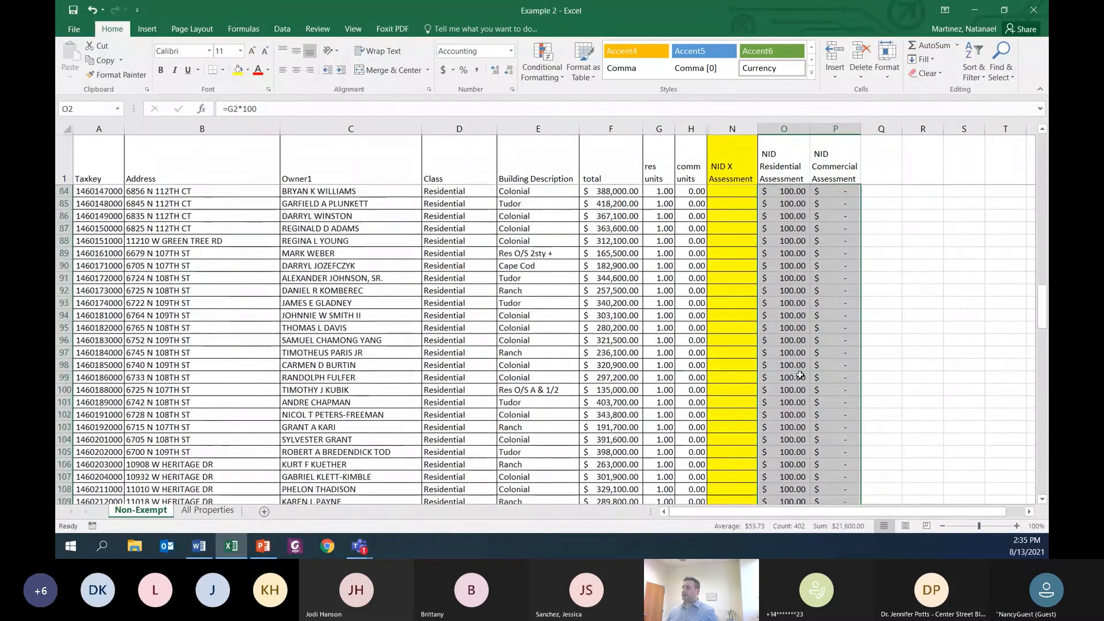
{"action": "key", "text": "Left"}
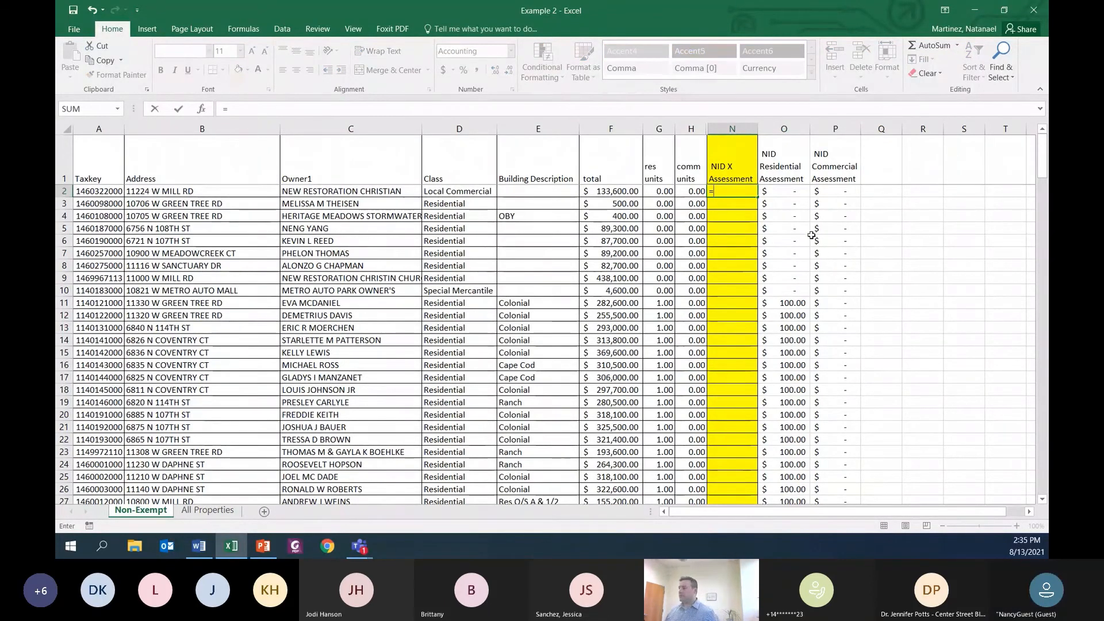
{"action": "left_click", "coordinate": [792, 191]}
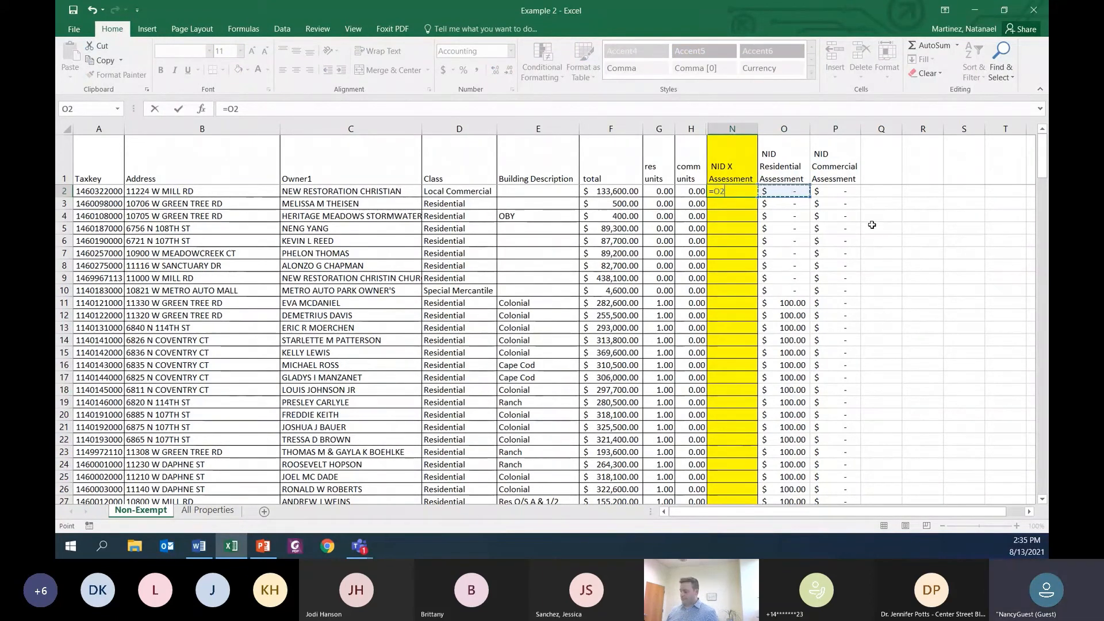
{"action": "type", "text": "+"}
{"action": "left_click", "coordinate": [840, 193]}
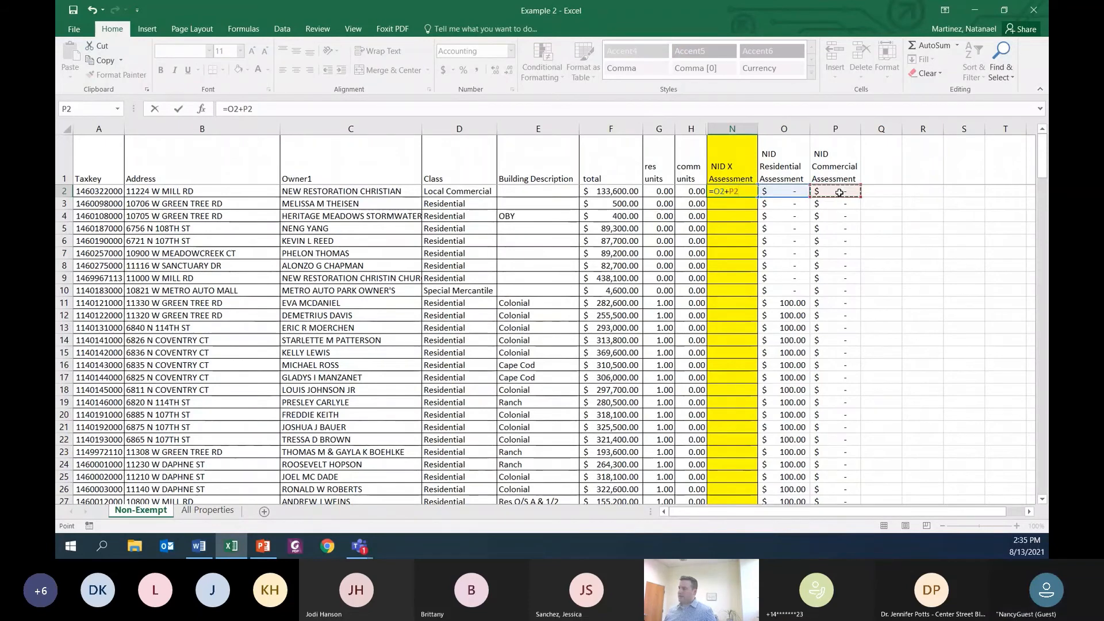
{"action": "key", "text": "Return"}
Step: Fill the NID X Assessment formula from N2 down to row 202 and look over the filled column
{"action": "left_click", "coordinate": [736, 191]}
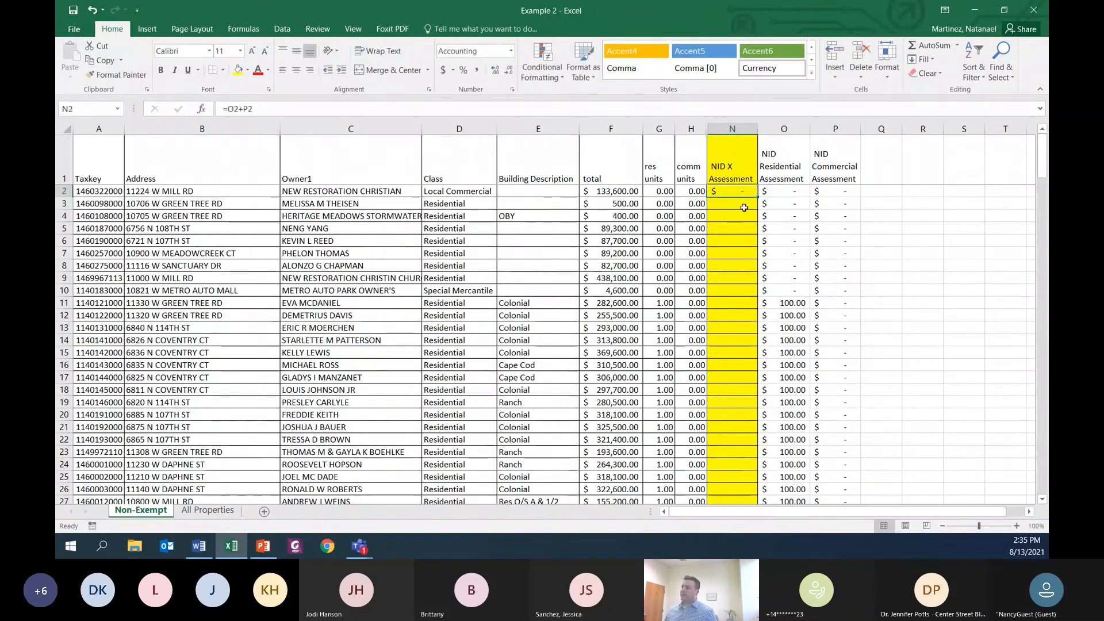
{"action": "left_click_drag", "start_coordinate": [755, 199], "coordinate": [755, 541]}
{"action": "left_click_drag", "start_coordinate": [753, 486], "coordinate": [754, 486]}
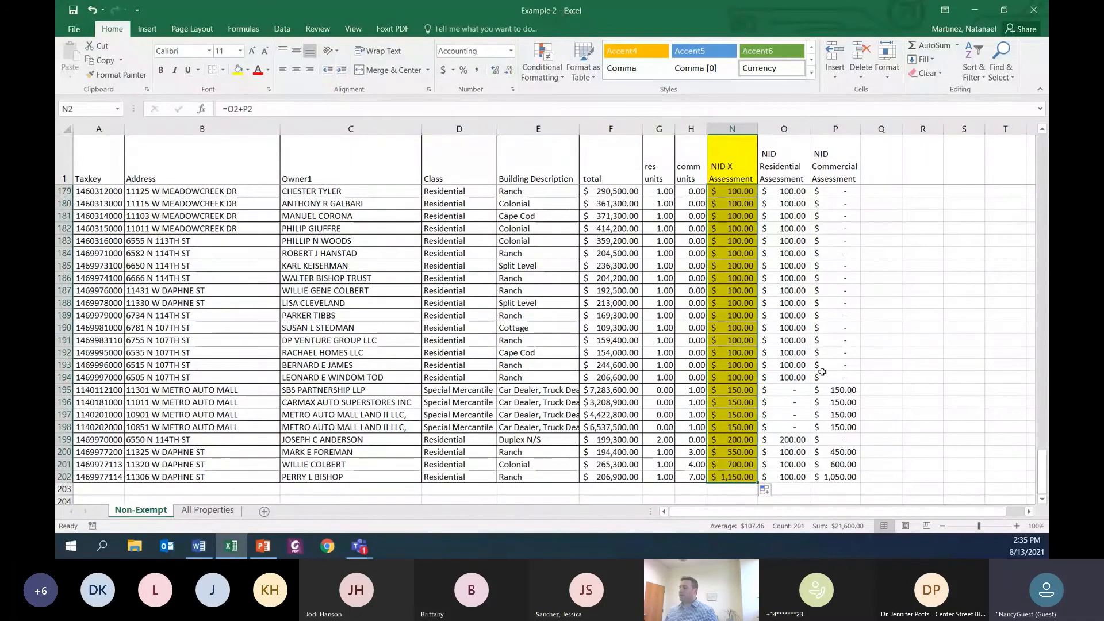
{"action": "scroll", "coordinate": [757, 357], "scroll_direction": "up", "scroll_amount": 20}
{"action": "scroll", "coordinate": [757, 357], "scroll_direction": "down", "scroll_amount": 20}
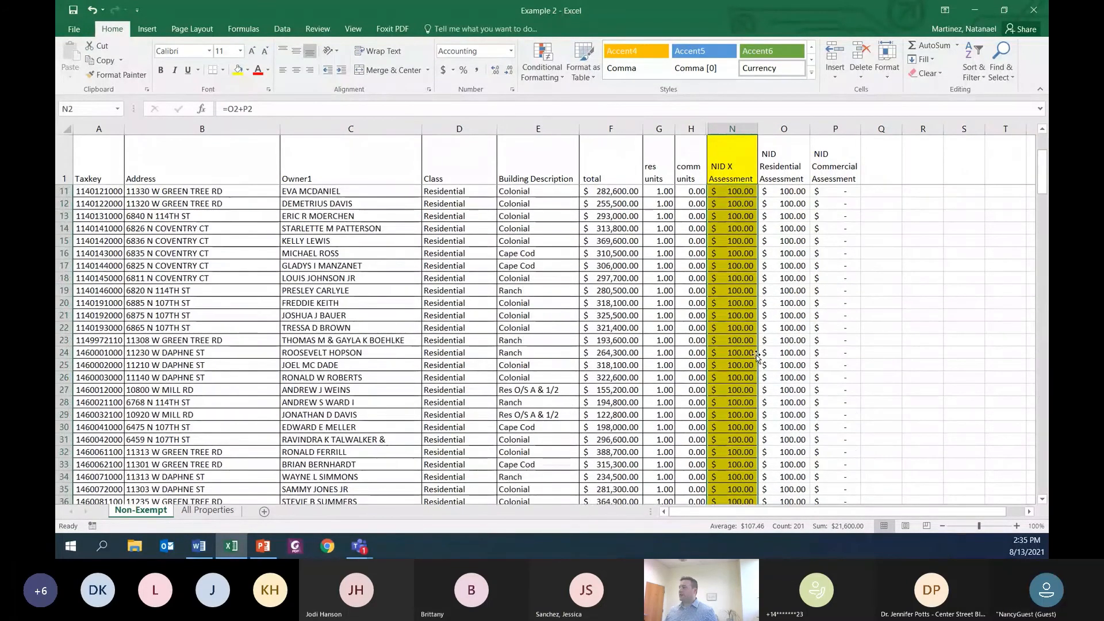
{"action": "scroll", "coordinate": [757, 356], "scroll_direction": "down", "scroll_amount": 8}
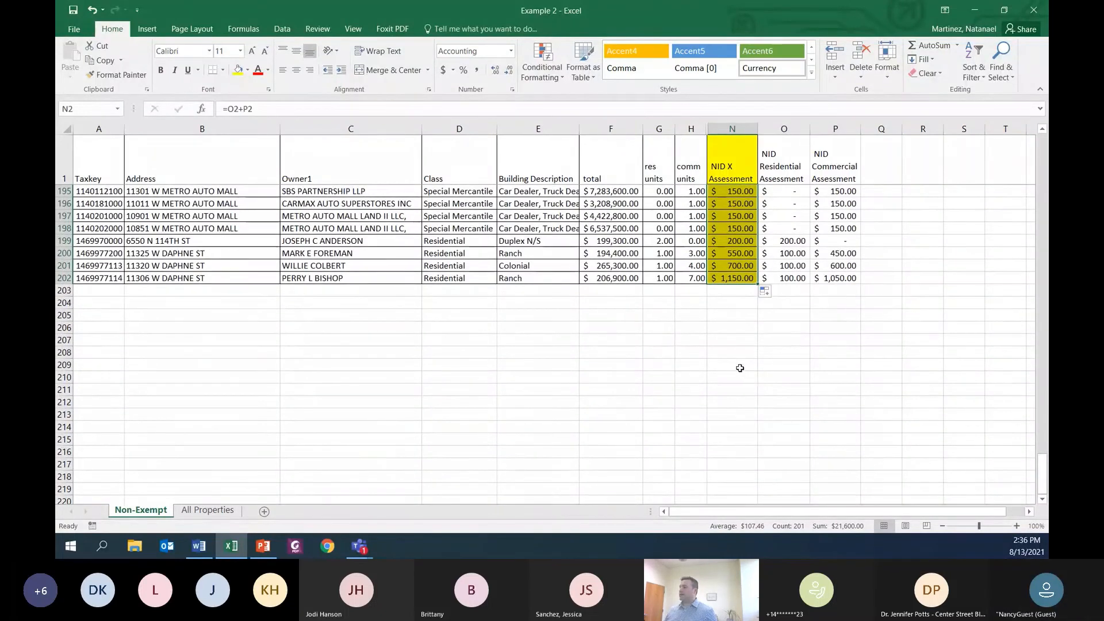
Step: Sort the whole Non-Exempt sheet by NID X Assessment values from smallest to largest, treating the first row as headers
{"action": "left_click", "coordinate": [725, 252]}
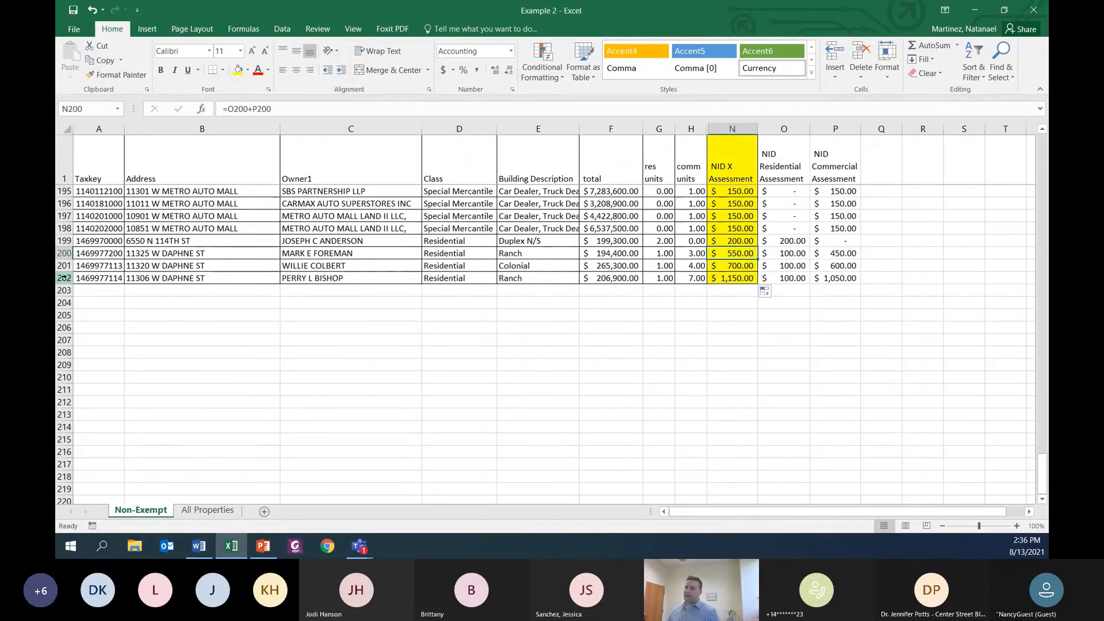
{"action": "left_click_drag", "start_coordinate": [64, 278], "coordinate": [65, 264]}
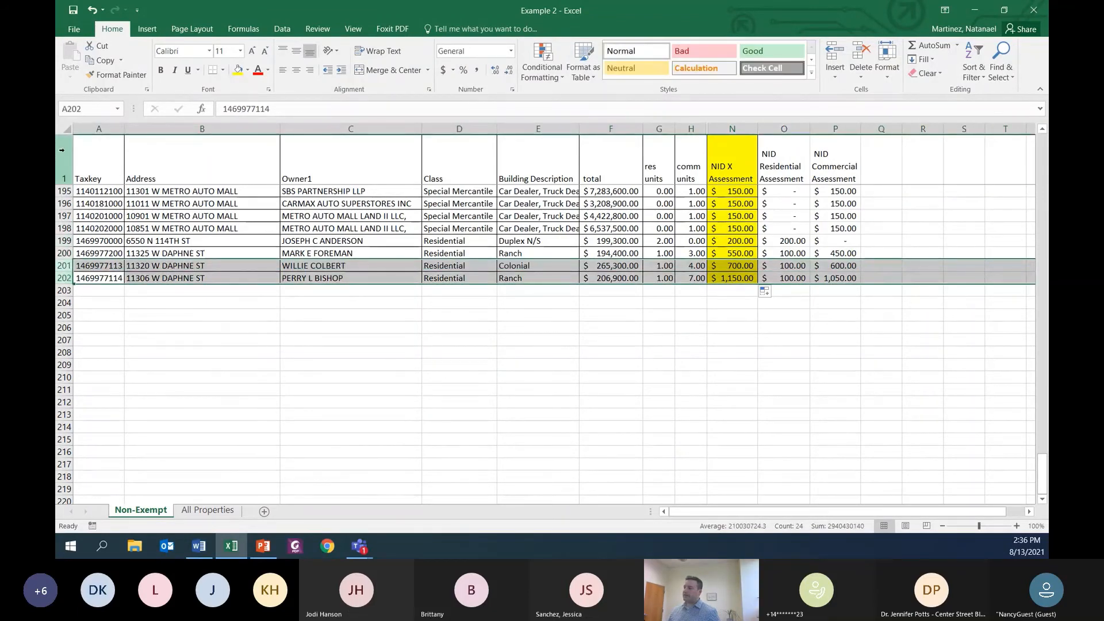
{"action": "left_click", "coordinate": [69, 128]}
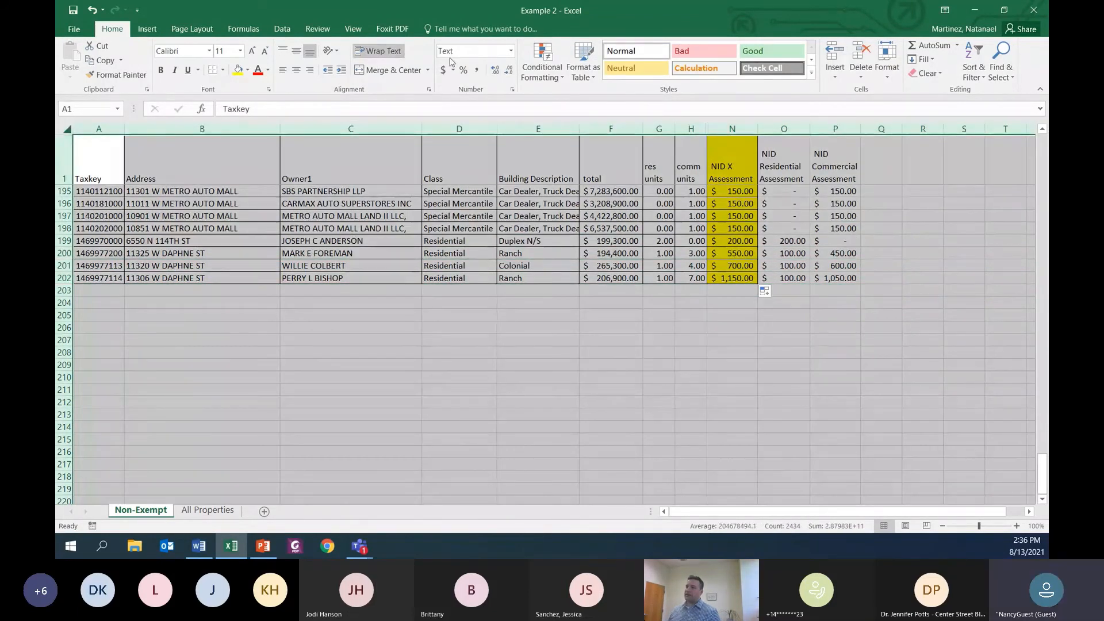
{"action": "left_click", "coordinate": [282, 29]}
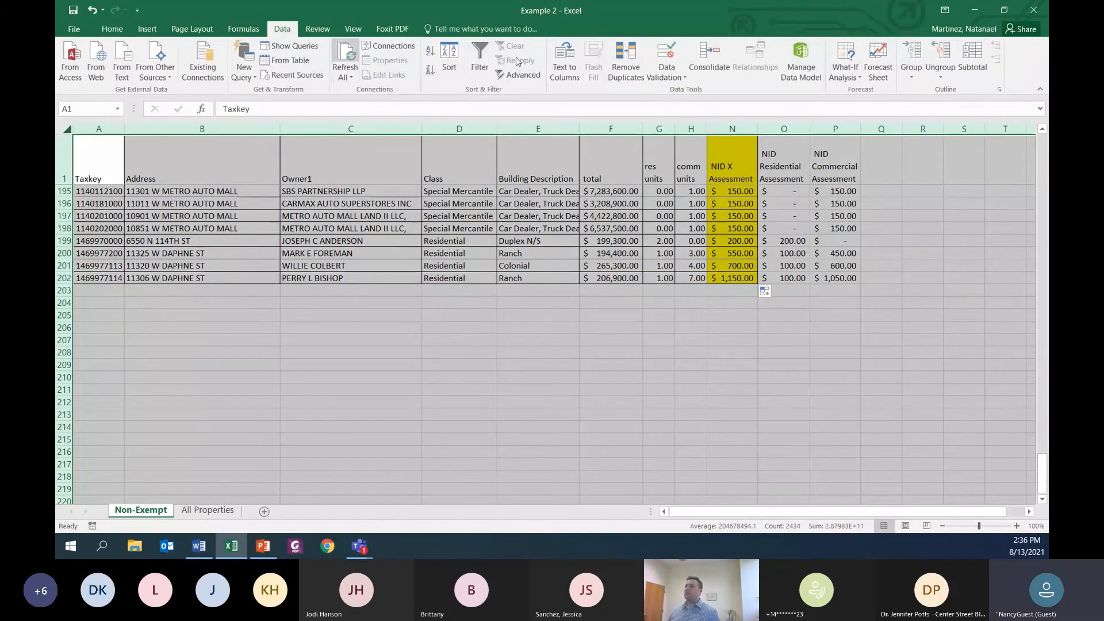
{"action": "left_click", "coordinate": [458, 66]}
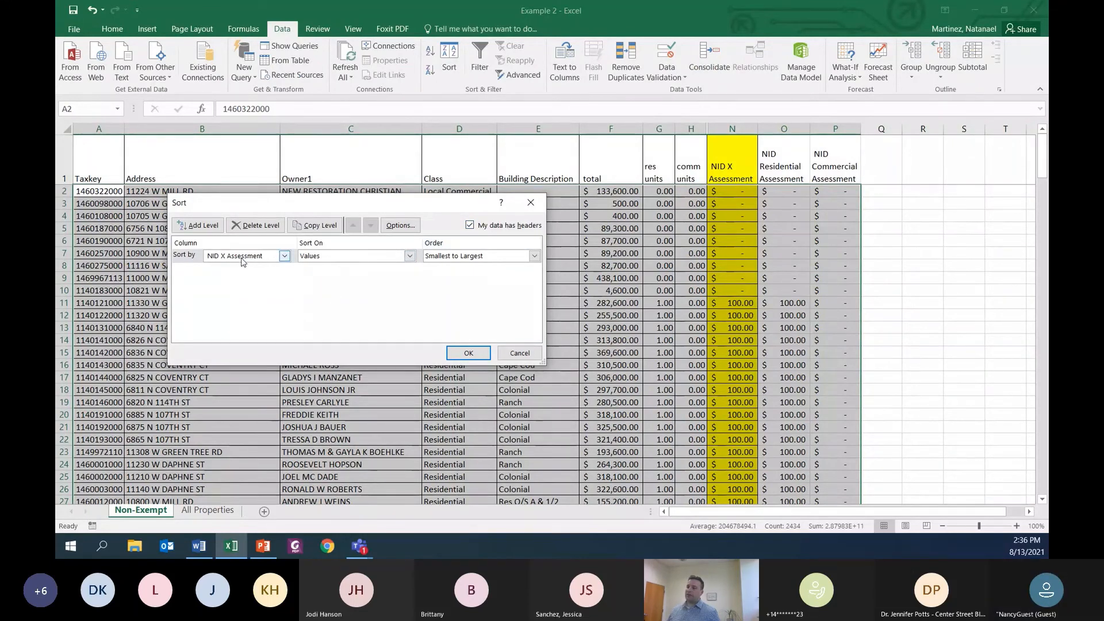
{"action": "left_click", "coordinate": [468, 353]}
Step: Apply the $500 maximum by entering 500 in N200 and copying it to N201 and N202
{"action": "scroll", "coordinate": [568, 371], "scroll_direction": "down", "scroll_amount": 20}
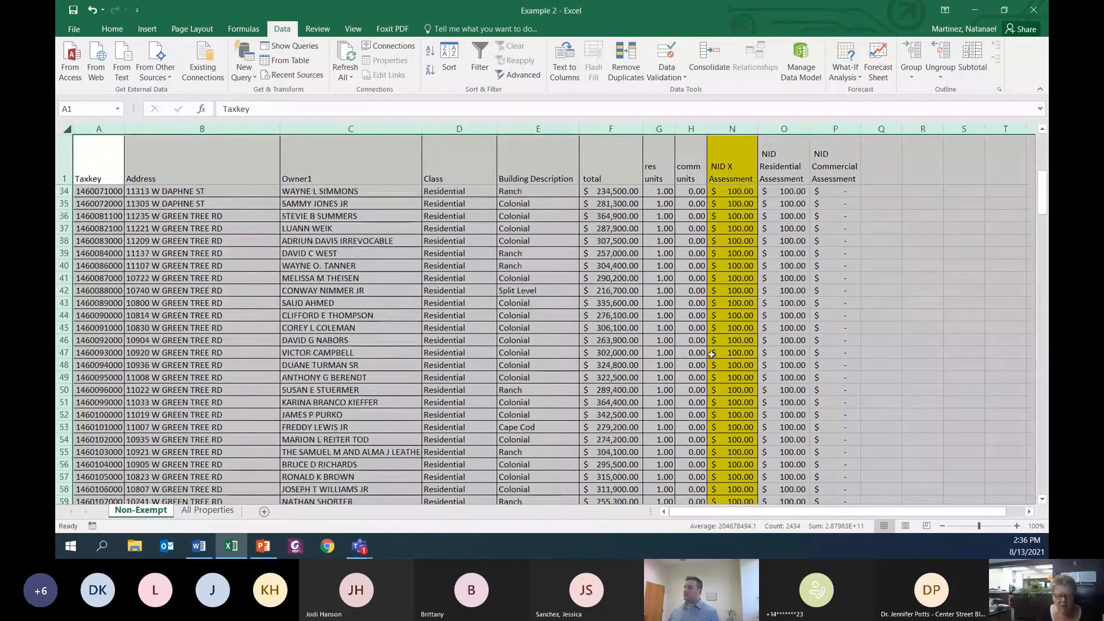
{"action": "scroll", "coordinate": [713, 355], "scroll_direction": "down", "scroll_amount": 20}
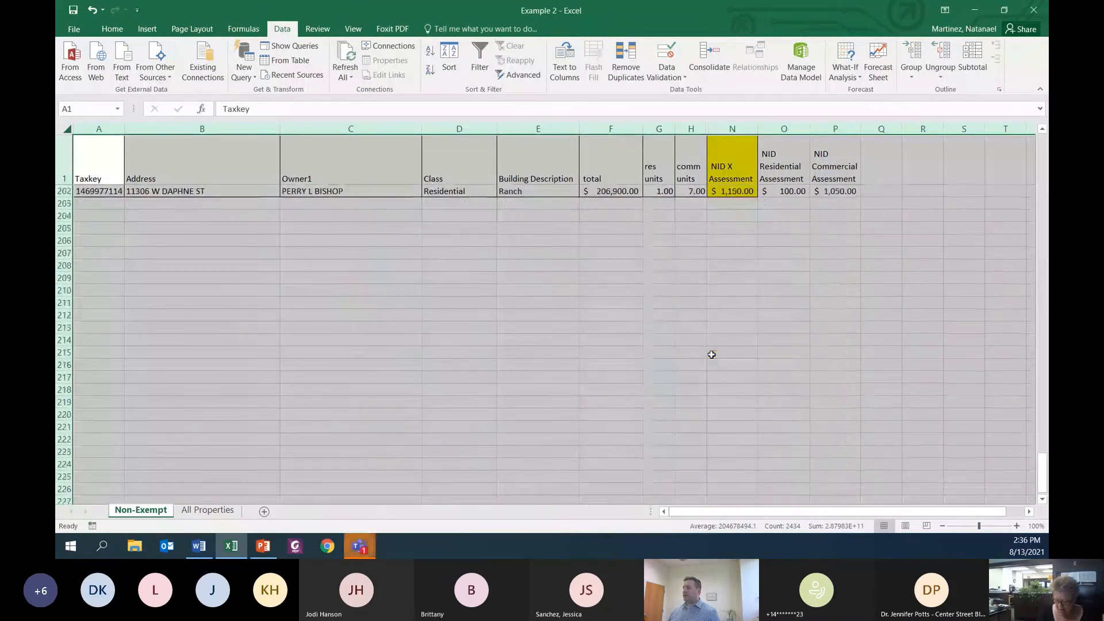
{"action": "scroll", "coordinate": [712, 355], "scroll_direction": "up", "scroll_amount": 13}
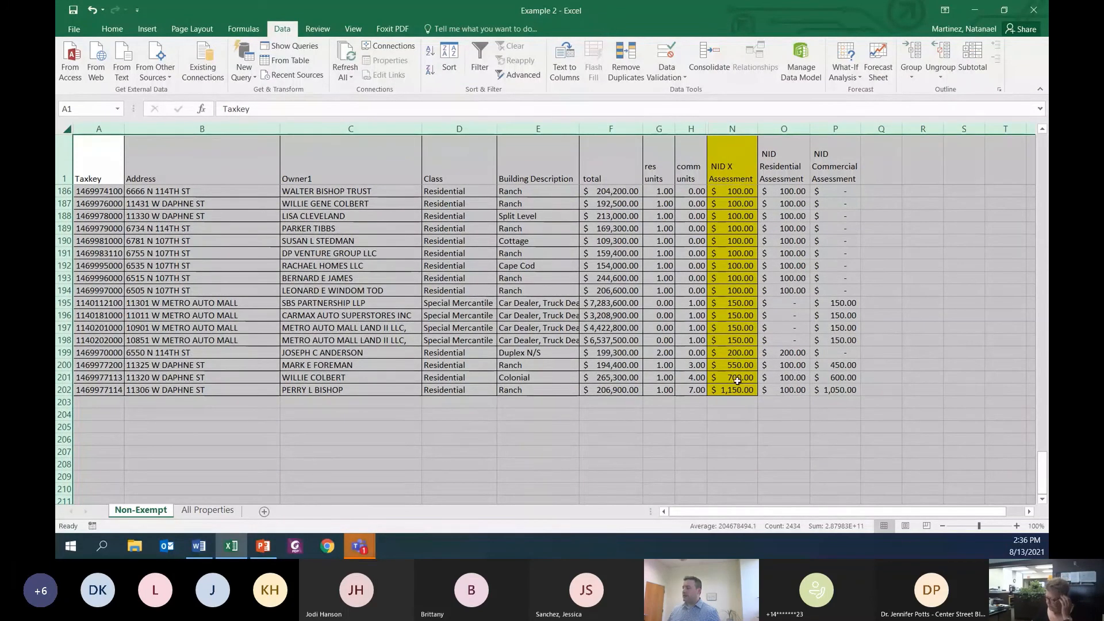
{"action": "left_click", "coordinate": [737, 366]}
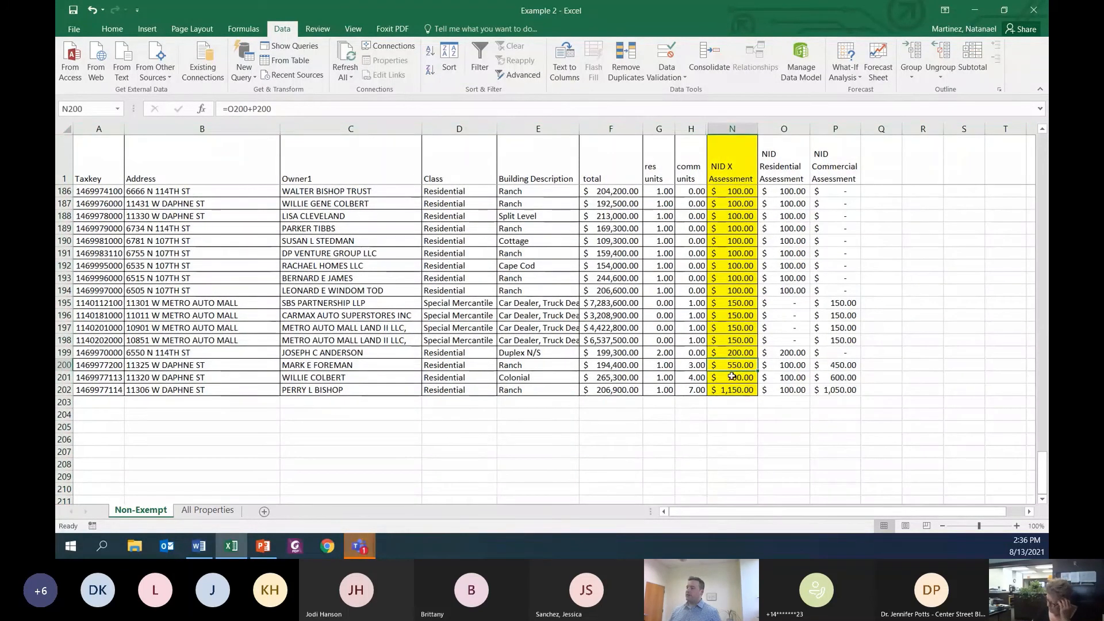
{"action": "type", "text": "500"}
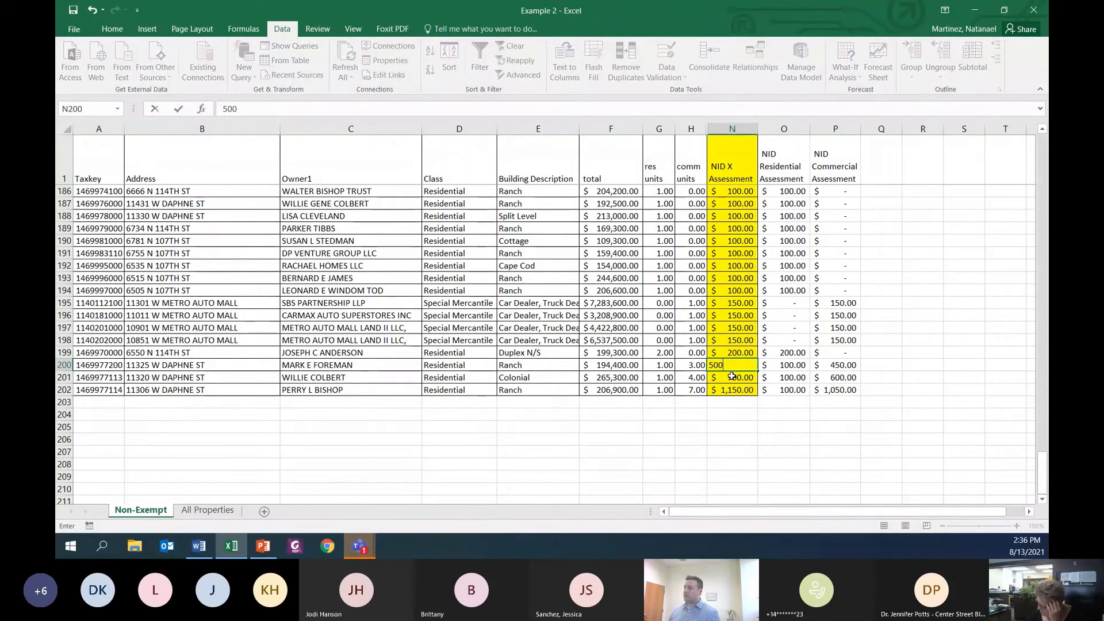
{"action": "key", "text": "ctrl+Return"}
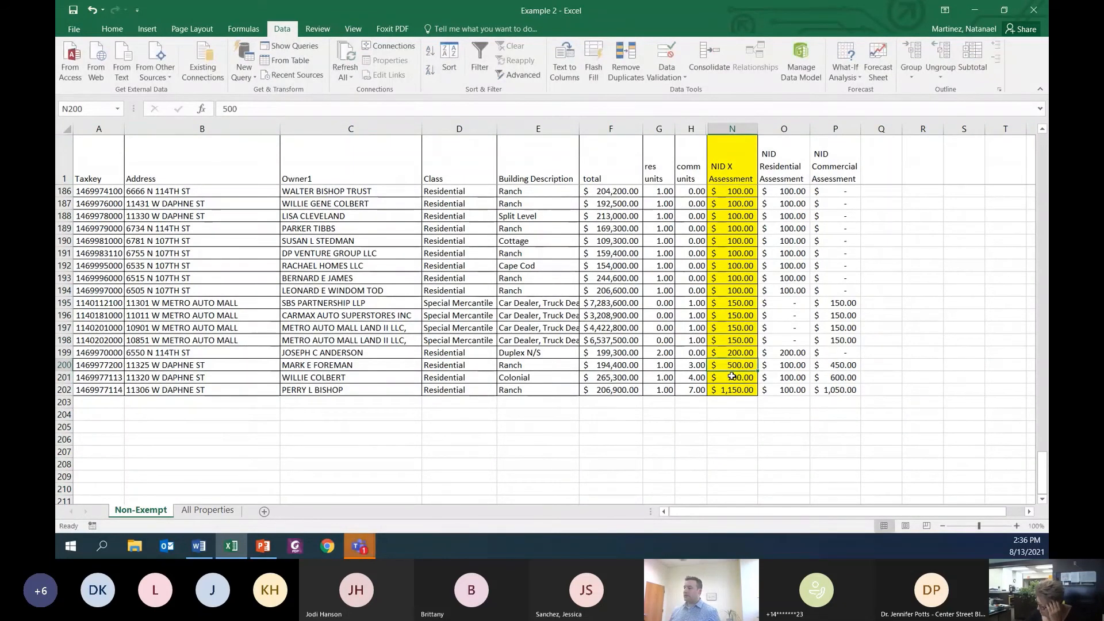
{"action": "key", "text": "ctrl+c"}
{"action": "left_click", "coordinate": [732, 377]}
{"action": "key", "text": "shift+Down"}
{"action": "key", "text": "Return"}
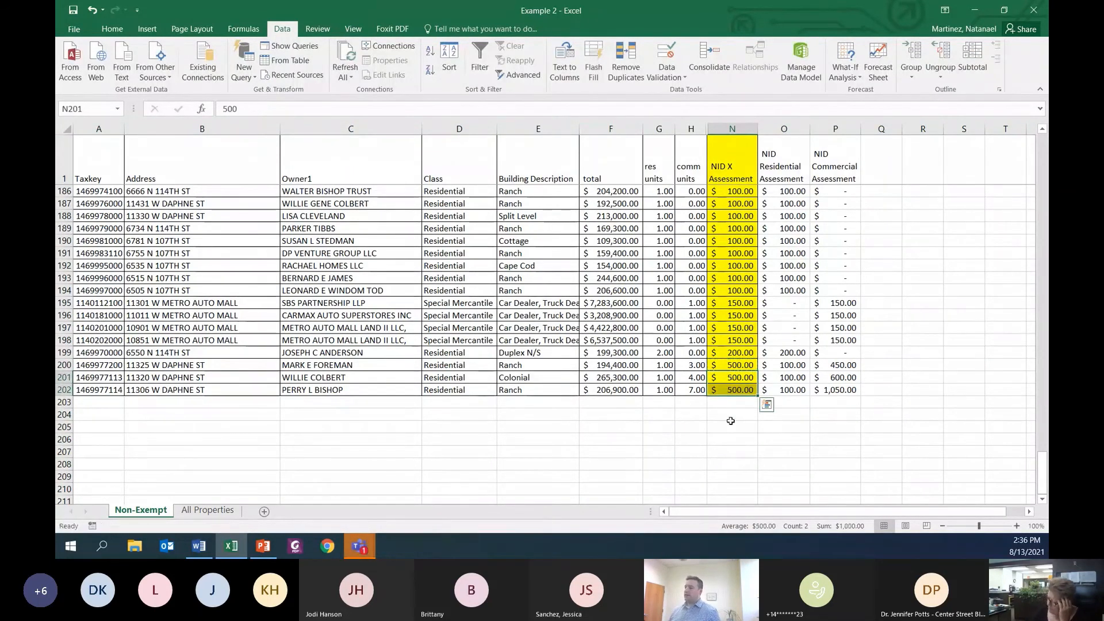
Step: Total the NID X Assessment column in N203 with =SUM(N2:N202)
{"action": "left_click", "coordinate": [736, 406]}
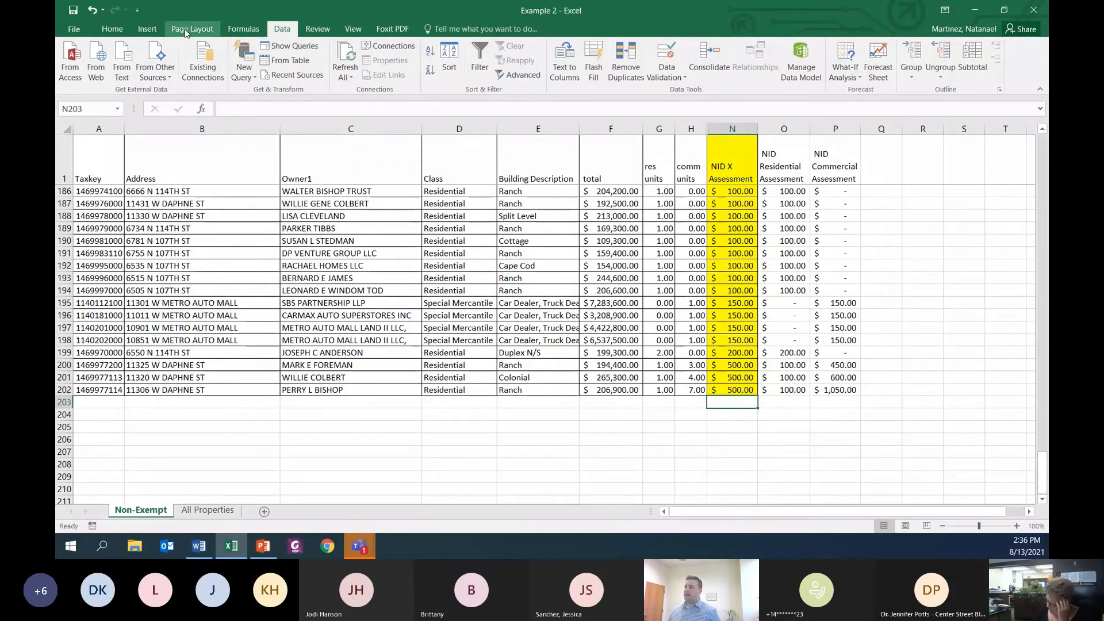
{"action": "left_click", "coordinate": [112, 28]}
{"action": "left_click", "coordinate": [929, 45]}
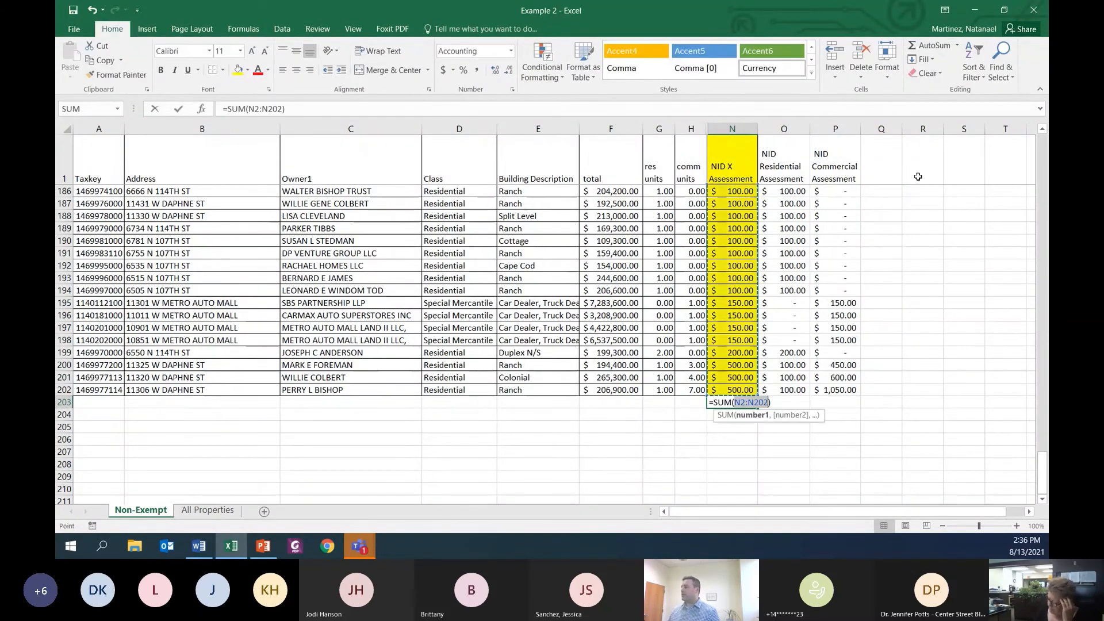
{"action": "key", "text": "Return"}
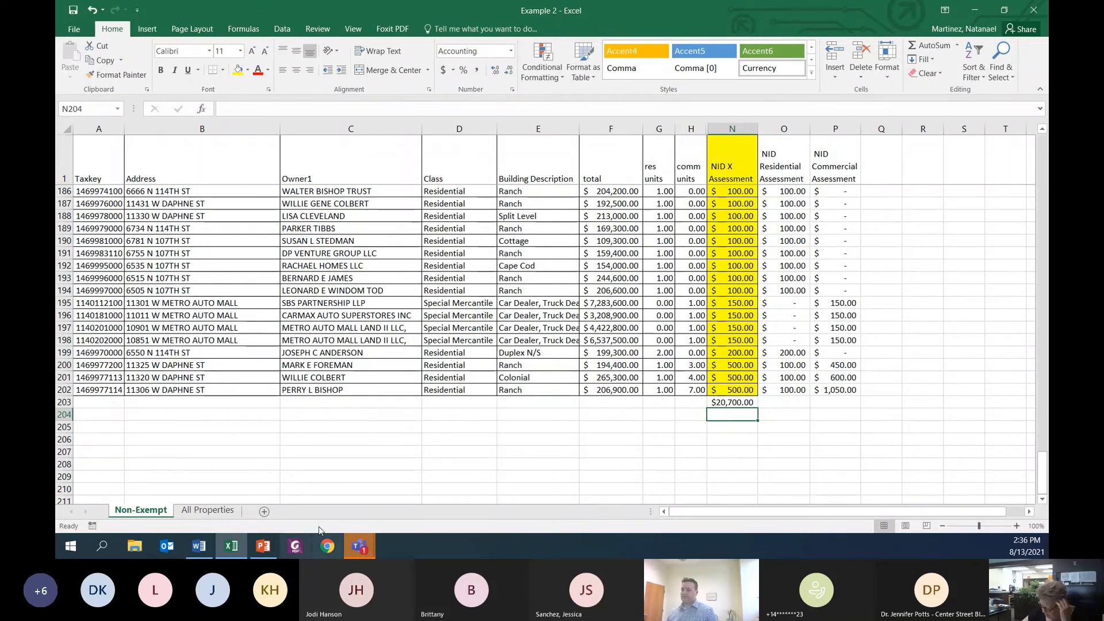
Step: Switch to the Assessments Training 2021 presentation in PowerPoint and show slide 12, Submitting Your Assessments / Operating Plan
{"action": "left_click", "coordinate": [264, 548]}
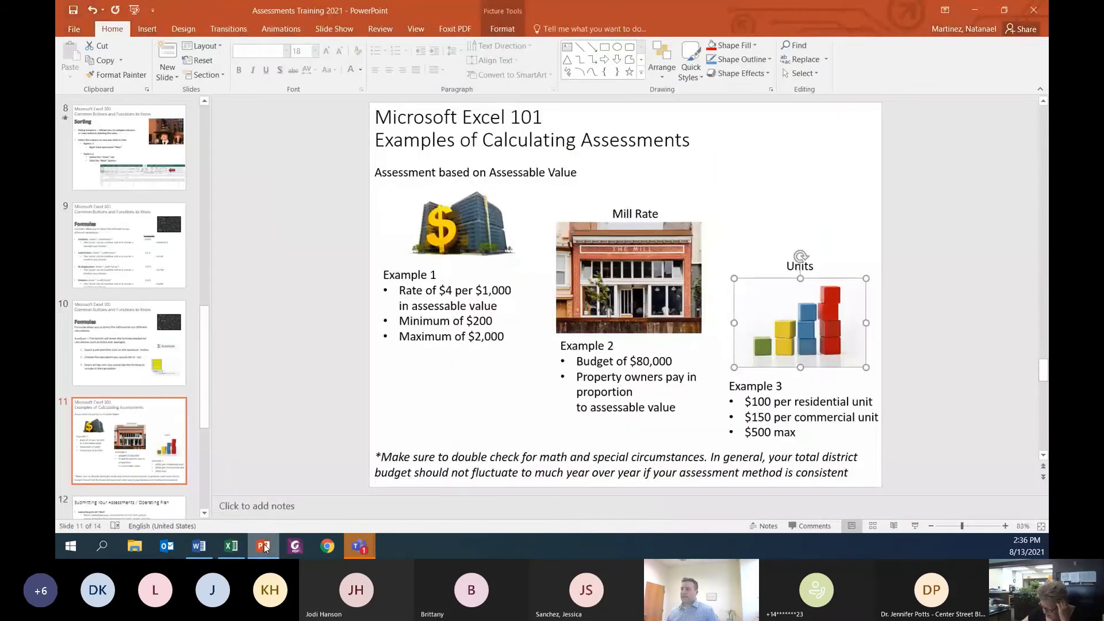
{"action": "left_click_drag", "start_coordinate": [205, 391], "coordinate": [204, 479]}
{"action": "left_click", "coordinate": [124, 262]}
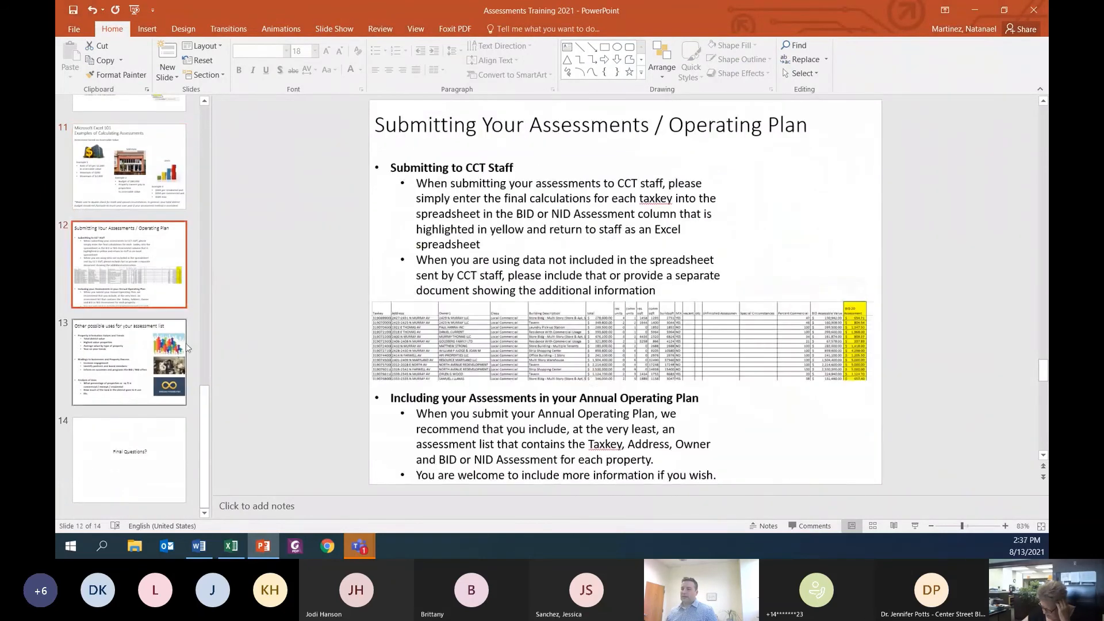